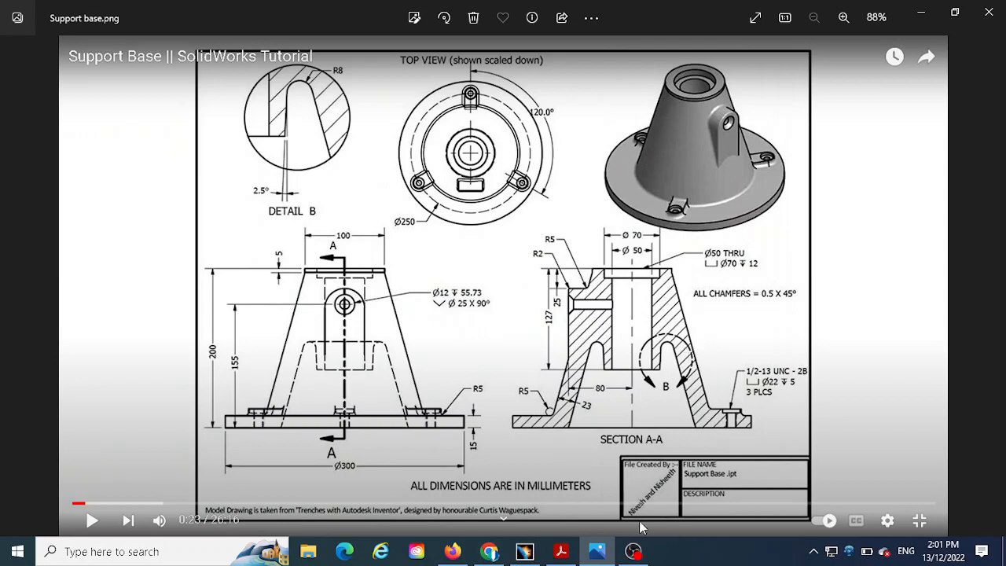
- Switch to CATIA and create a new Part Design part named "Base support 1" with hybrid design enabled
{"action": "left_click", "coordinate": [525, 551]}
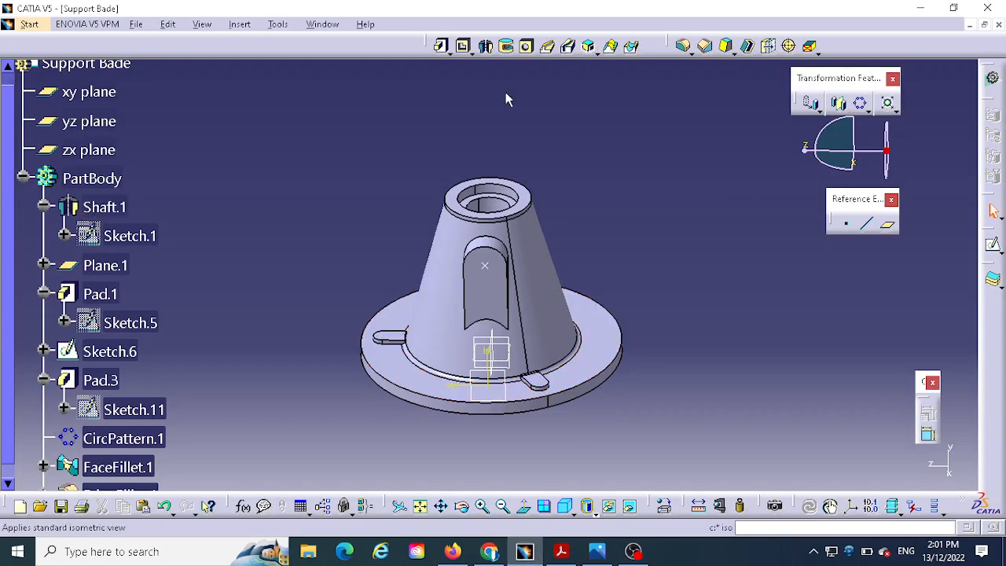
{"action": "left_click", "coordinate": [29, 23]}
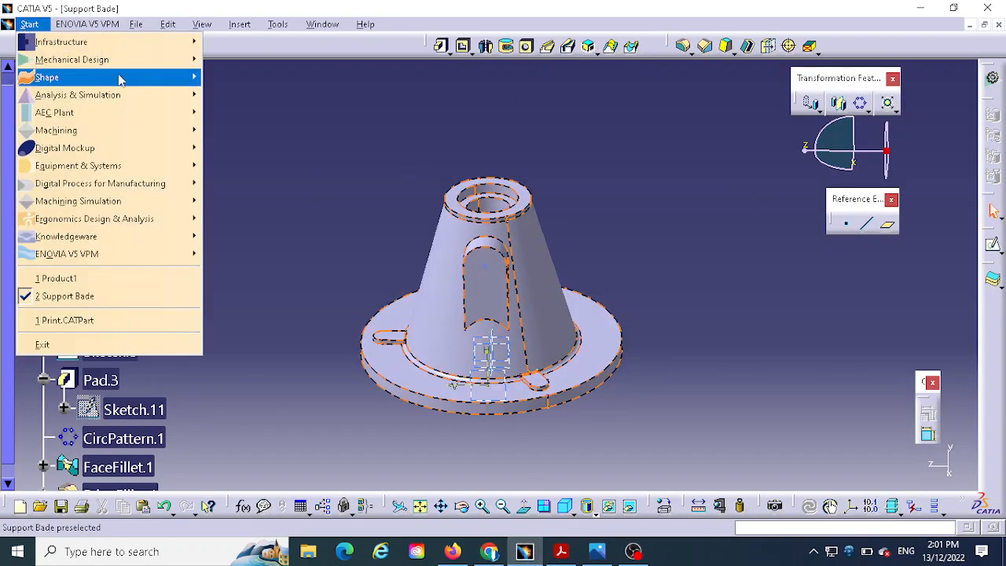
{"action": "mouse_move", "coordinate": [103, 63]}
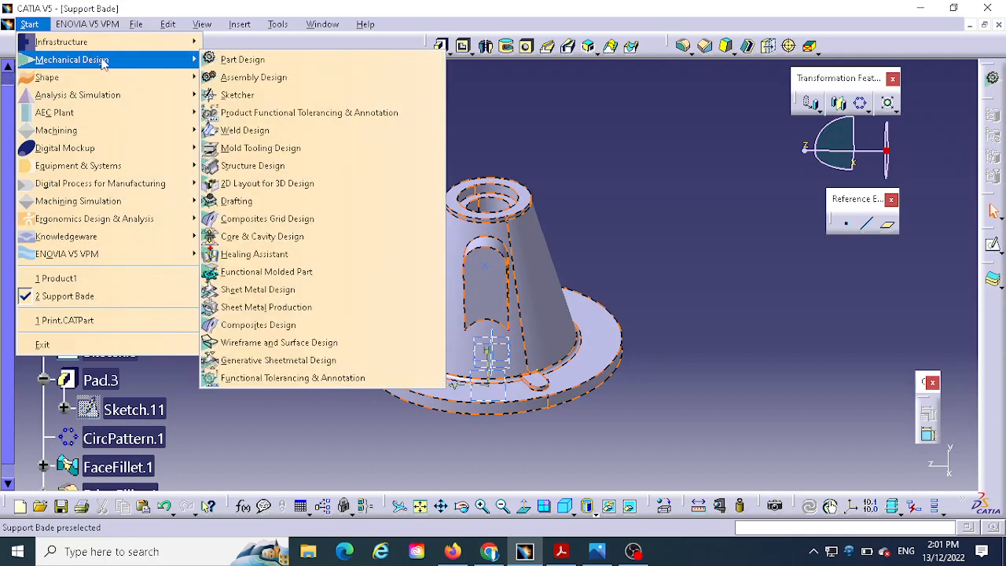
{"action": "left_click", "coordinate": [248, 63]}
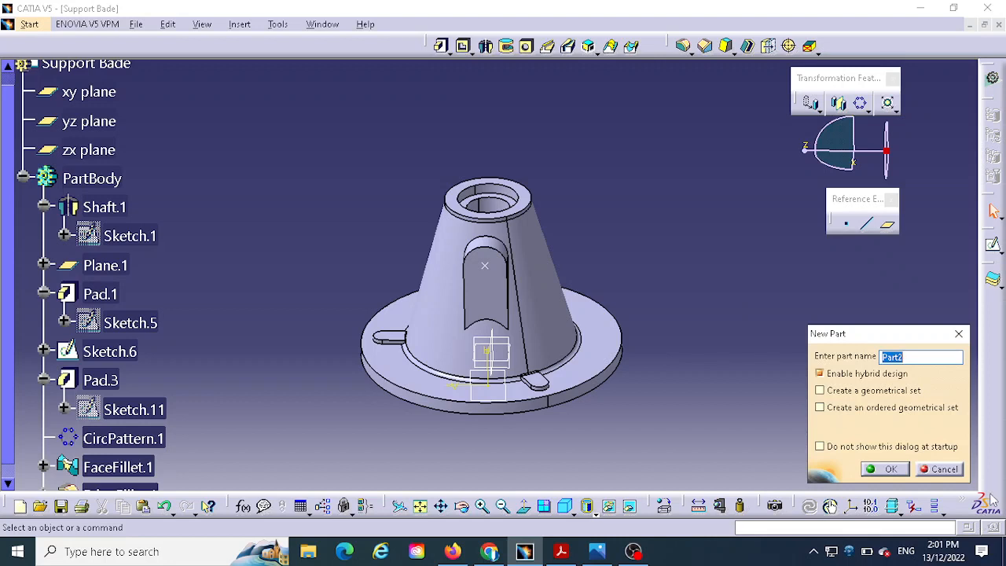
{"action": "type", "text": "Base support 1"}
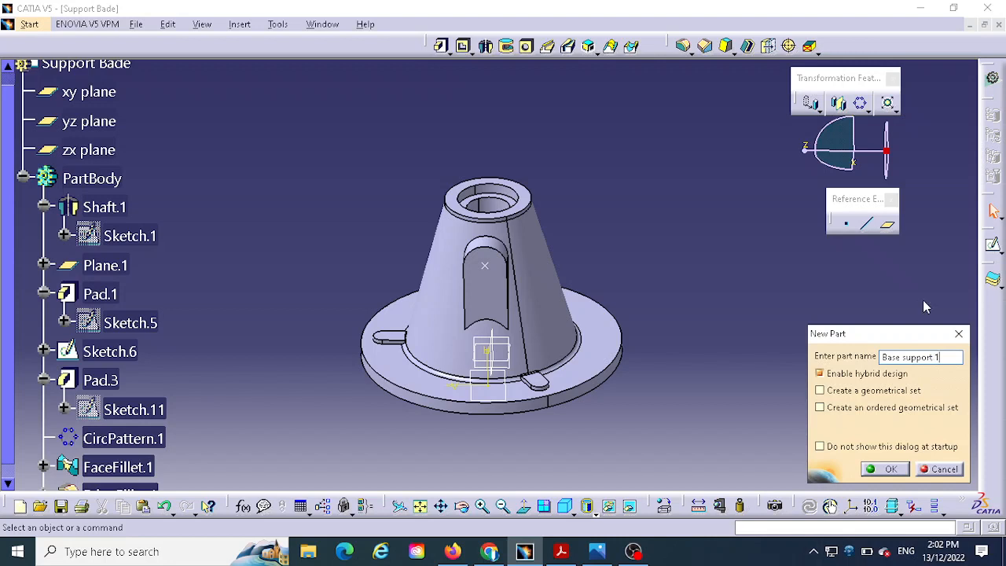
{"action": "left_click", "coordinate": [886, 469]}
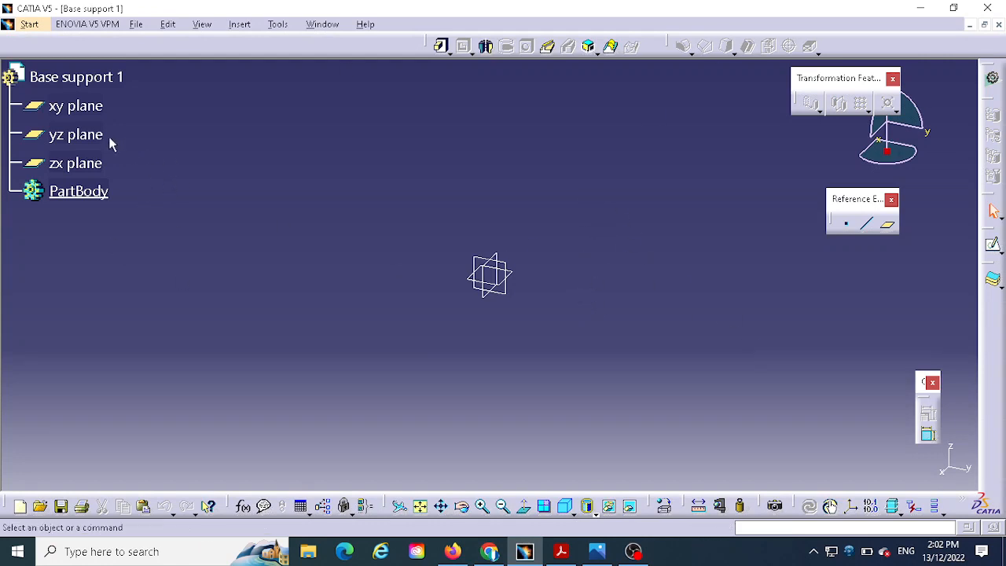
- Open a new sketch on the xy plane
{"action": "left_click", "coordinate": [63, 106]}
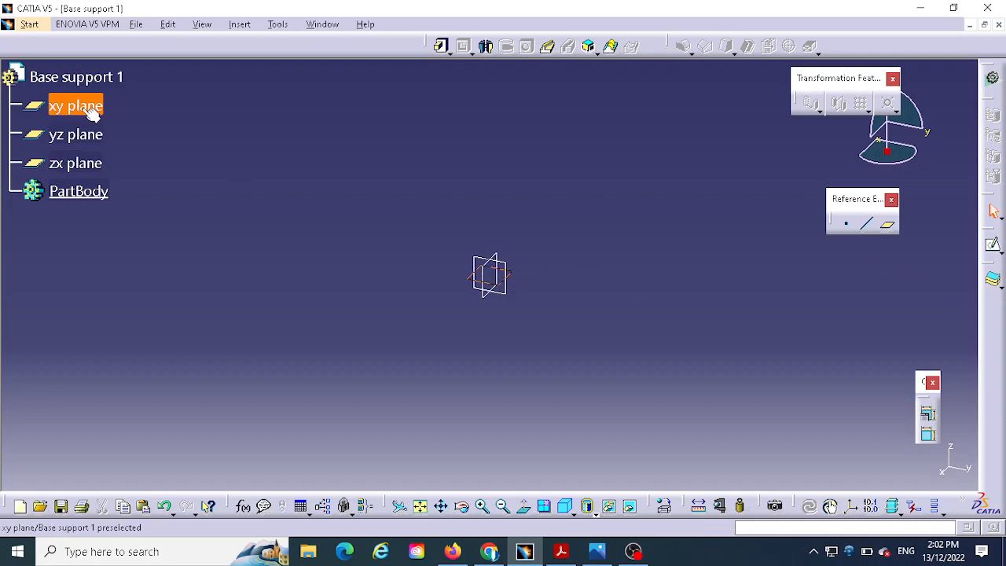
{"action": "left_click", "coordinate": [994, 248]}
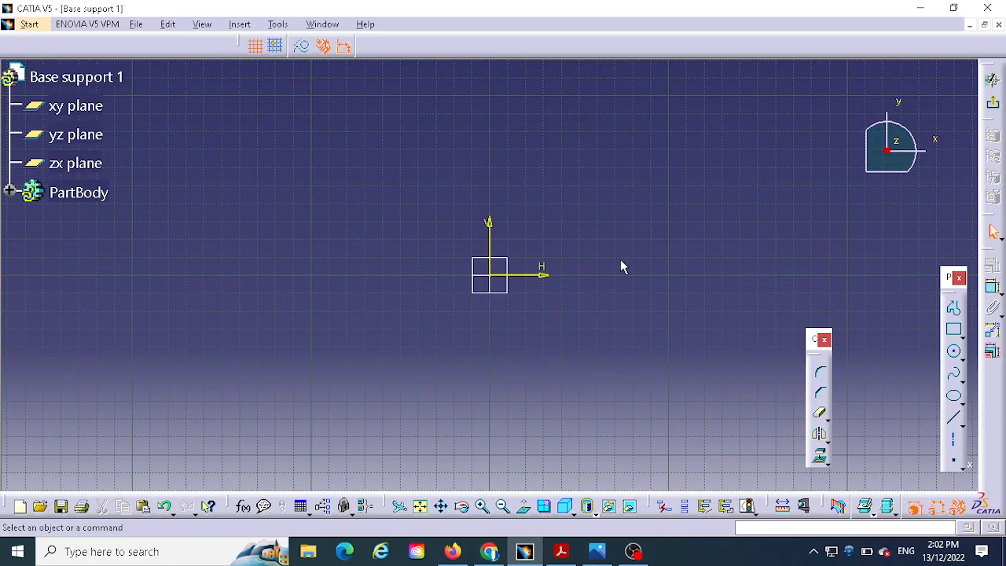
{"action": "scroll", "coordinate": [629, 184], "scroll_direction": "up", "scroll_amount": 2}
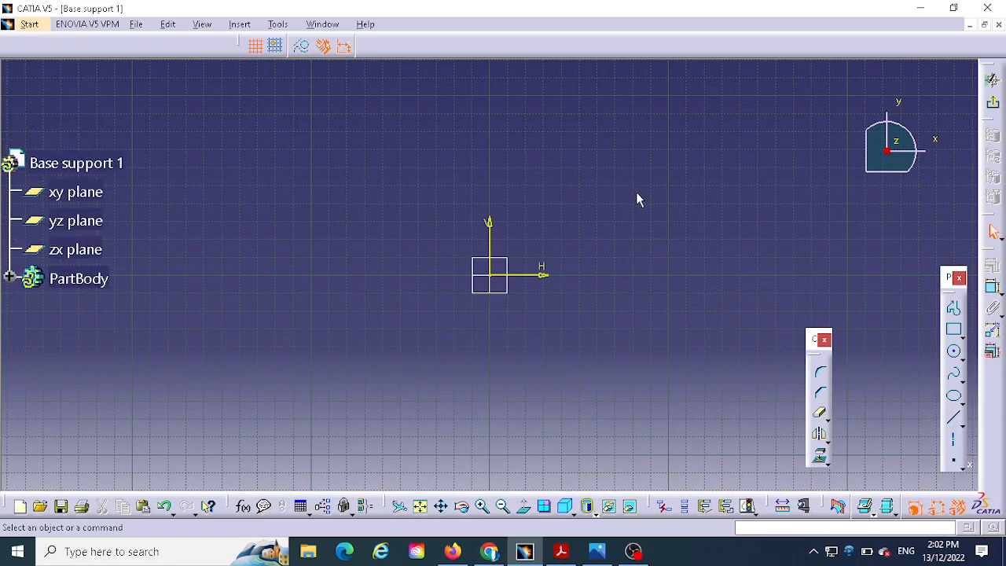
{"action": "scroll", "coordinate": [635, 196], "scroll_direction": "down", "scroll_amount": 2}
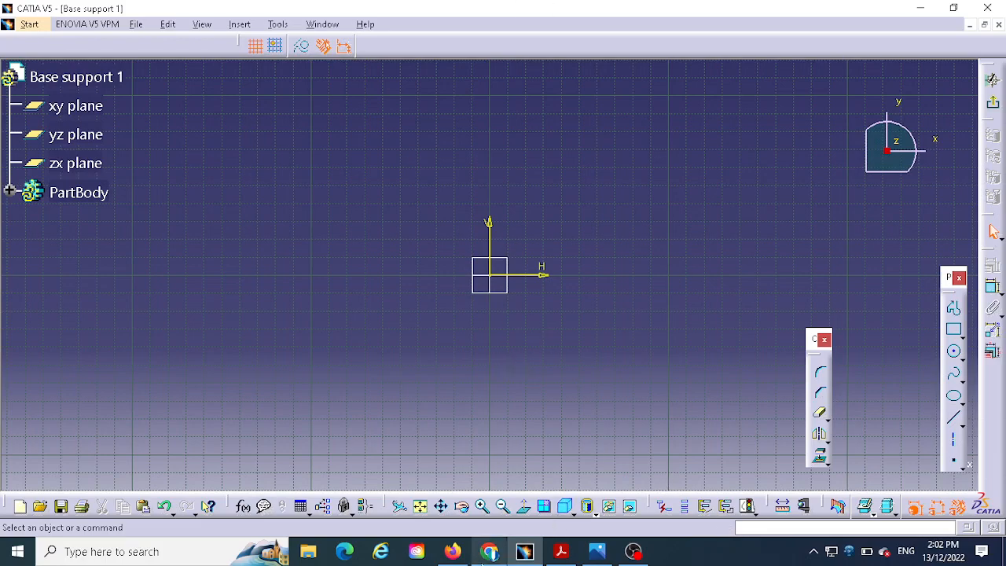
- Check the support base drawing and start a profile at the origin with a vertical line about 171 mm long
{"action": "left_click", "coordinate": [530, 554]}
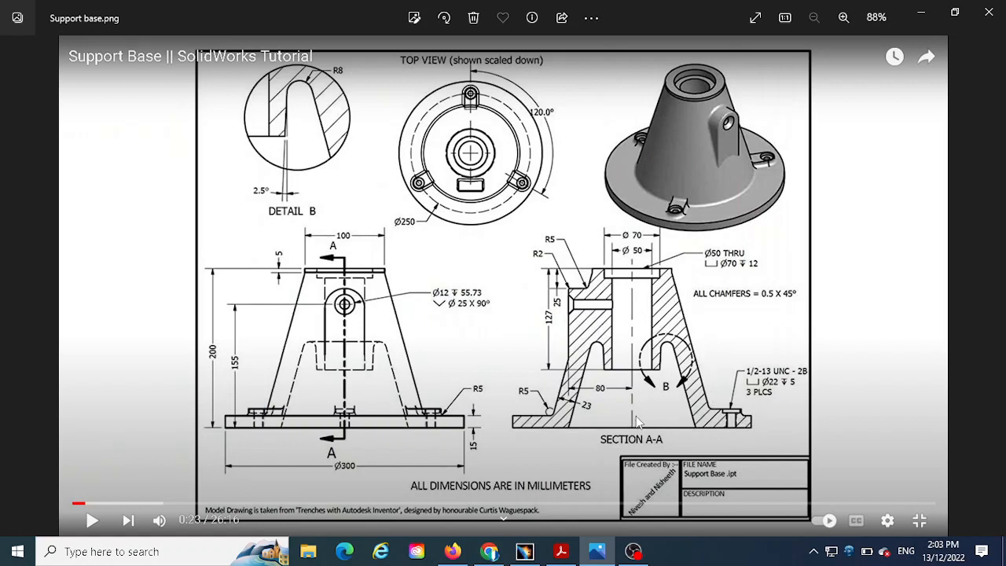
{"action": "left_click", "coordinate": [524, 552]}
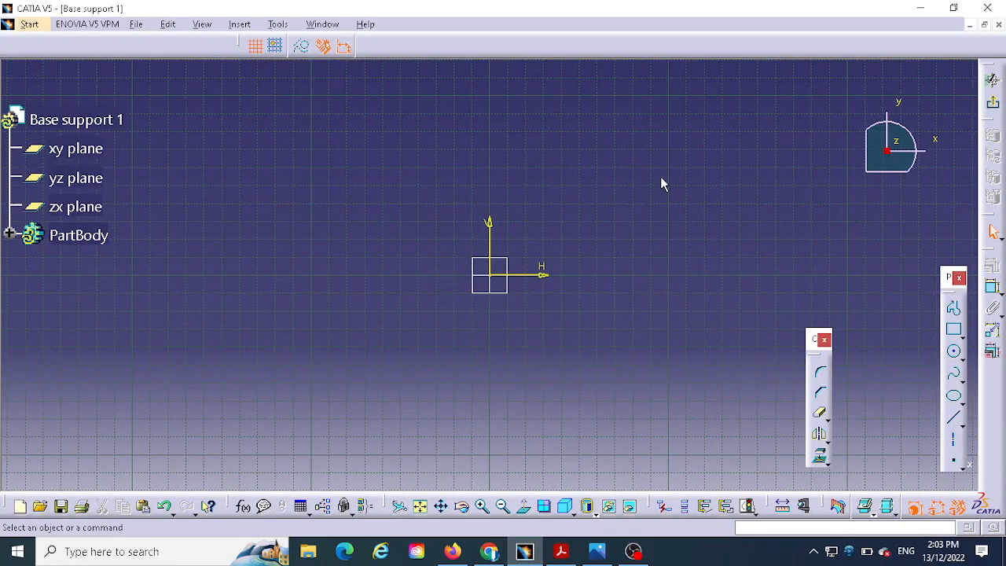
{"action": "left_click", "coordinate": [482, 506]}
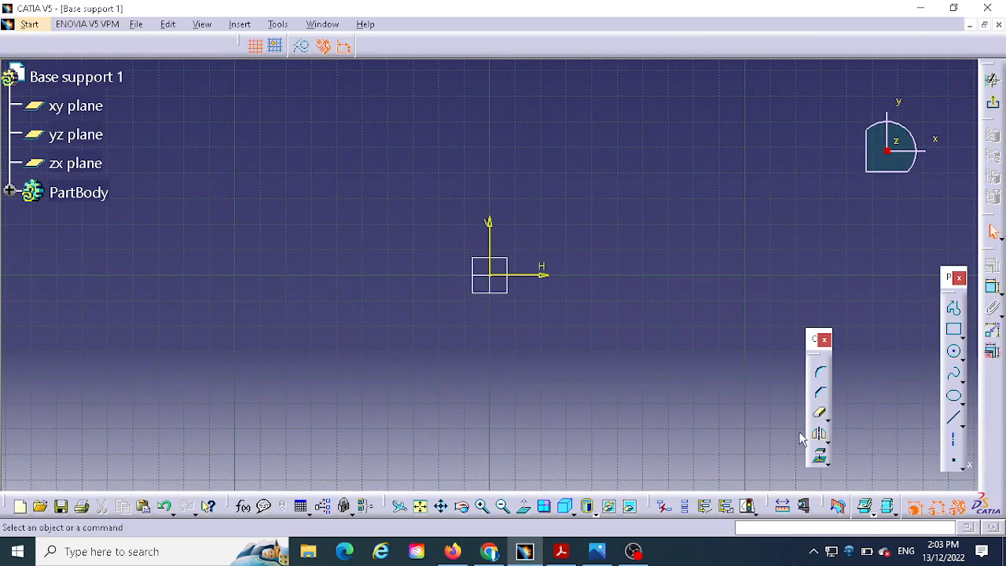
{"action": "left_click", "coordinate": [954, 307]}
{"action": "left_click", "coordinate": [596, 551]}
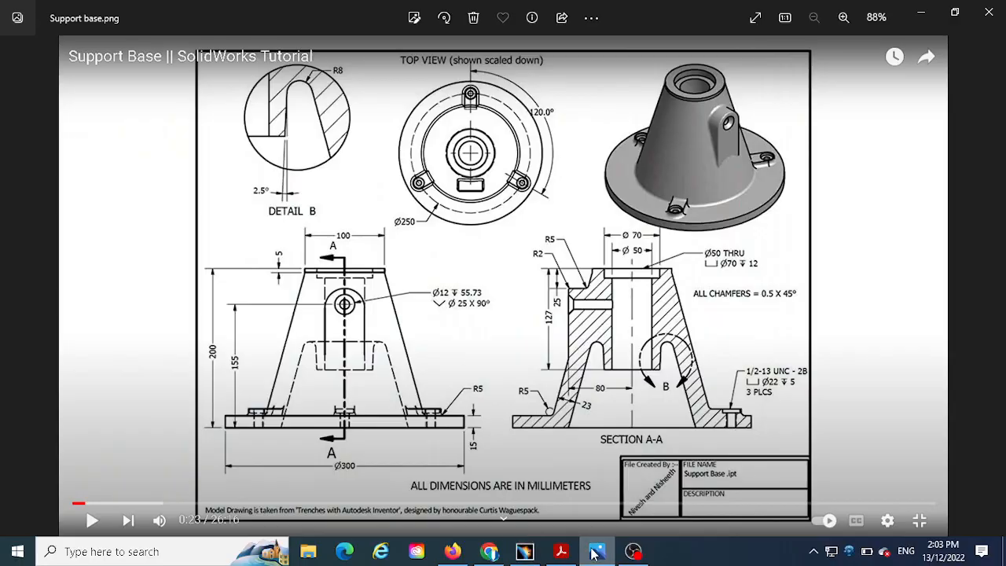
{"action": "left_click", "coordinate": [525, 551]}
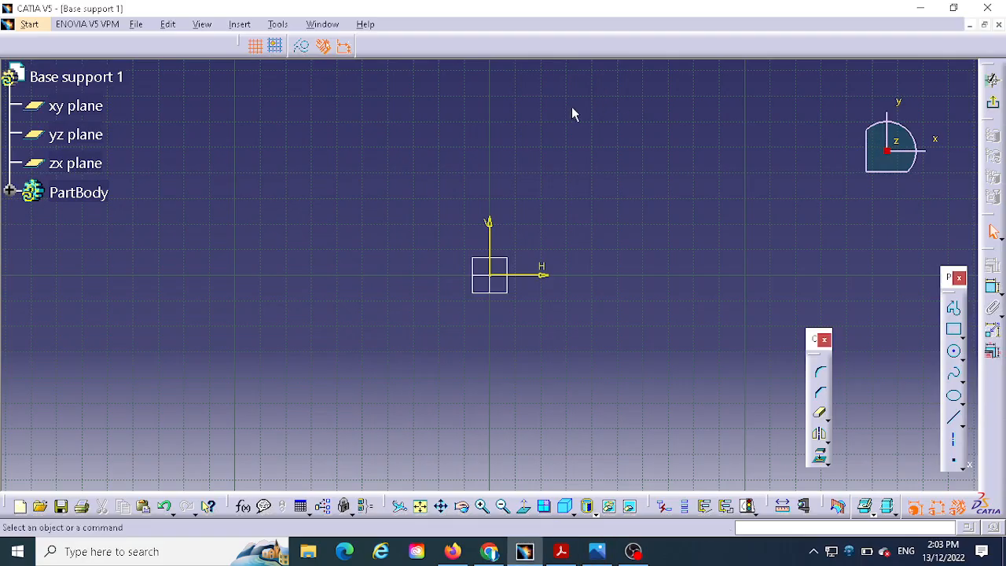
{"action": "left_click", "coordinate": [955, 310]}
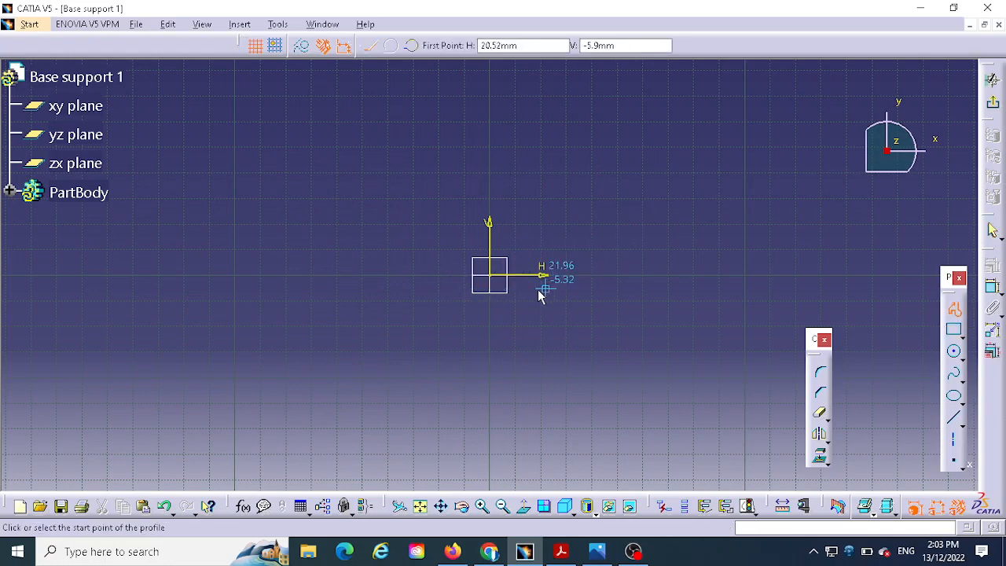
{"action": "left_click", "coordinate": [495, 275]}
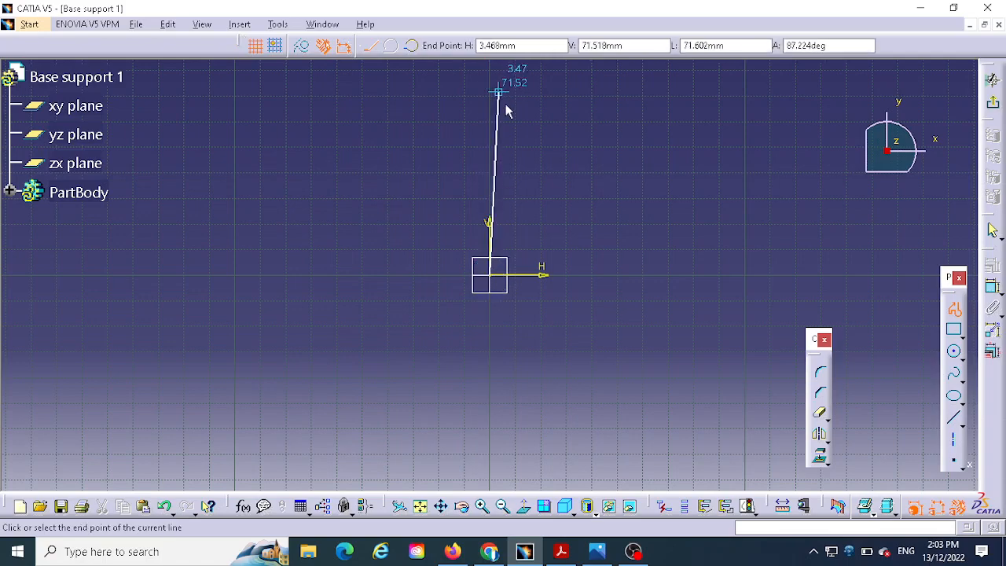
{"action": "middle_click_drag", "start_coordinate": [504, 109], "coordinate": [487, 277]}
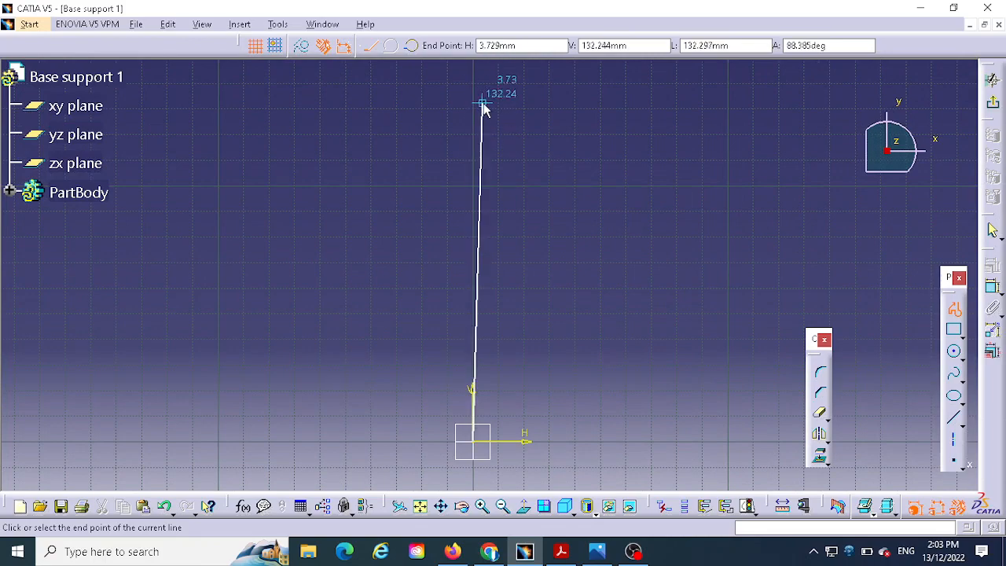
{"action": "mouse_move", "coordinate": [483, 103]}
{"action": "middle_mouse_down"}
{"action": "mouse_move", "coordinate": [460, 168]}
{"action": "mouse_move", "coordinate": [453, 154]}
{"action": "middle_mouse_up"}
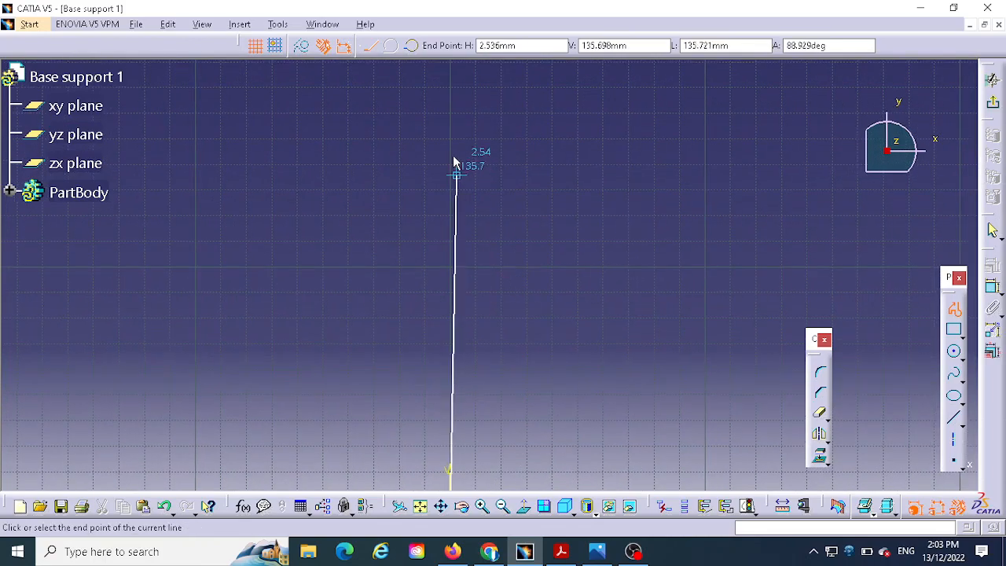
{"action": "left_click", "coordinate": [450, 86]}
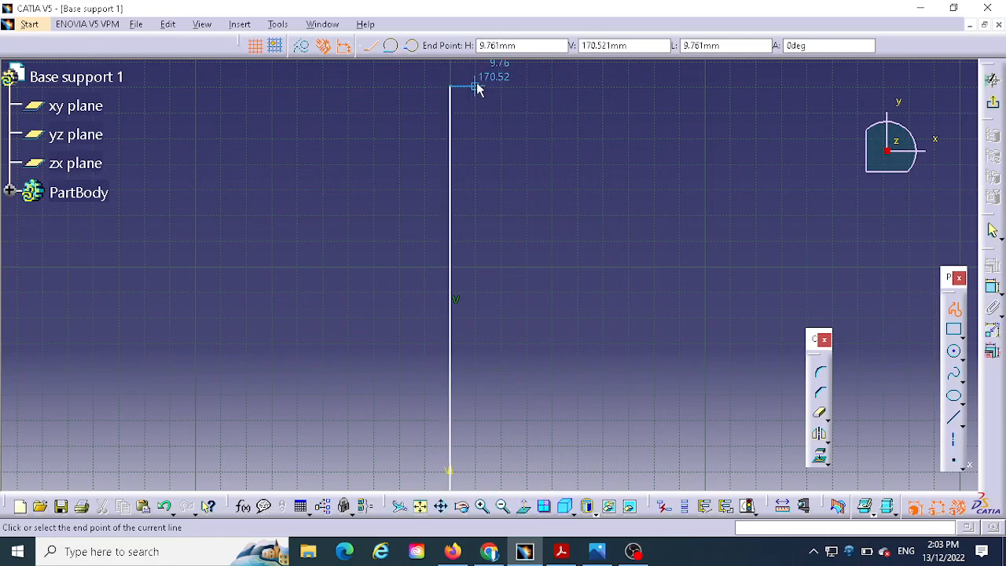
- Continue the profile with a horizontal top edge about 35 mm long and a step about 9 mm down and 10 mm inward
{"action": "left_click", "coordinate": [597, 552]}
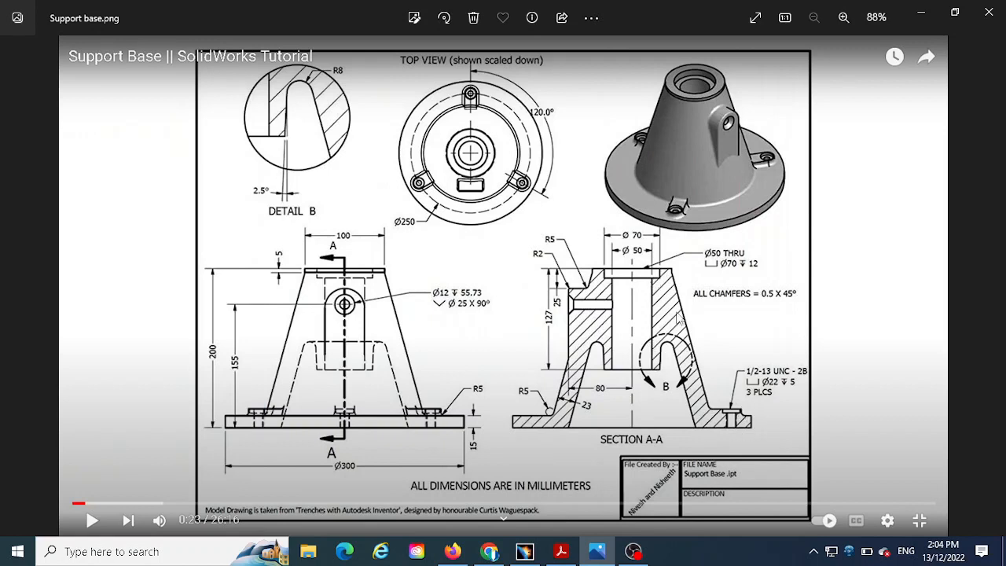
{"action": "left_click", "coordinate": [528, 554]}
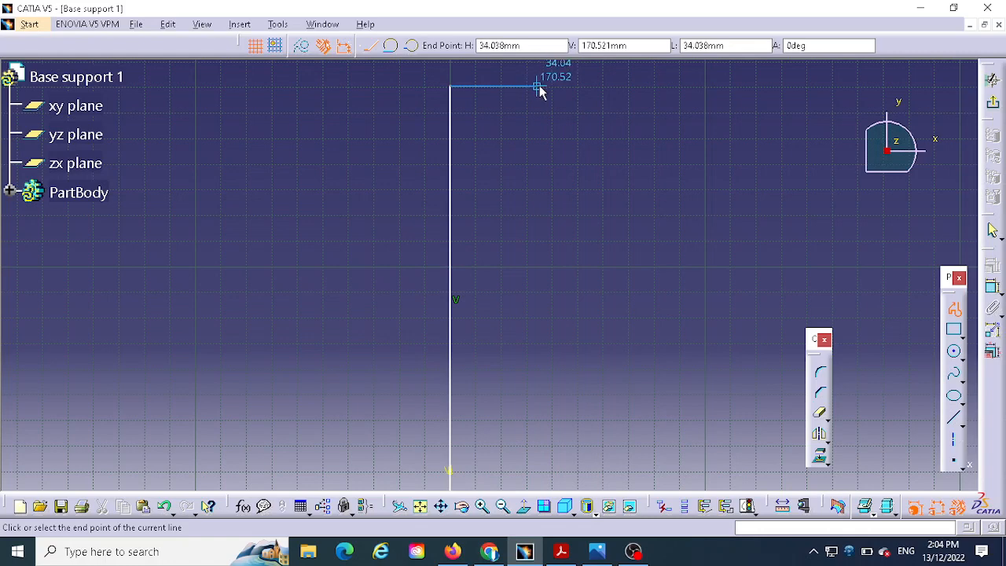
{"action": "left_click", "coordinate": [541, 87]}
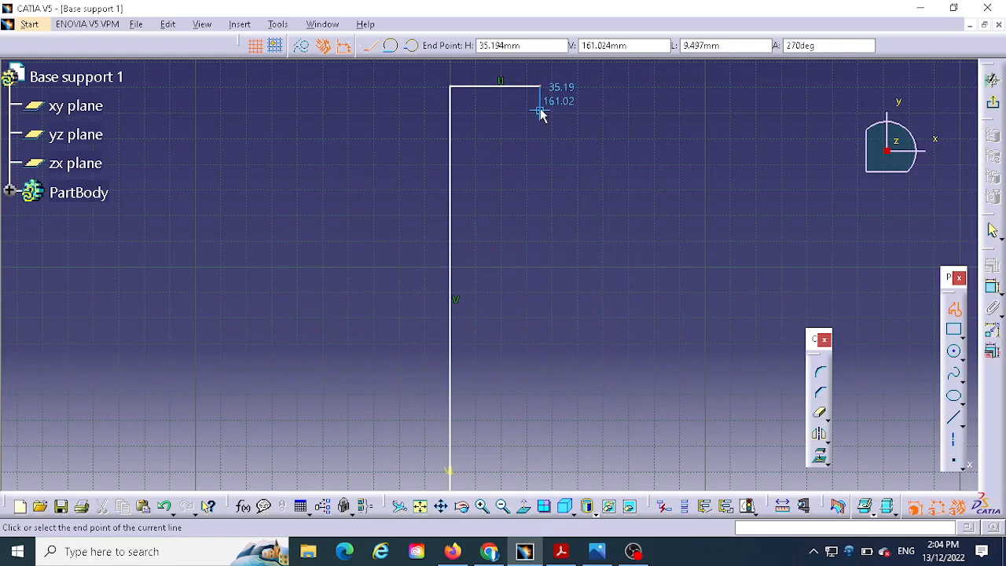
{"action": "left_click", "coordinate": [541, 111]}
{"action": "left_click", "coordinate": [515, 110]}
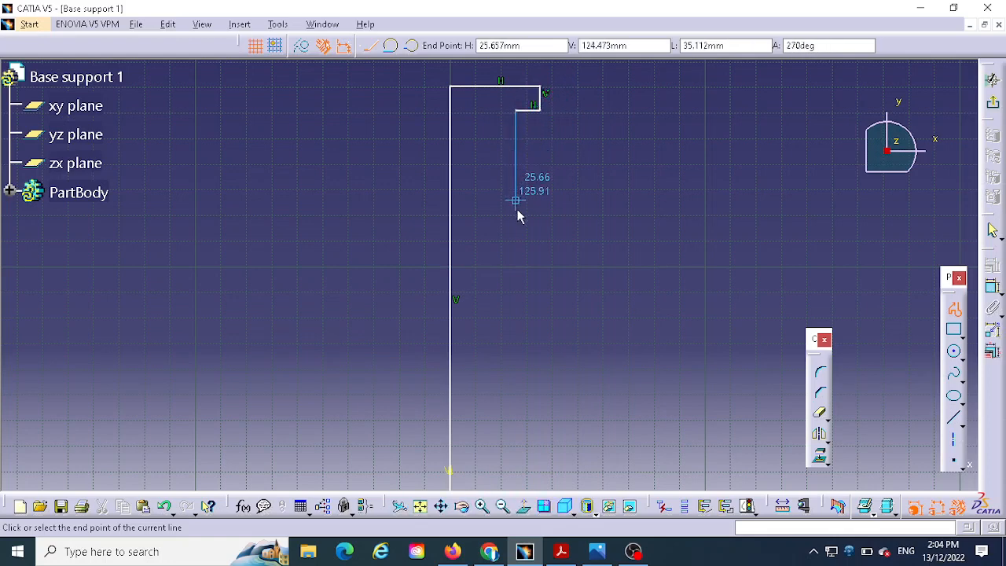
- Extend the profile about 83 mm vertically downward, with a horizontal line about 18 mm long outward at its lower end
{"action": "left_click", "coordinate": [597, 551]}
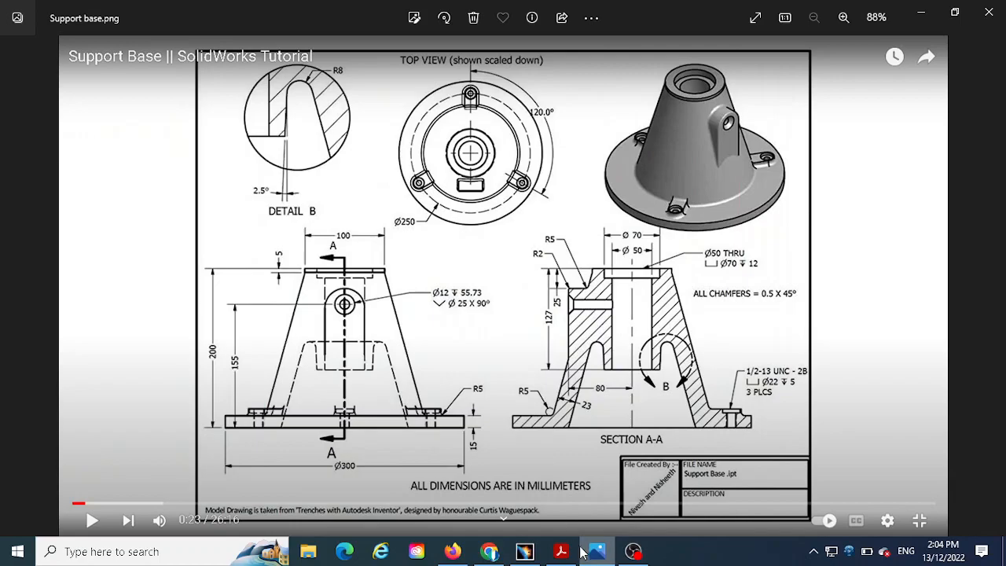
{"action": "left_click", "coordinate": [525, 551]}
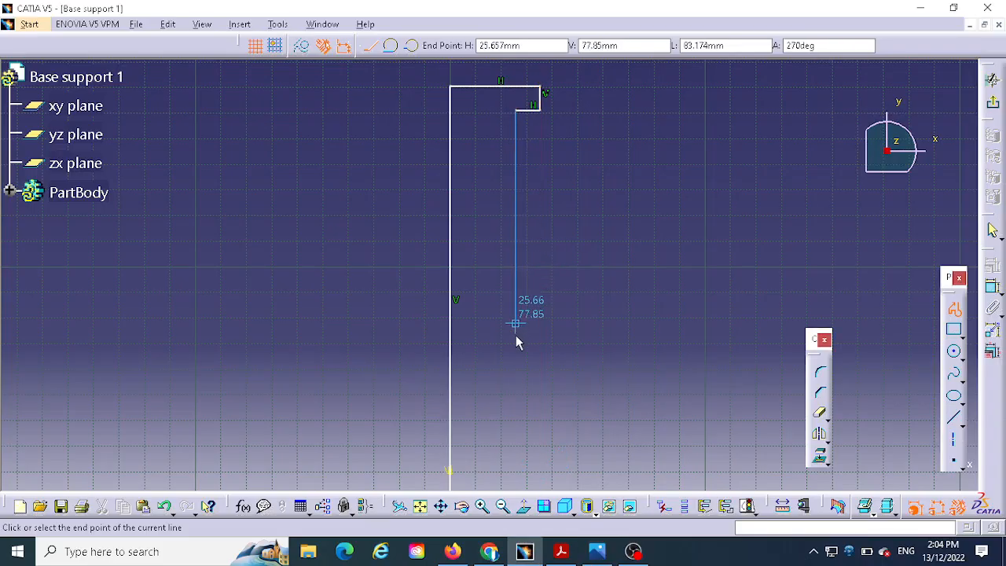
{"action": "mouse_move", "coordinate": [517, 356]}
{"action": "middle_mouse_down"}
{"action": "mouse_move", "coordinate": [539, 337]}
{"action": "mouse_move", "coordinate": [517, 209]}
{"action": "mouse_move", "coordinate": [501, 243]}
{"action": "middle_mouse_up"}
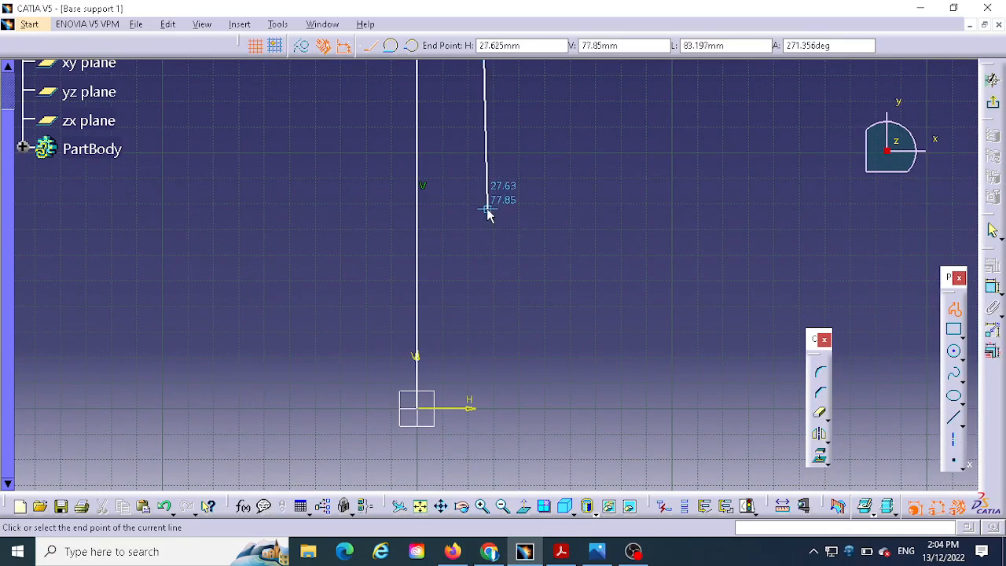
{"action": "left_click", "coordinate": [485, 212]}
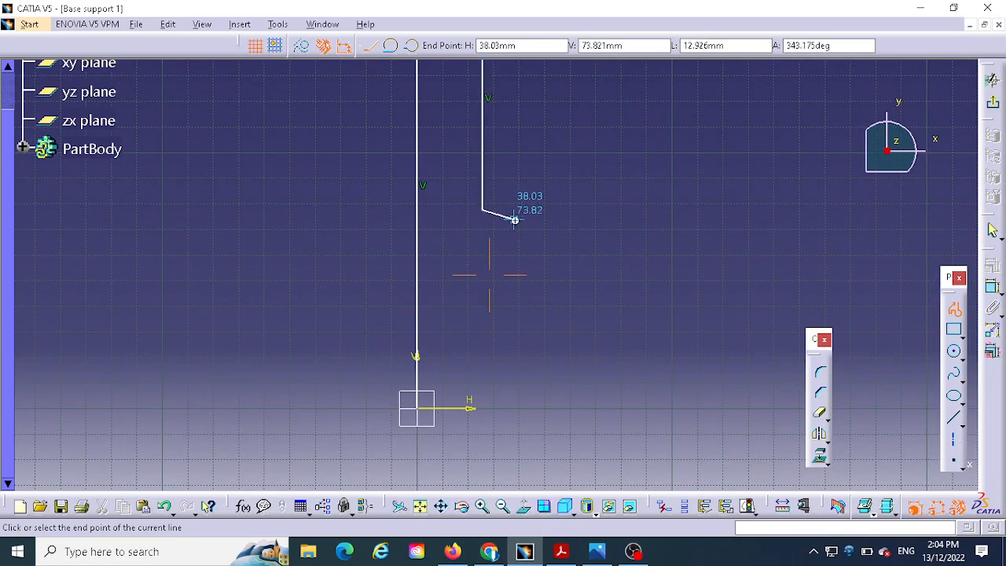
{"action": "middle_click_drag", "start_coordinate": [511, 218], "coordinate": [507, 309]}
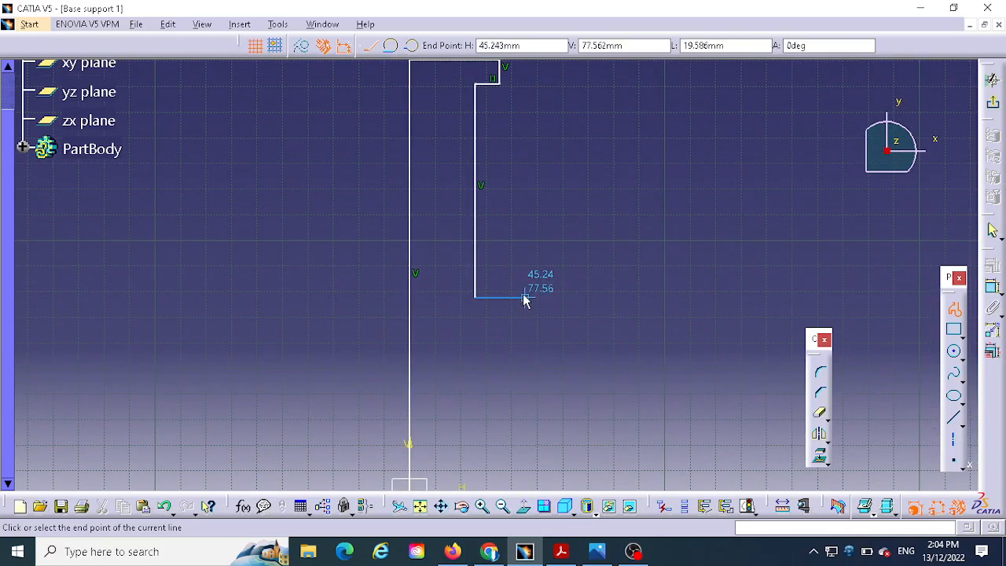
{"action": "left_click", "coordinate": [523, 297]}
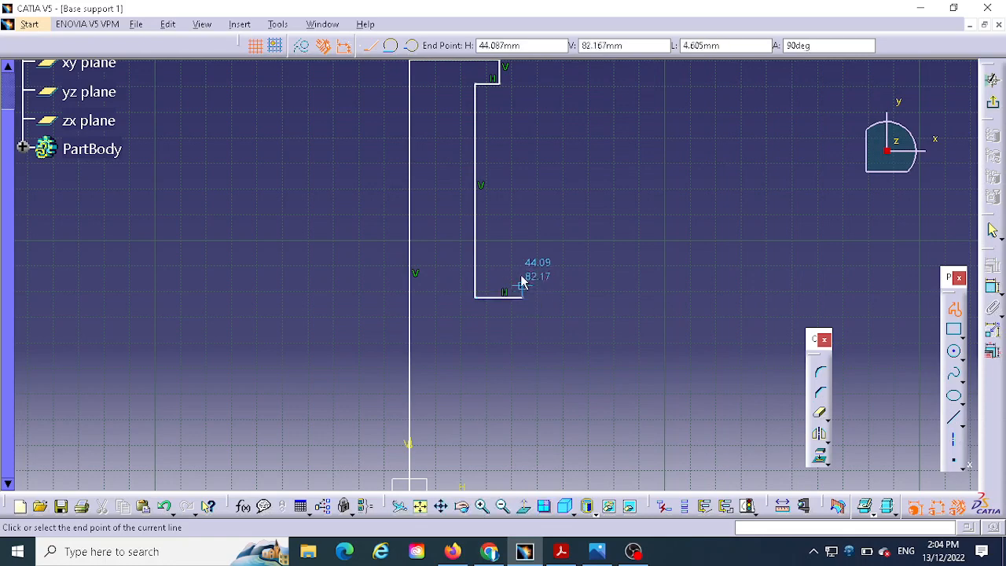
- Add a slanted line about 35 mm long going up, ending in a tangent arc of about 15 mm radius
{"action": "left_click", "coordinate": [532, 202]}
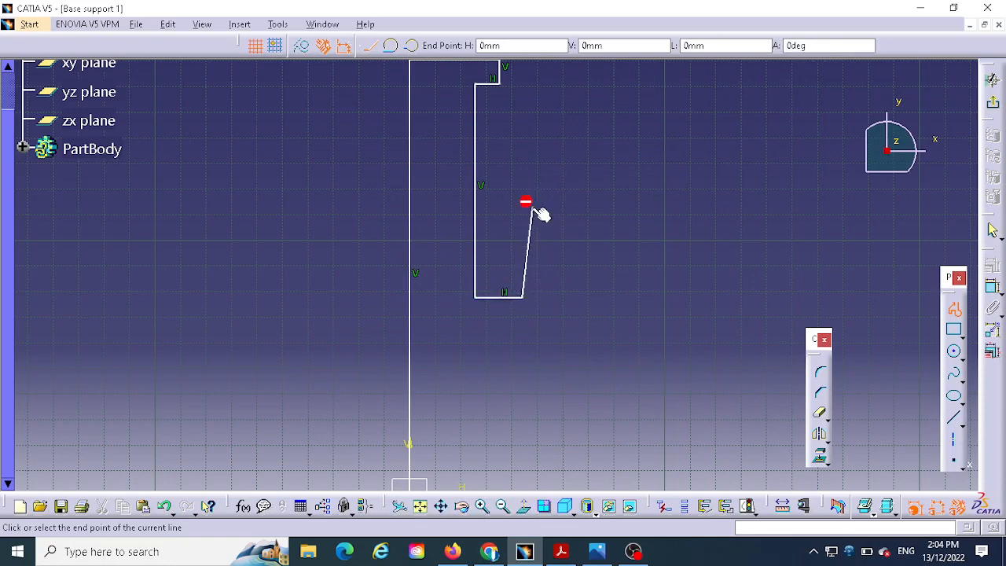
{"action": "left_click", "coordinate": [391, 46]}
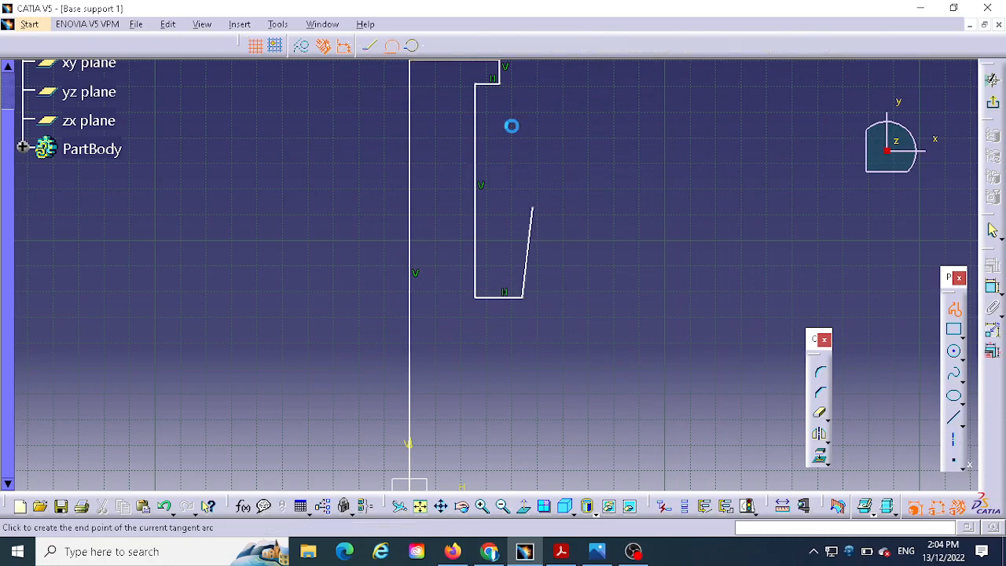
{"action": "left_click", "coordinate": [607, 215]}
- Draw a slanted line down to the H axis about 107 mm from the origin, and a horizontal line about 54 mm outward
{"action": "middle_click_drag", "start_coordinate": [656, 341], "coordinate": [593, 163]}
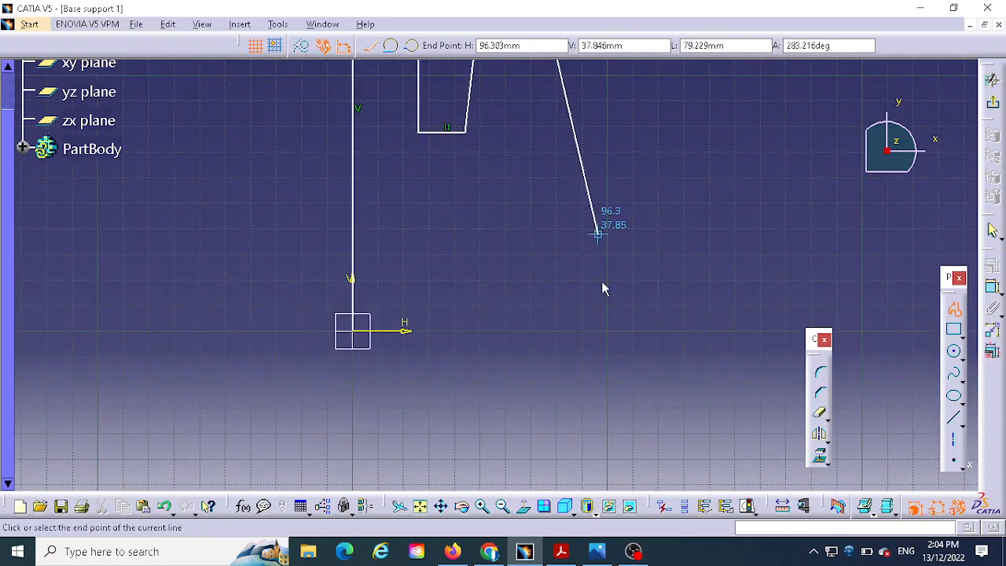
{"action": "left_click", "coordinate": [626, 331]}
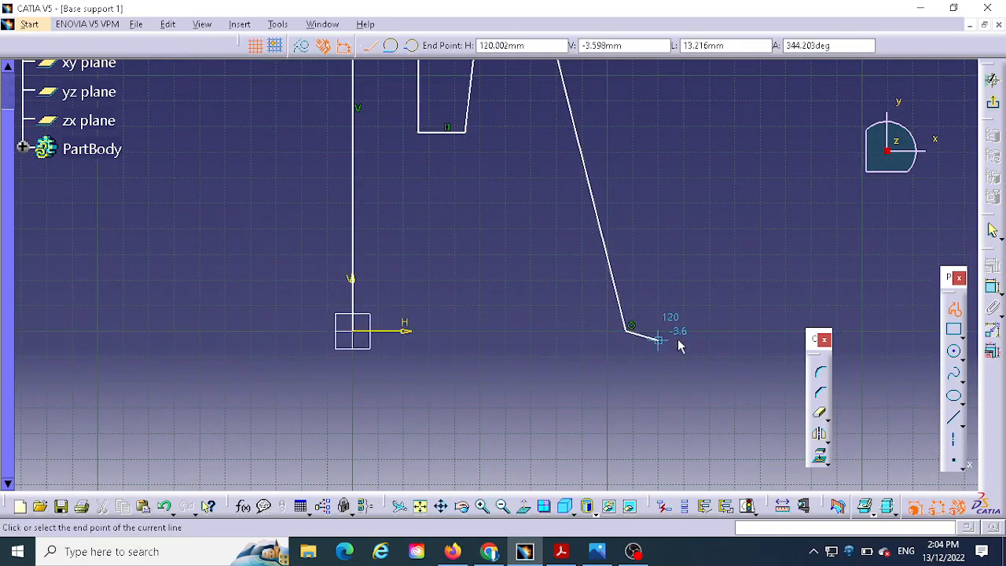
{"action": "left_click", "coordinate": [763, 330]}
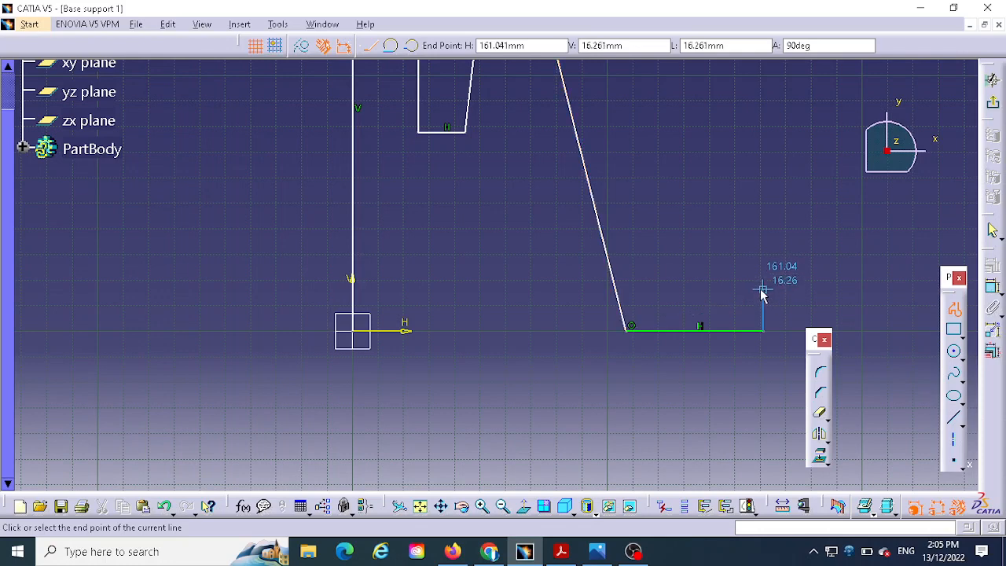
- Continue the profile with a flange edge about 15 mm up and 35 mm inward, and a slanted line about 150 mm long upward
{"action": "left_click", "coordinate": [763, 295]}
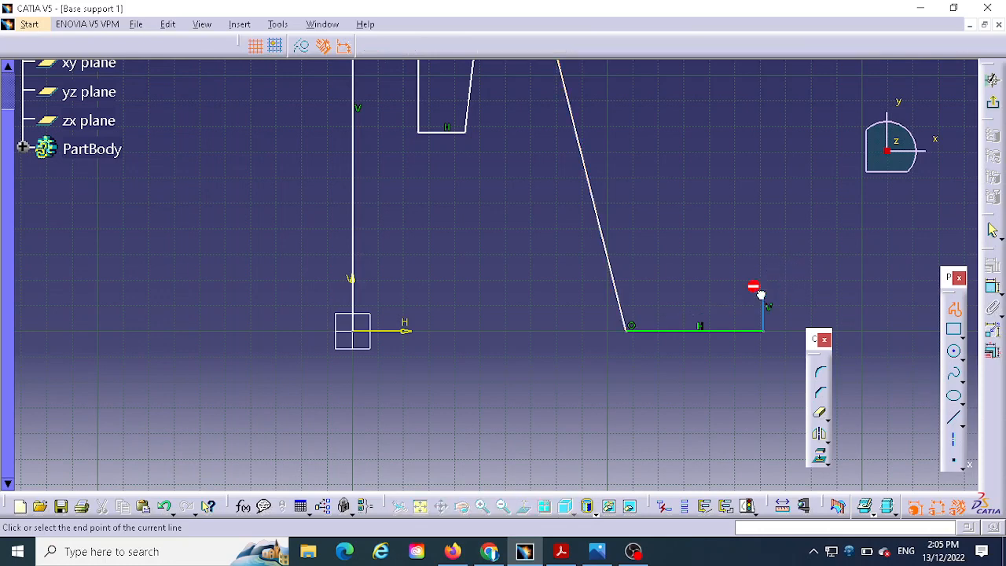
{"action": "left_click", "coordinate": [674, 295]}
{"action": "mouse_move", "coordinate": [652, 303]}
{"action": "middle_mouse_down"}
{"action": "mouse_move", "coordinate": [636, 317]}
{"action": "mouse_move", "coordinate": [578, 488]}
{"action": "middle_mouse_up"}
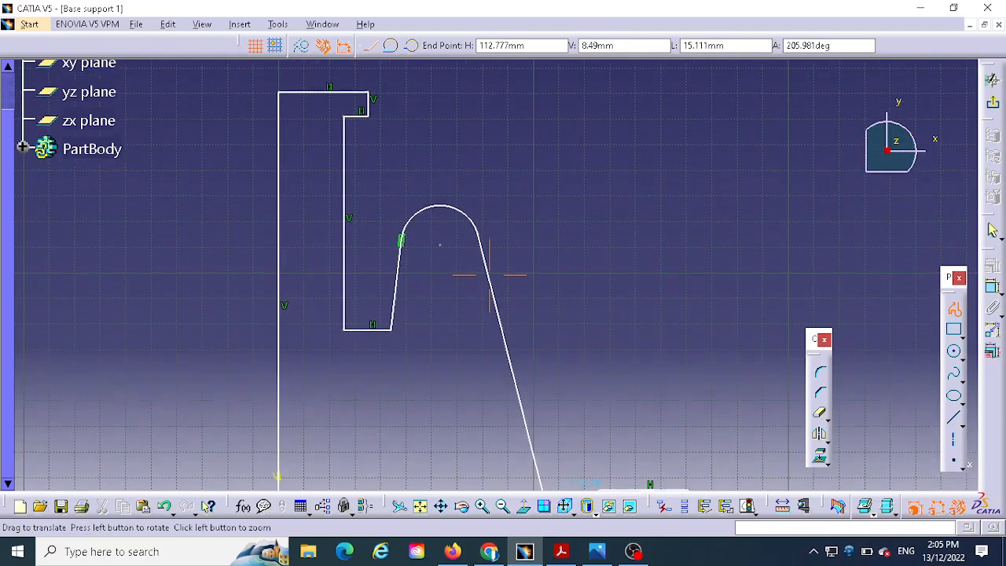
{"action": "middle_click_drag", "start_coordinate": [488, 275], "coordinate": [489, 272]}
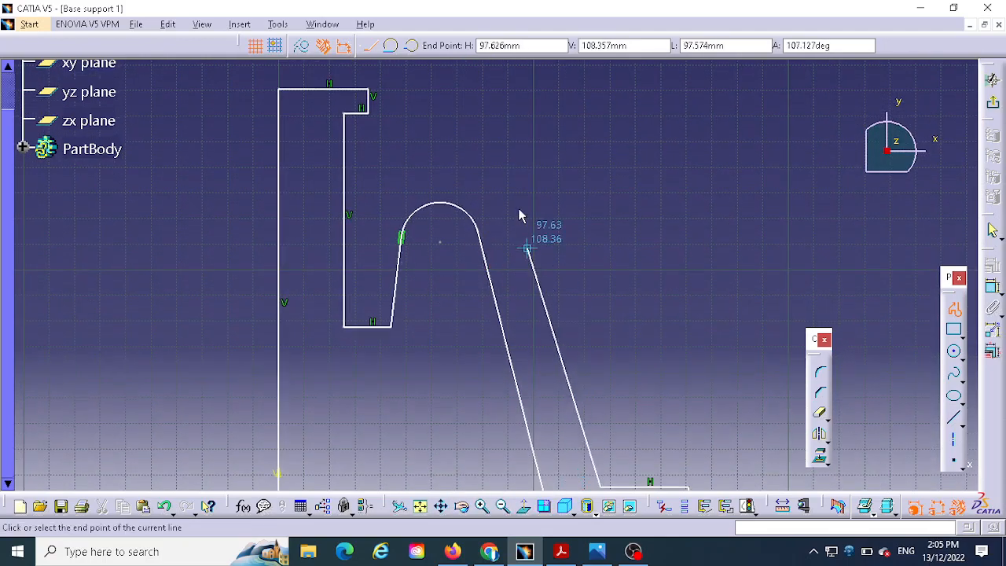
{"action": "left_click", "coordinate": [494, 118]}
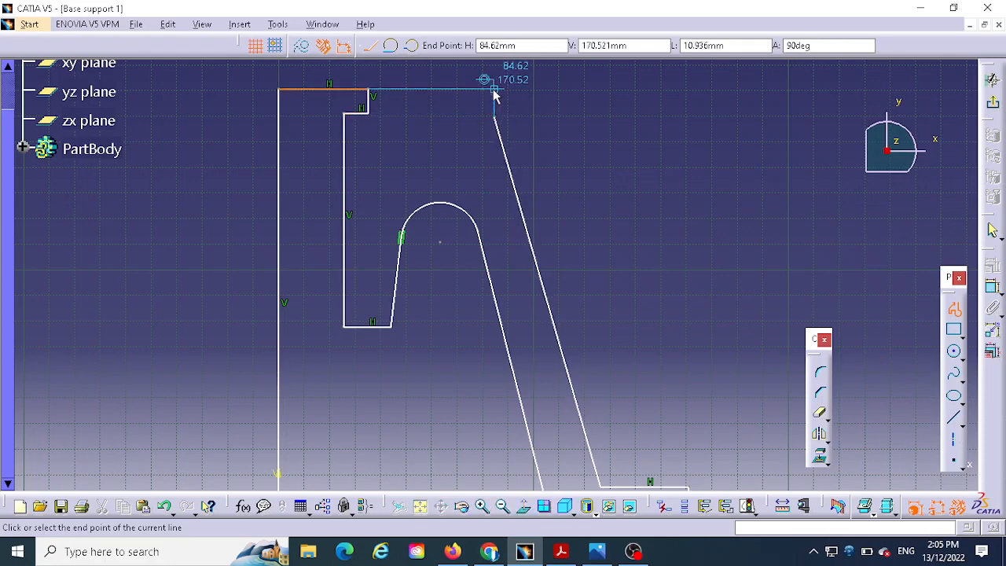
- Close the profile with a vertical line about 11 mm up and a horizontal line about 49 mm back to the top edge's outer end
{"action": "left_click", "coordinate": [493, 92]}
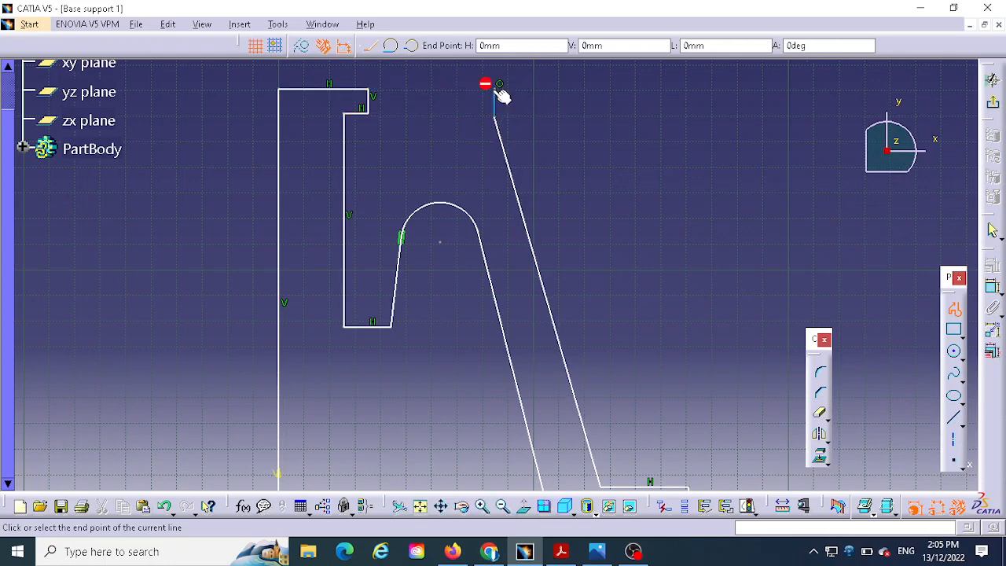
{"action": "left_click", "coordinate": [369, 90]}
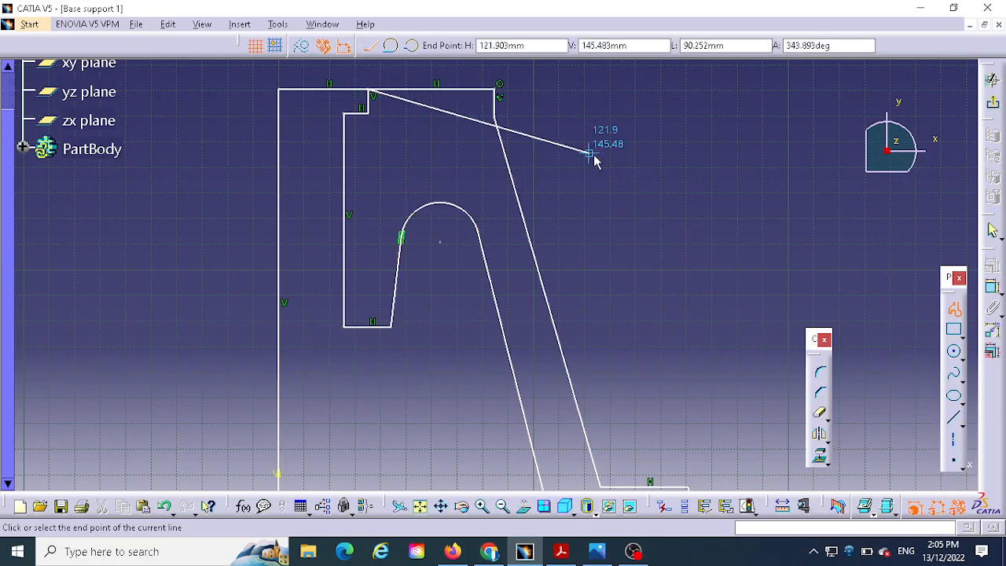
{"action": "key", "text": "Escape"}
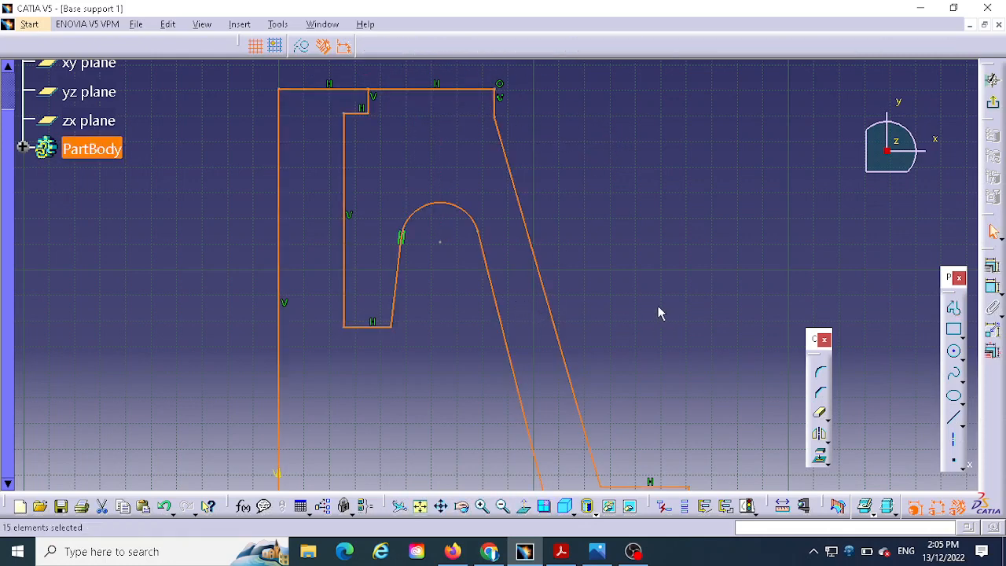
- Dimension the length of the profile's vertical line on the V axis and set it to 200 mm
{"action": "middle_click_drag", "start_coordinate": [558, 279], "coordinate": [553, 336]}
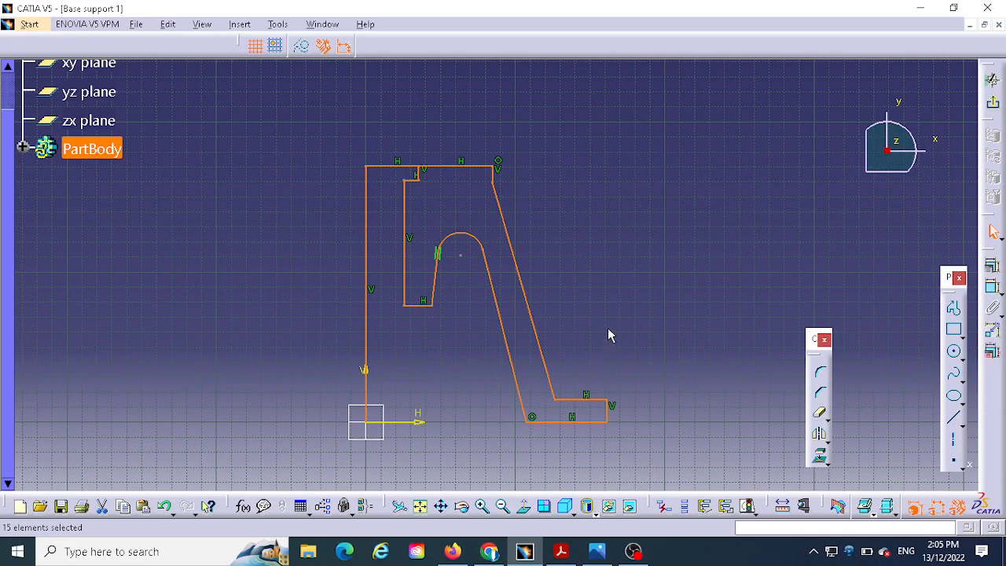
{"action": "left_click", "coordinate": [994, 289]}
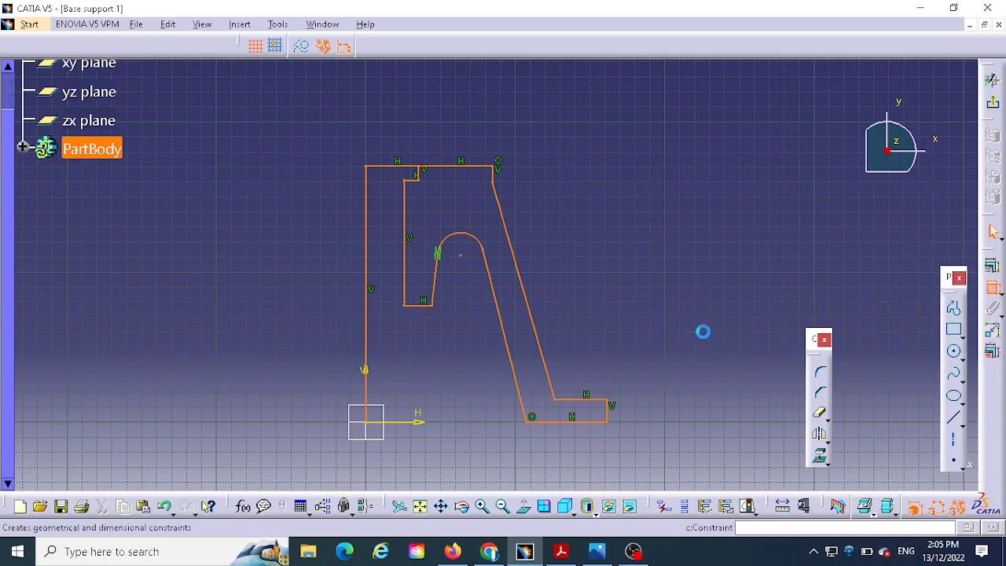
{"action": "left_click", "coordinate": [367, 306]}
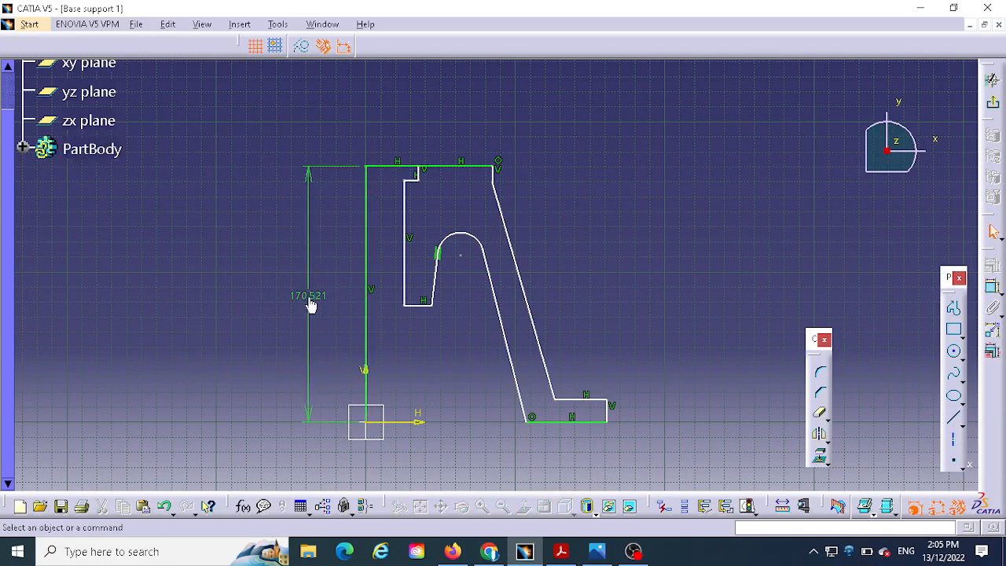
{"action": "left_click", "coordinate": [310, 295]}
{"action": "double_click", "coordinate": [310, 294]}
{"action": "type", "text": "200"}
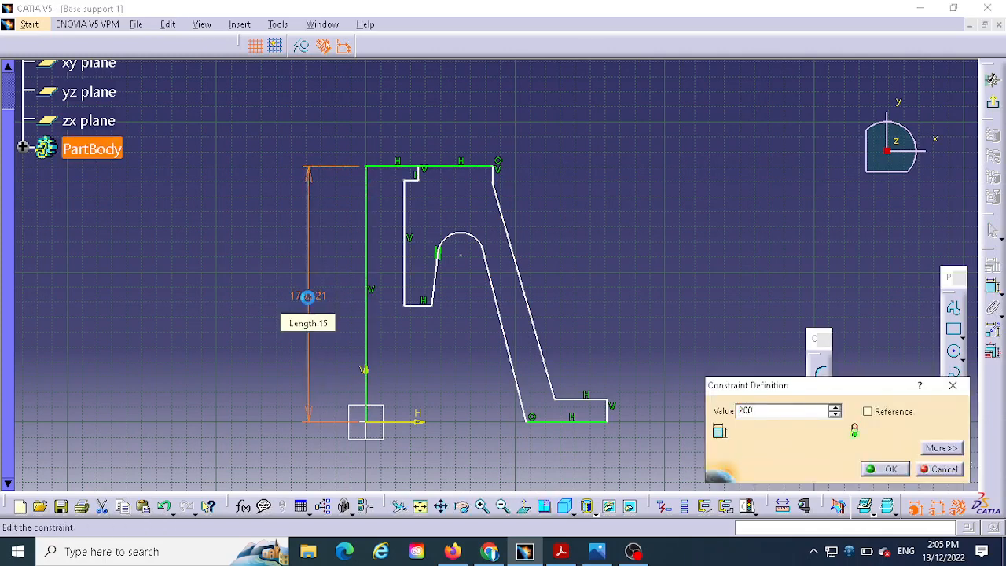
{"action": "key", "text": "Return"}
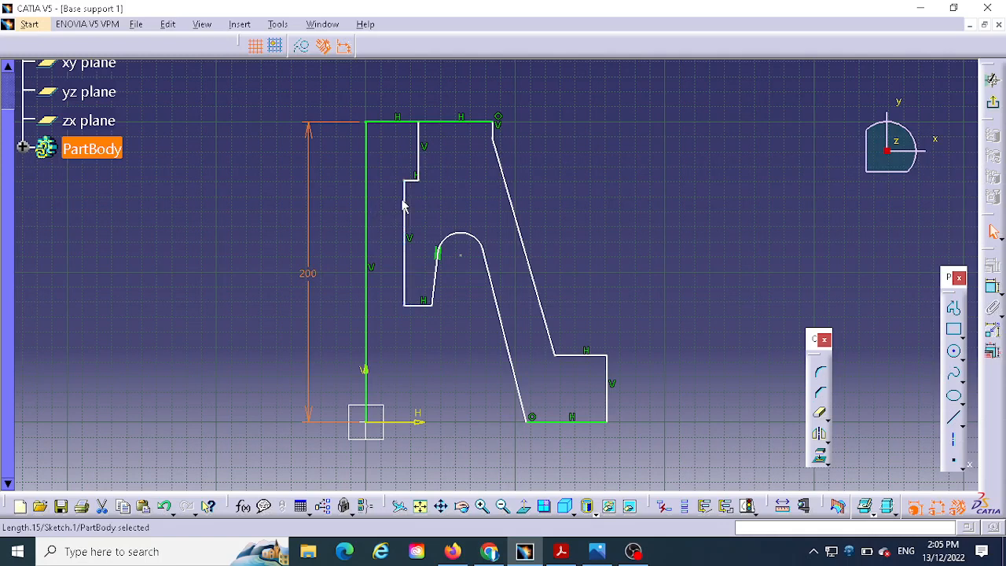
- Dimension the distance from the axis line to the long inner bore wall and set it to 25 mm, following the reference drawing
{"action": "left_click", "coordinate": [992, 287]}
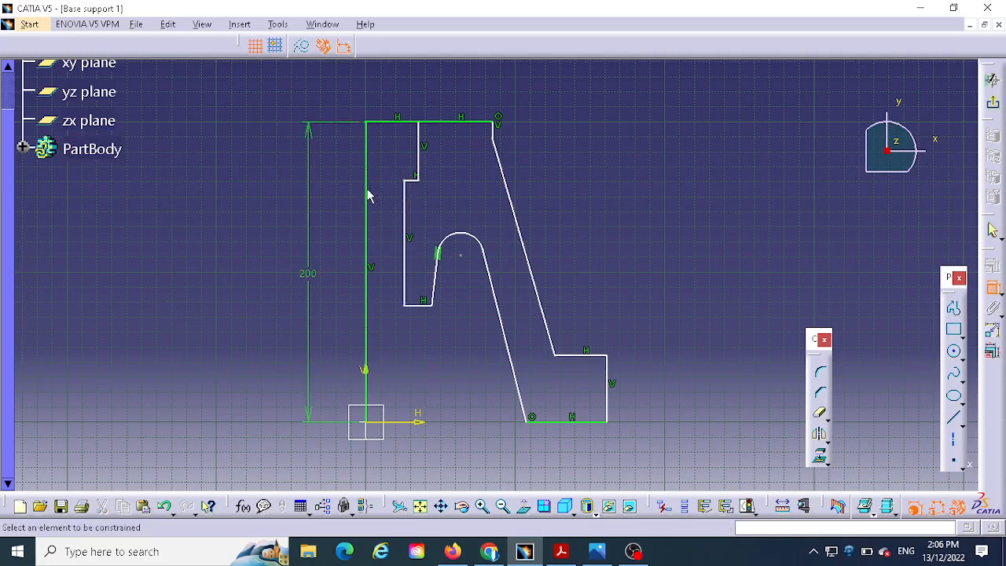
{"action": "left_click", "coordinate": [370, 196]}
{"action": "left_click", "coordinate": [405, 203]}
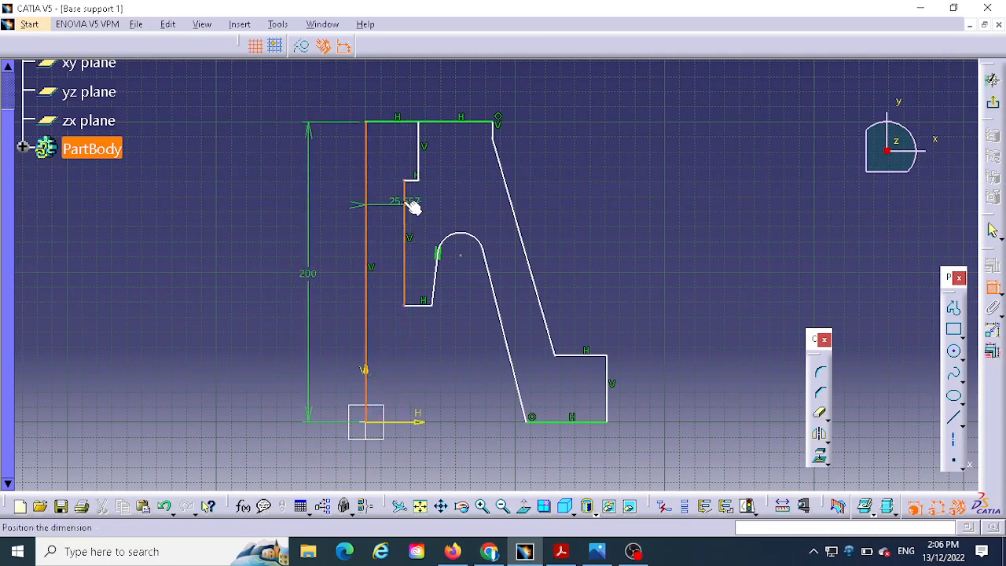
{"action": "left_click", "coordinate": [402, 89]}
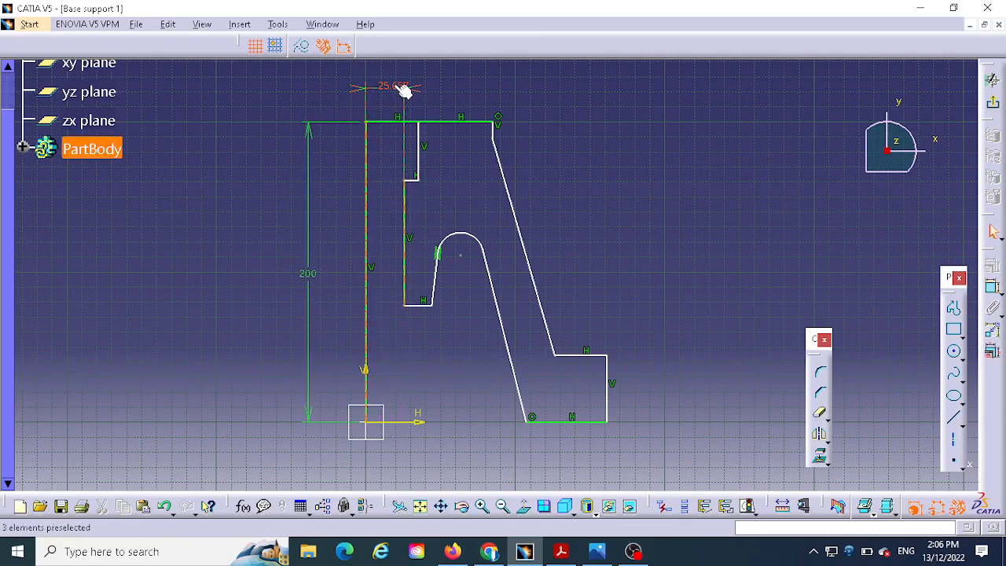
{"action": "left_click", "coordinate": [598, 551]}
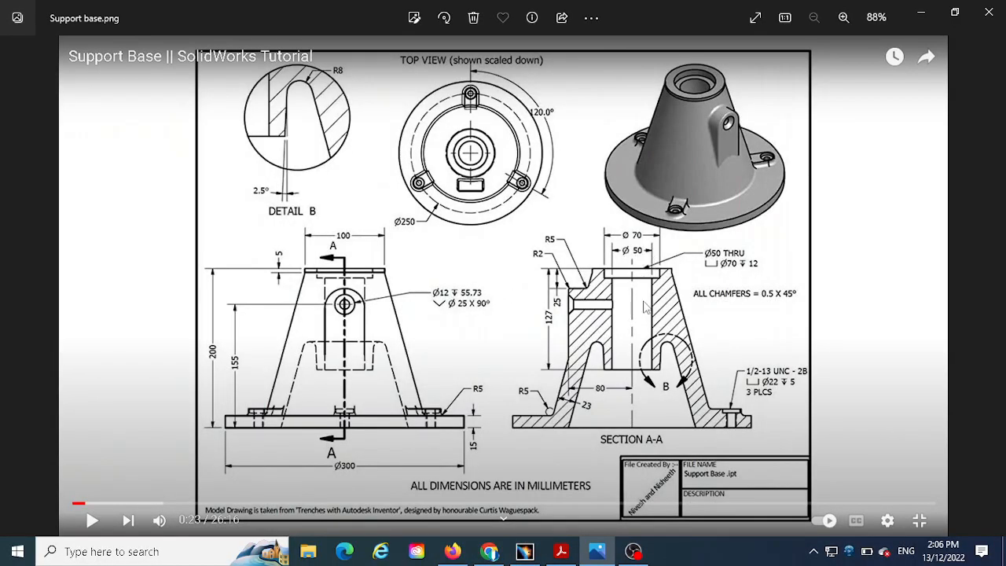
{"action": "left_click", "coordinate": [525, 551]}
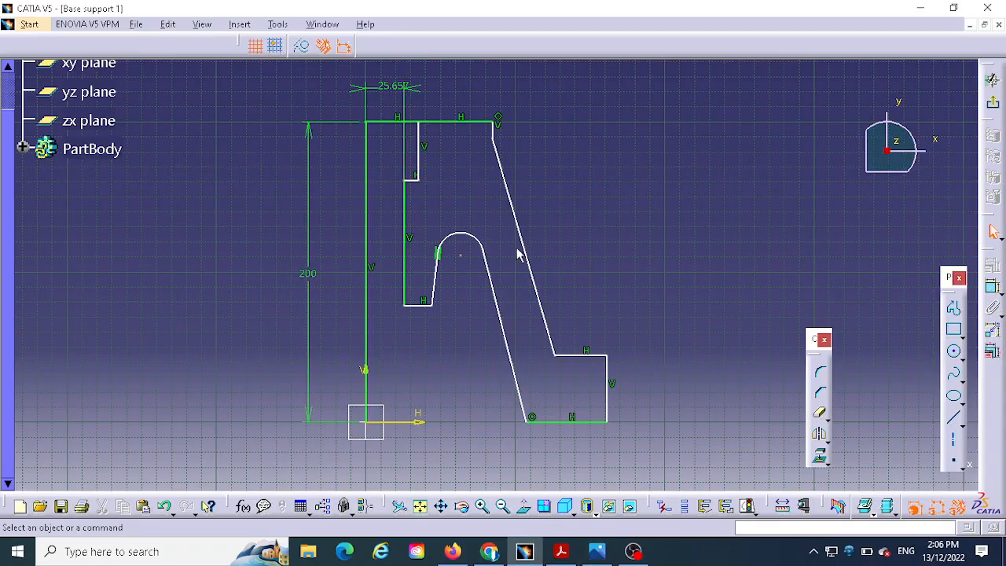
{"action": "left_click", "coordinate": [389, 87]}
{"action": "double_click", "coordinate": [389, 86]}
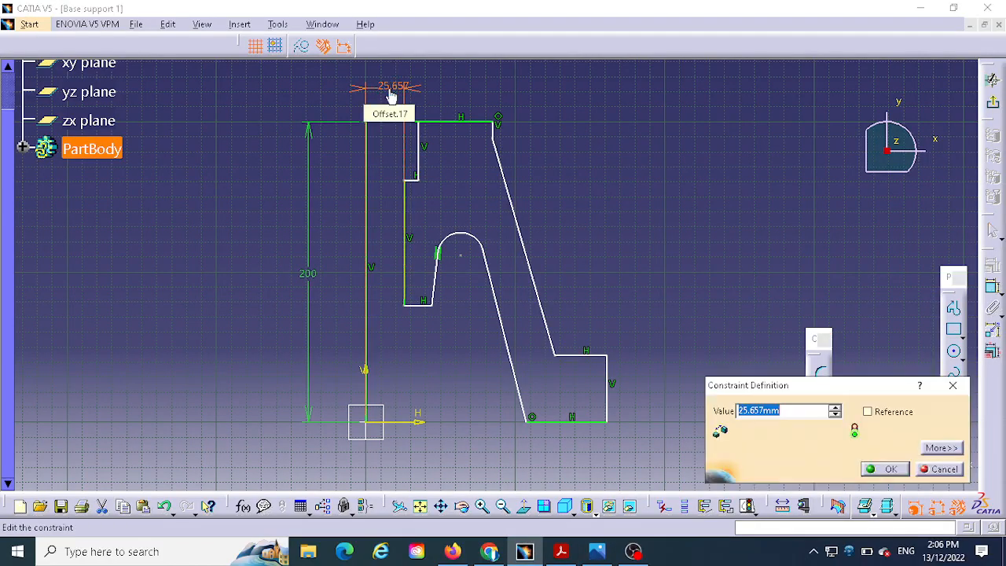
{"action": "type", "text": "25"}
{"action": "key", "text": "Return"}
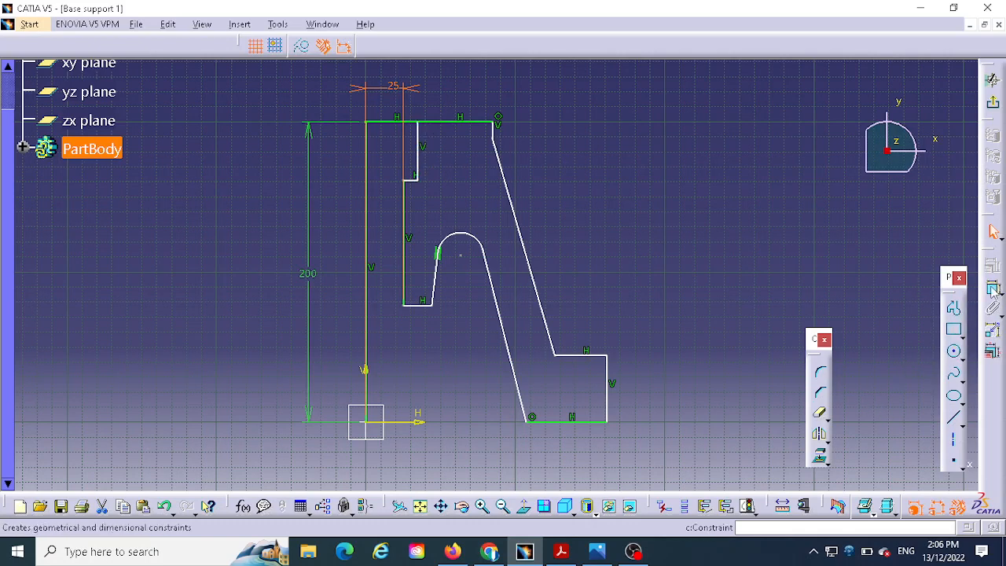
- Dimension the distance from the axis line to the short vertical edge of the counterbore and set it to 35 mm
{"action": "left_click", "coordinate": [369, 146]}
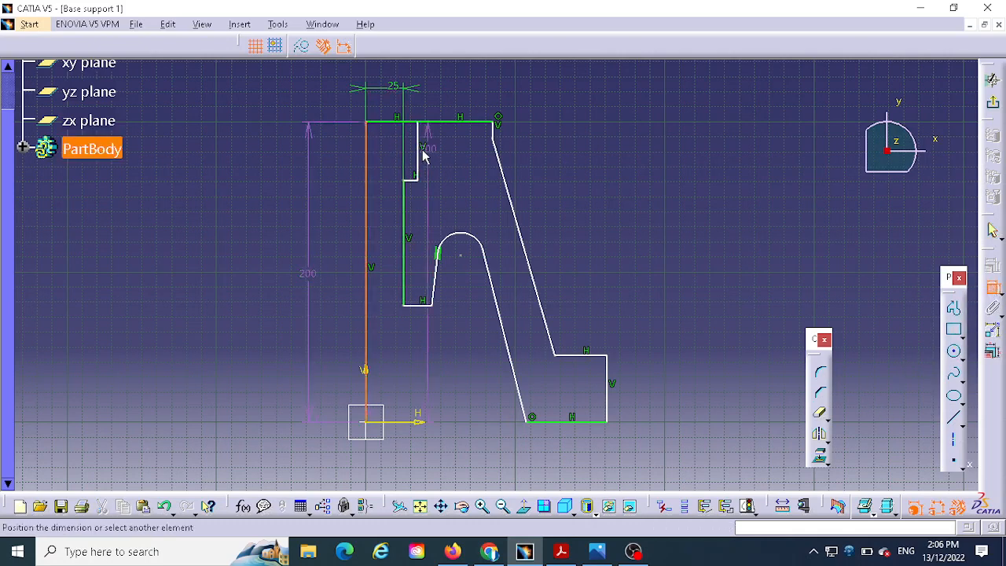
{"action": "left_click", "coordinate": [417, 153]}
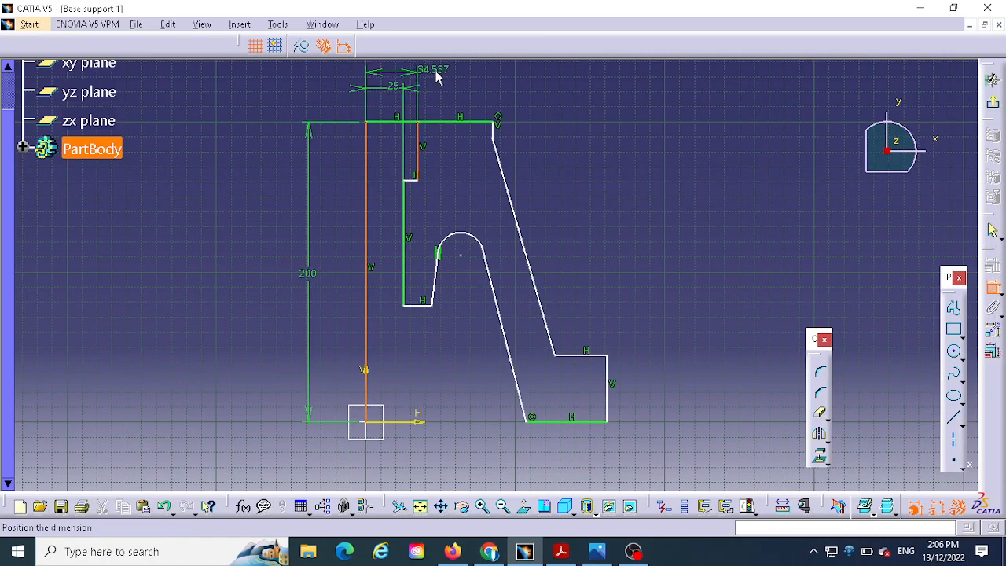
{"action": "left_click", "coordinate": [434, 79]}
{"action": "double_click", "coordinate": [438, 82]}
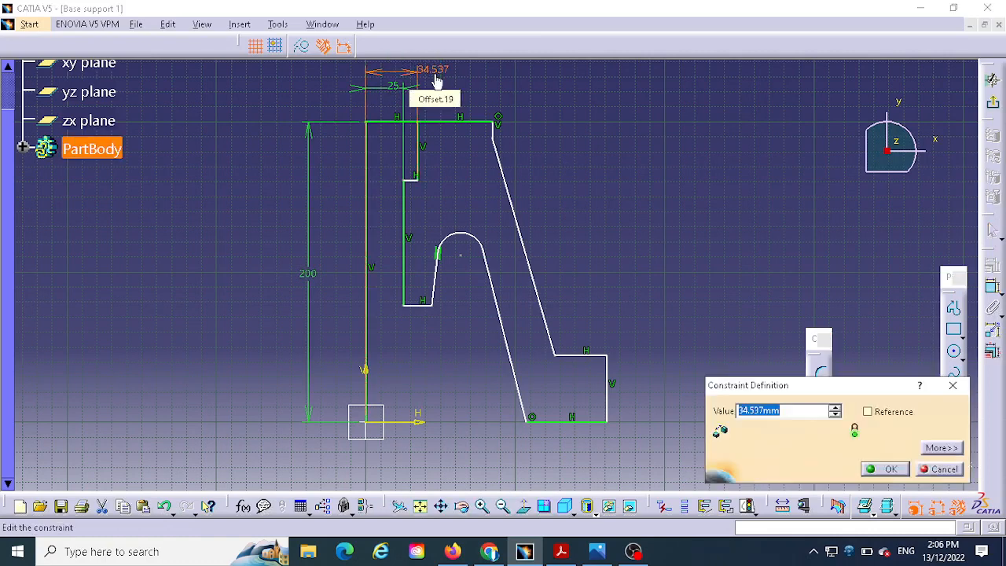
{"action": "type", "text": "35"}
{"action": "key", "text": "Return"}
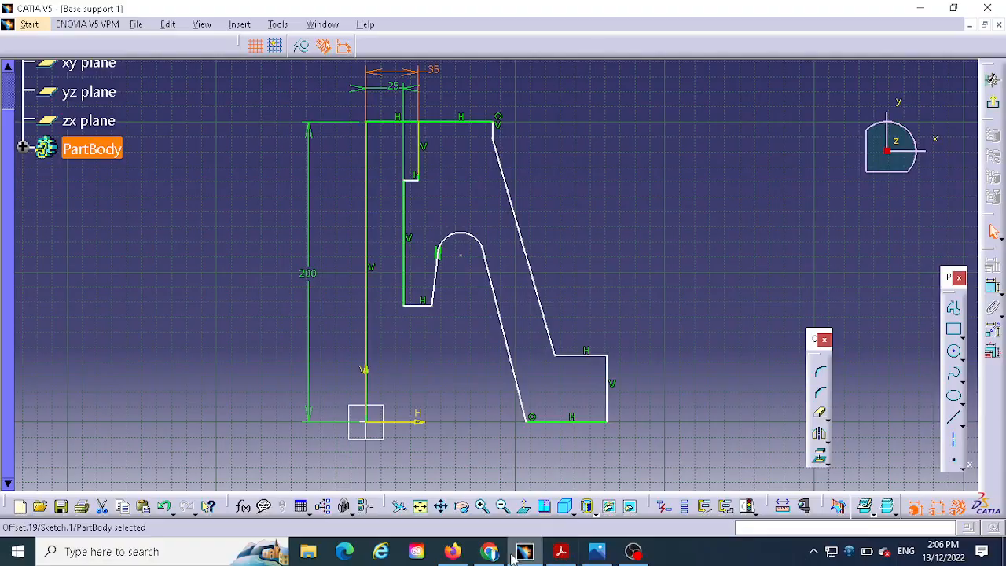
- Check the counterbore depth in the reference drawing and dimension the counterbore's short vertical edge to 12 mm
{"action": "left_click", "coordinate": [597, 552]}
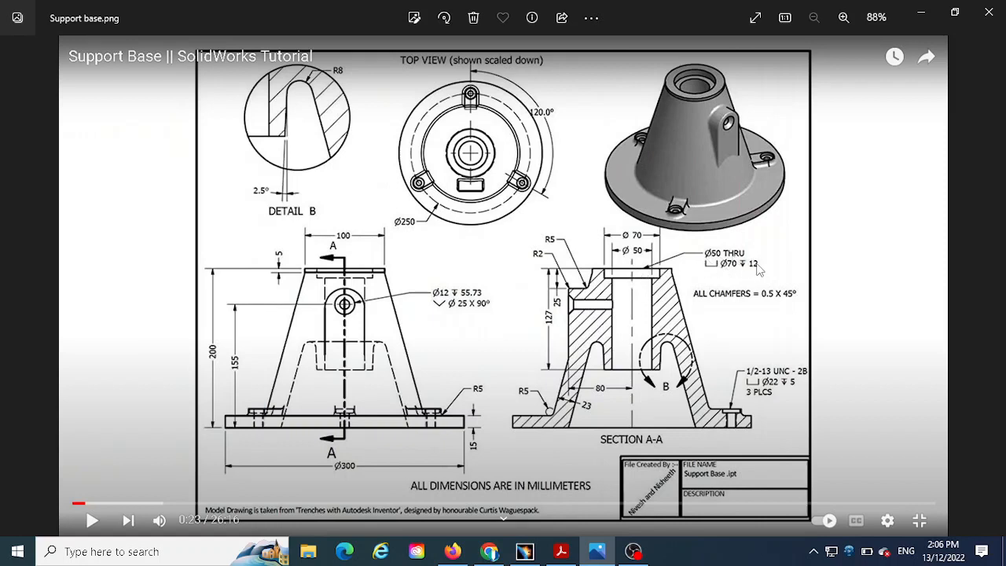
{"action": "left_click", "coordinate": [525, 551]}
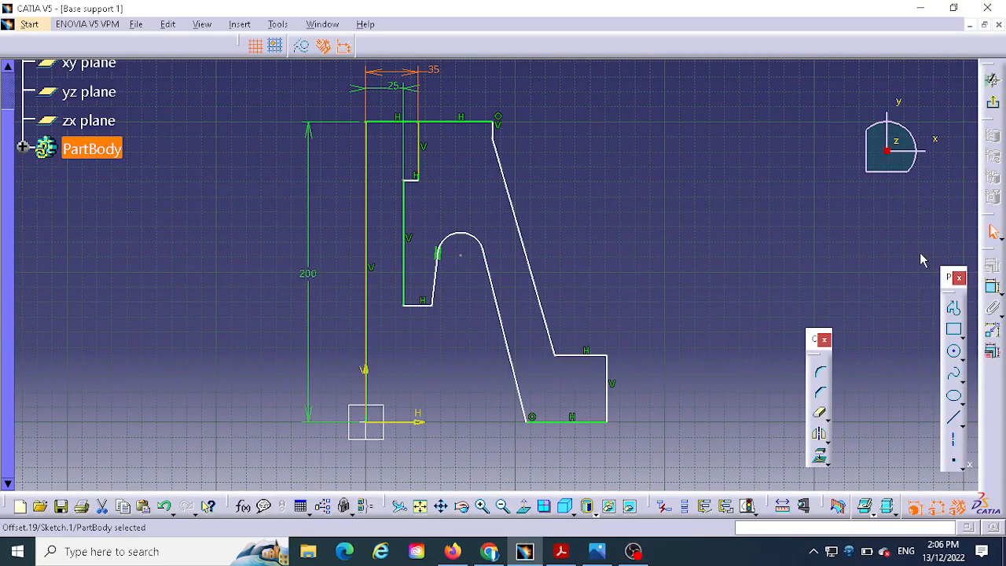
{"action": "left_click", "coordinate": [993, 289]}
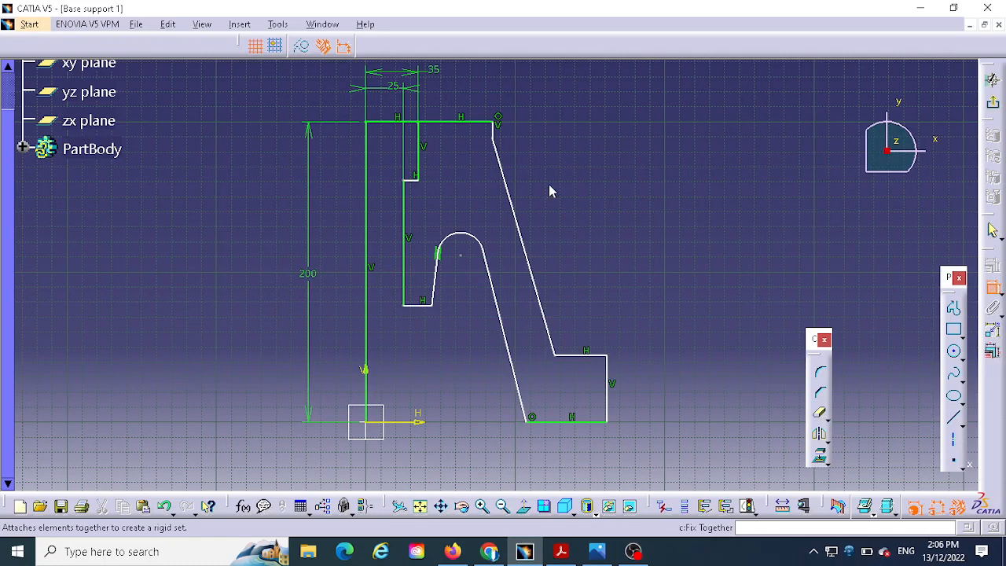
{"action": "left_click", "coordinate": [419, 159]}
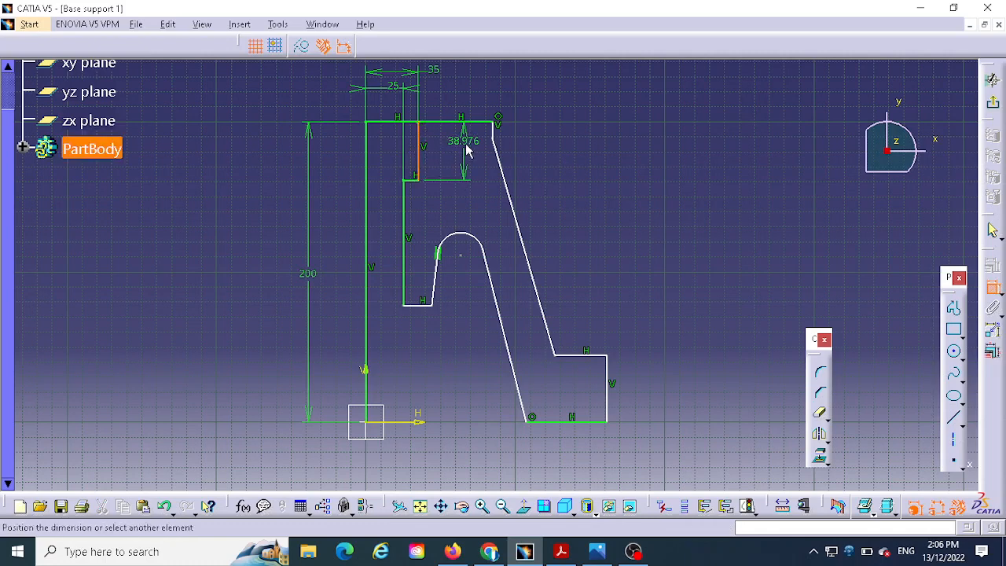
{"action": "left_click", "coordinate": [466, 142]}
{"action": "double_click", "coordinate": [467, 142]}
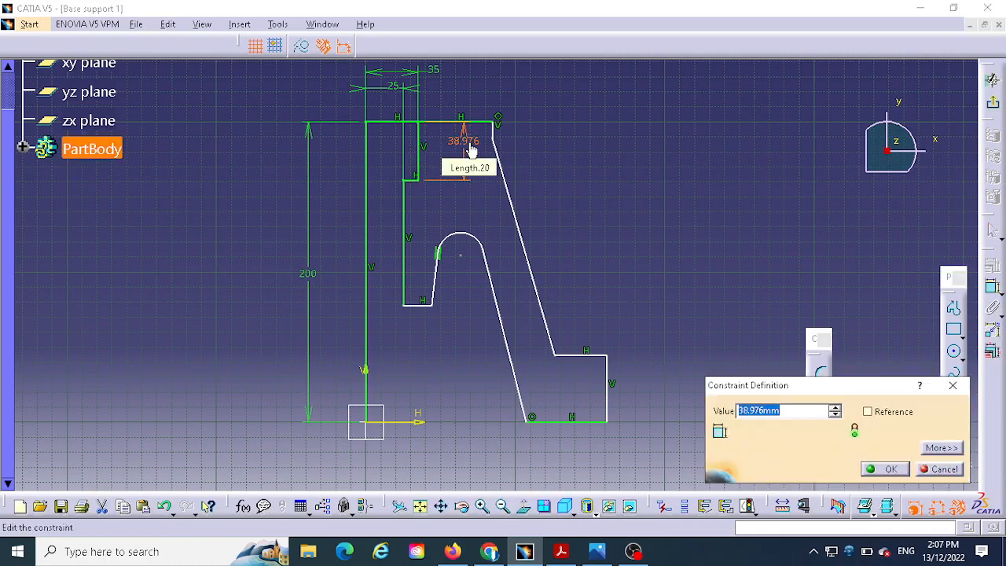
{"action": "type", "text": "12"}
{"action": "key", "text": "Return"}
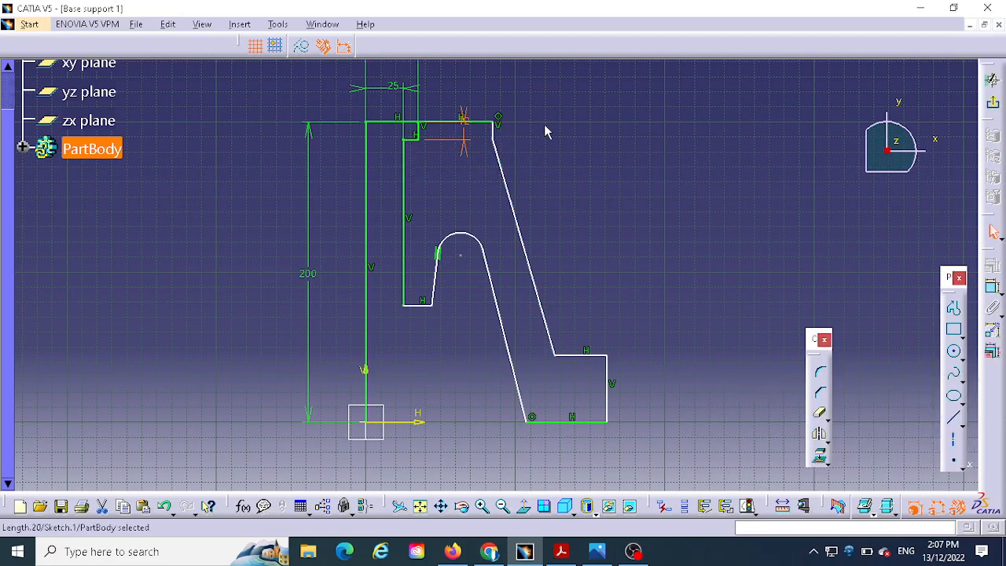
- Dimension the distance from the axis line to the short outer vertical edge at the profile's upper end and set it to 50 mm, following the reference drawing
{"action": "mouse_move", "coordinate": [580, 238]}
{"action": "middle_mouse_down"}
{"action": "mouse_move", "coordinate": [581, 272]}
{"action": "mouse_move", "coordinate": [499, 259]}
{"action": "middle_mouse_up"}
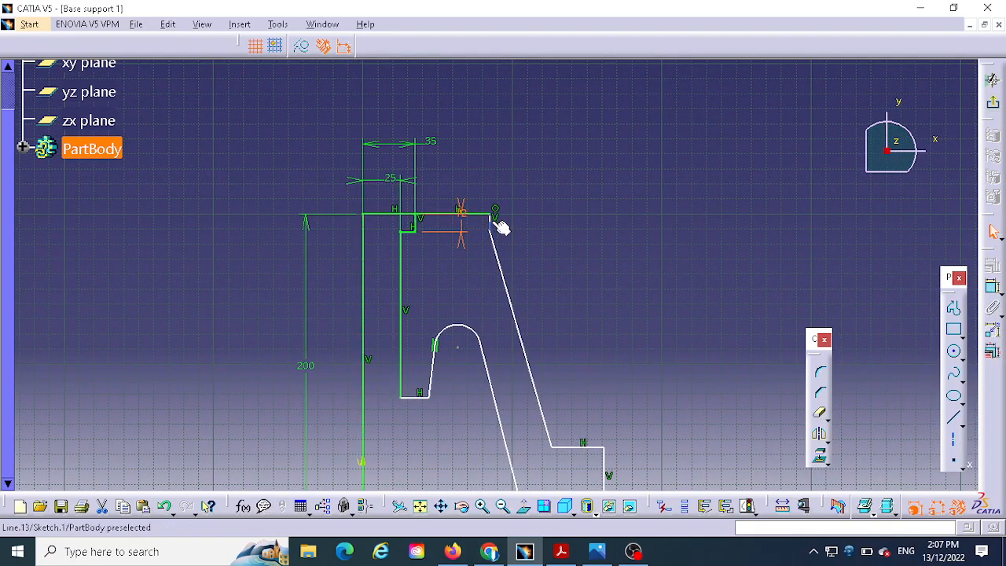
{"action": "left_click", "coordinate": [992, 289]}
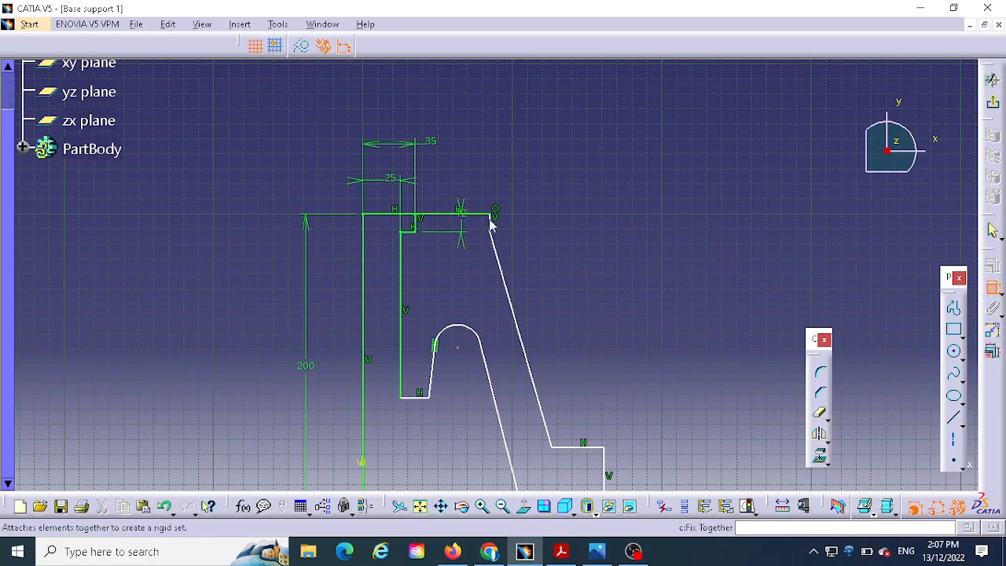
{"action": "left_click", "coordinate": [362, 246]}
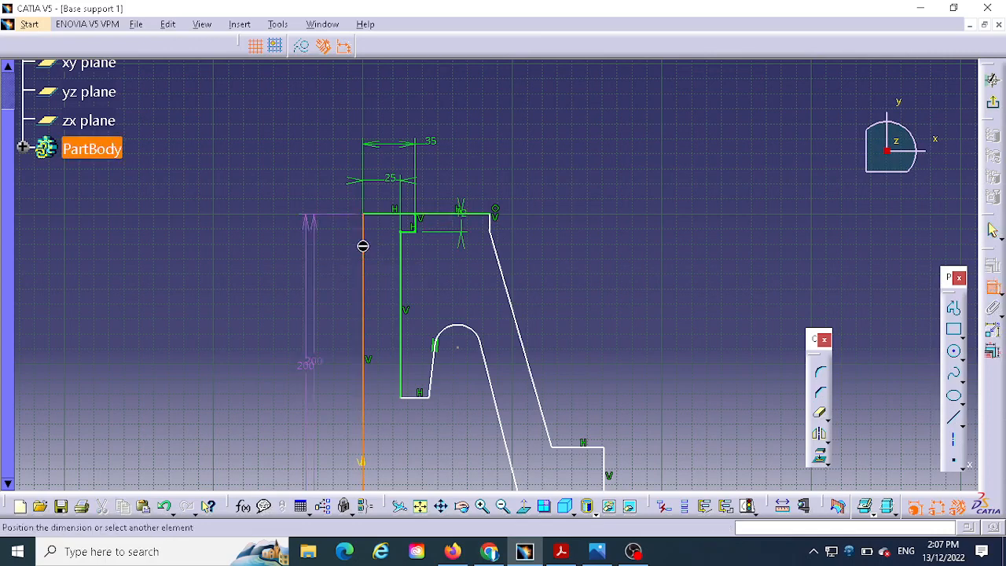
{"action": "left_click", "coordinate": [490, 222]}
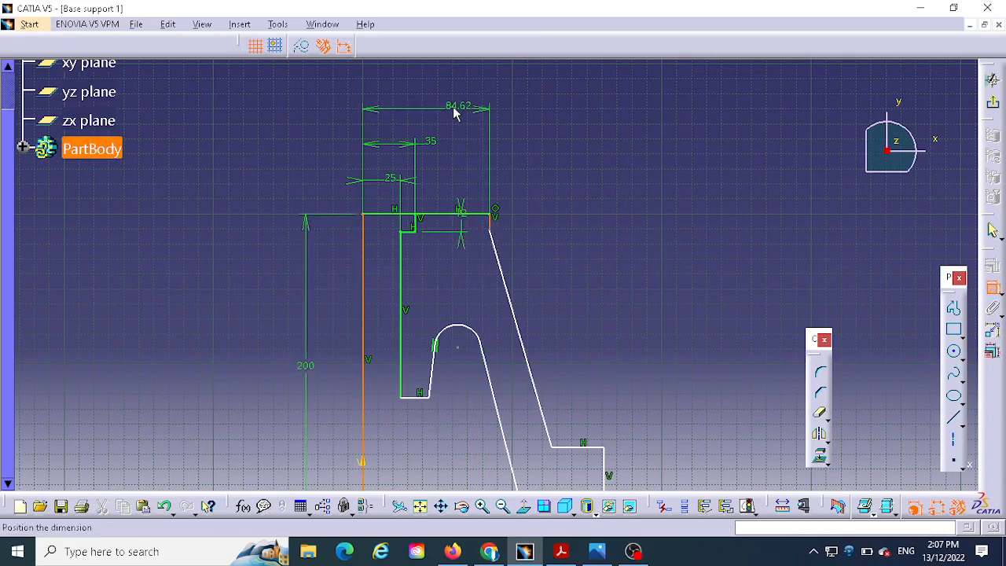
{"action": "left_click", "coordinate": [448, 105]}
{"action": "double_click", "coordinate": [450, 105]}
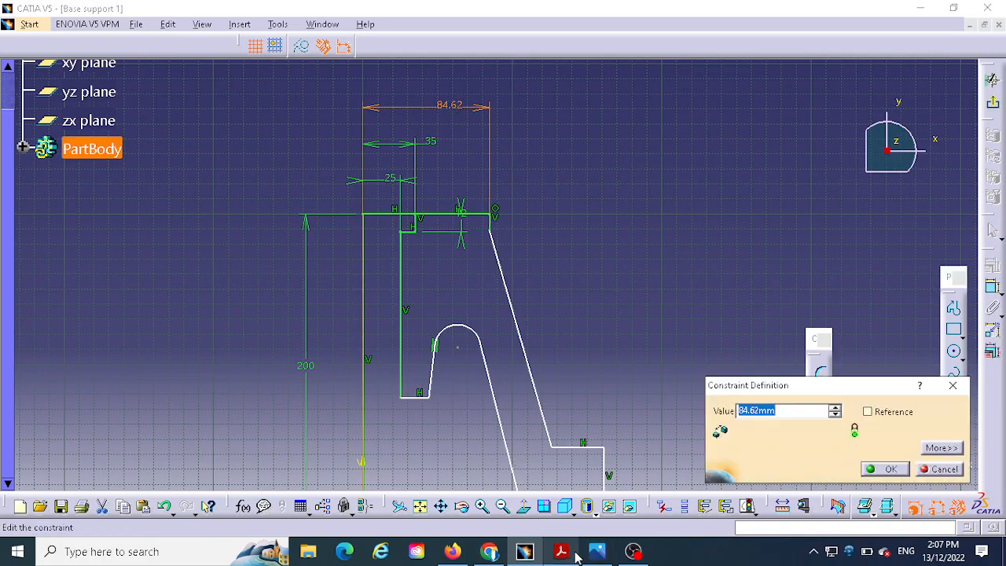
{"action": "left_click", "coordinate": [599, 553]}
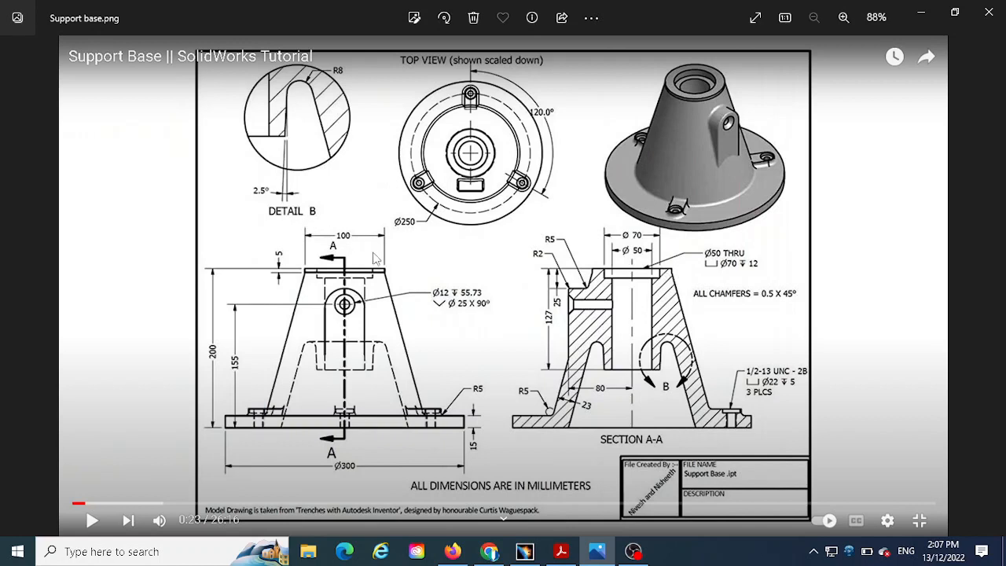
{"action": "left_click", "coordinate": [524, 552]}
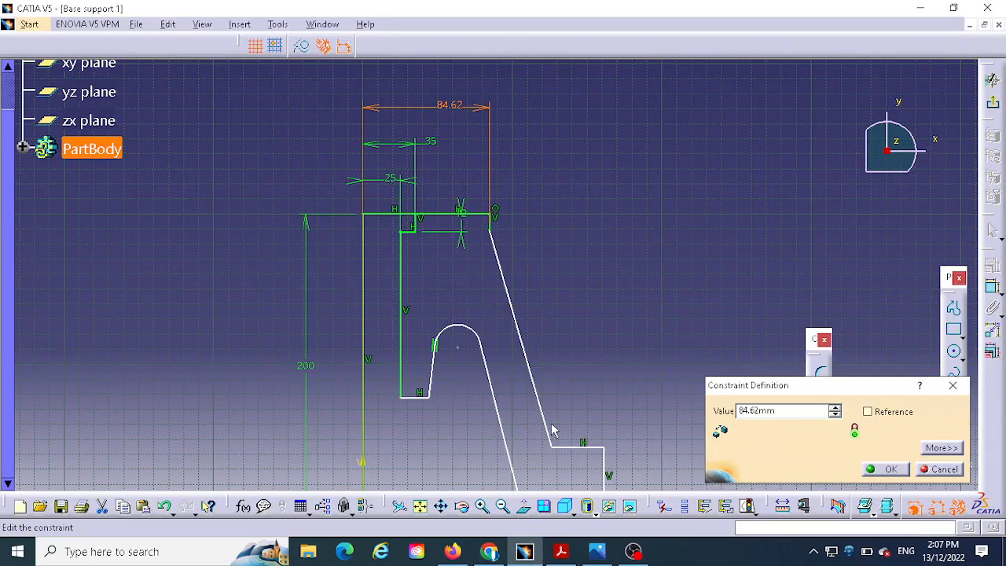
{"action": "double_click", "coordinate": [756, 412]}
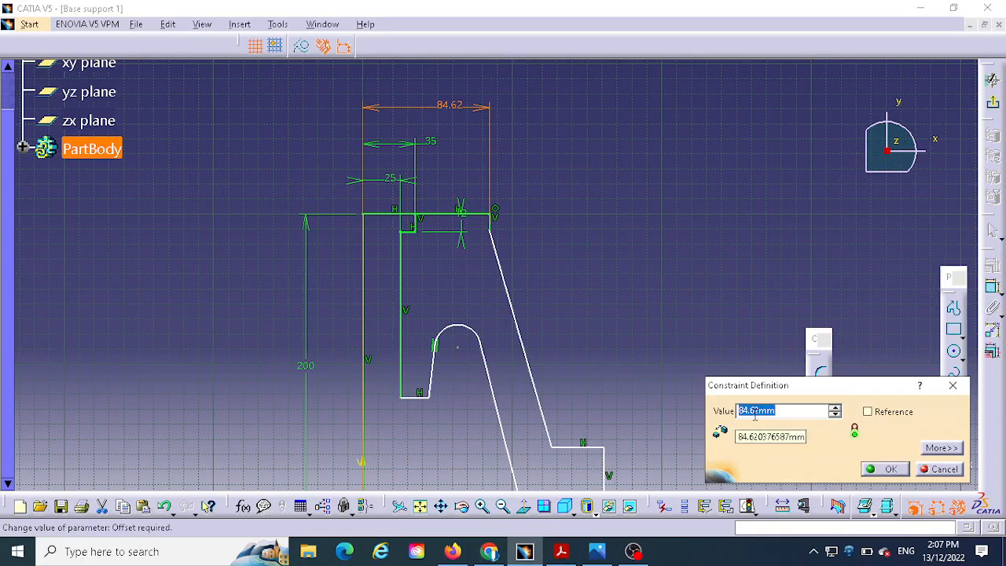
{"action": "type", "text": "50"}
{"action": "key", "text": "Return"}
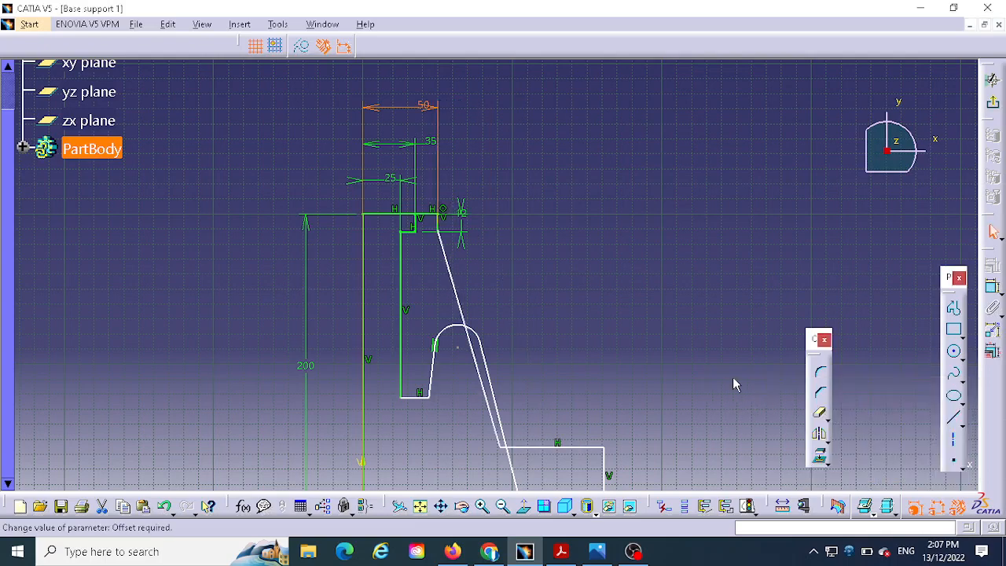
- Reposition the groove's side line and the profile's lower corners so the slanted outer wall clears the rounded groove
{"action": "mouse_move", "coordinate": [647, 262]}
{"action": "middle_mouse_down"}
{"action": "mouse_move", "coordinate": [660, 254]}
{"action": "mouse_move", "coordinate": [669, 155]}
{"action": "middle_mouse_up"}
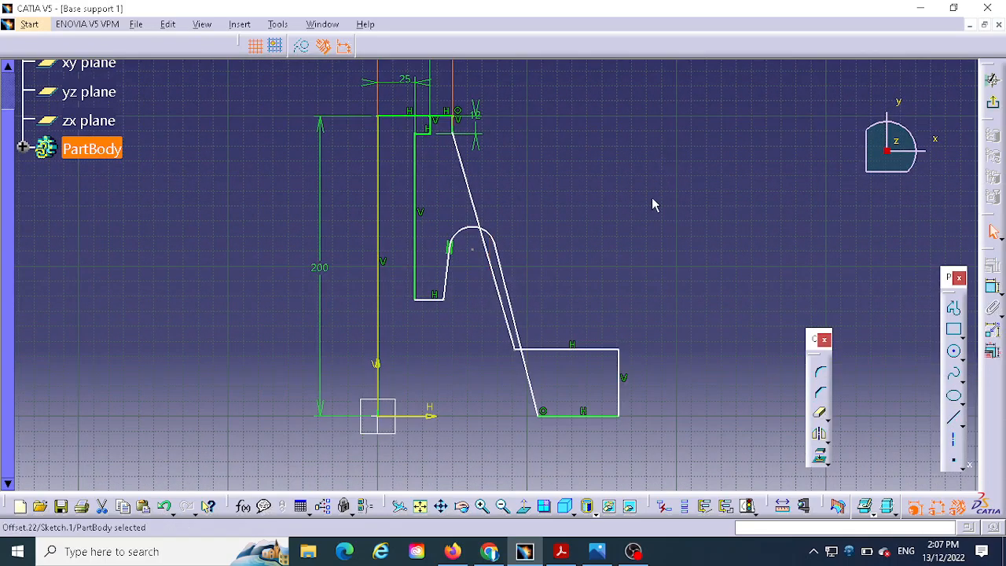
{"action": "left_click_drag", "start_coordinate": [539, 413], "coordinate": [505, 414]}
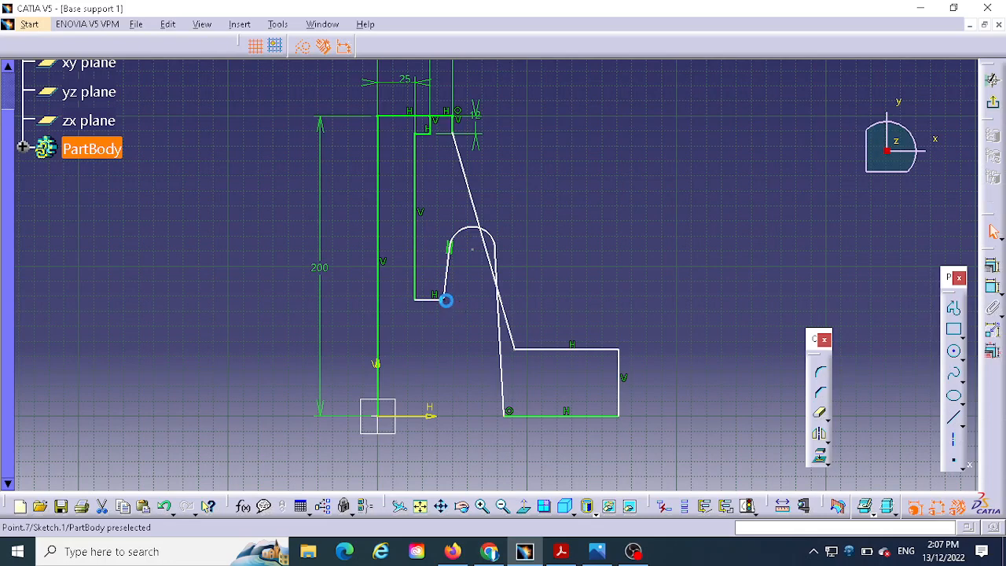
{"action": "left_click_drag", "start_coordinate": [445, 300], "coordinate": [431, 301]}
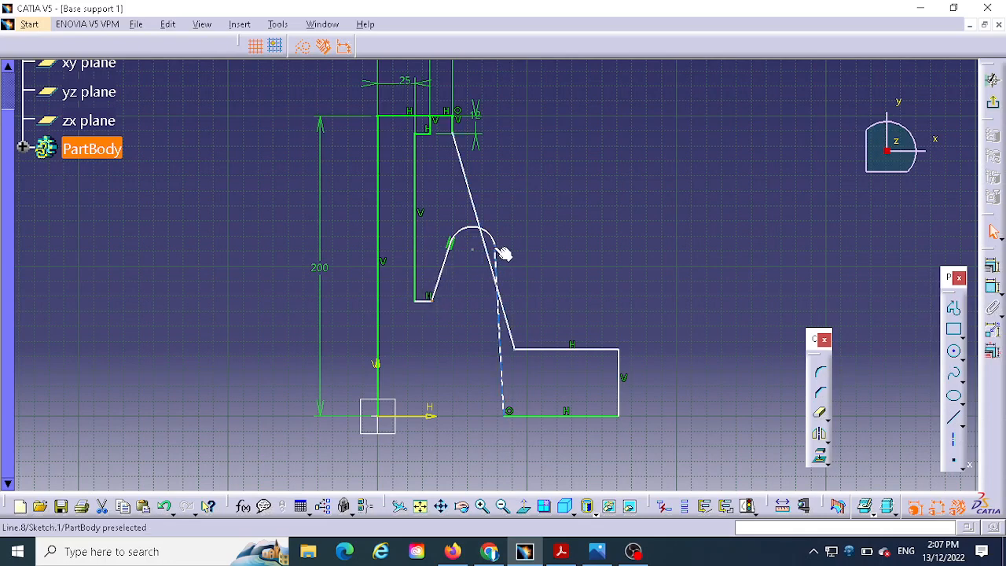
{"action": "left_click_drag", "start_coordinate": [499, 255], "coordinate": [472, 250]}
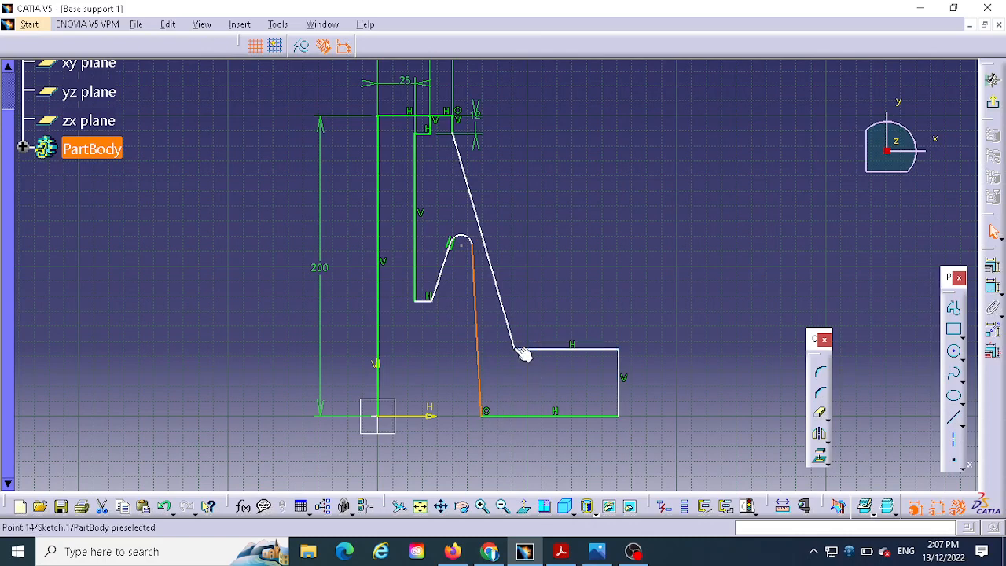
{"action": "left_click_drag", "start_coordinate": [516, 348], "coordinate": [548, 347]}
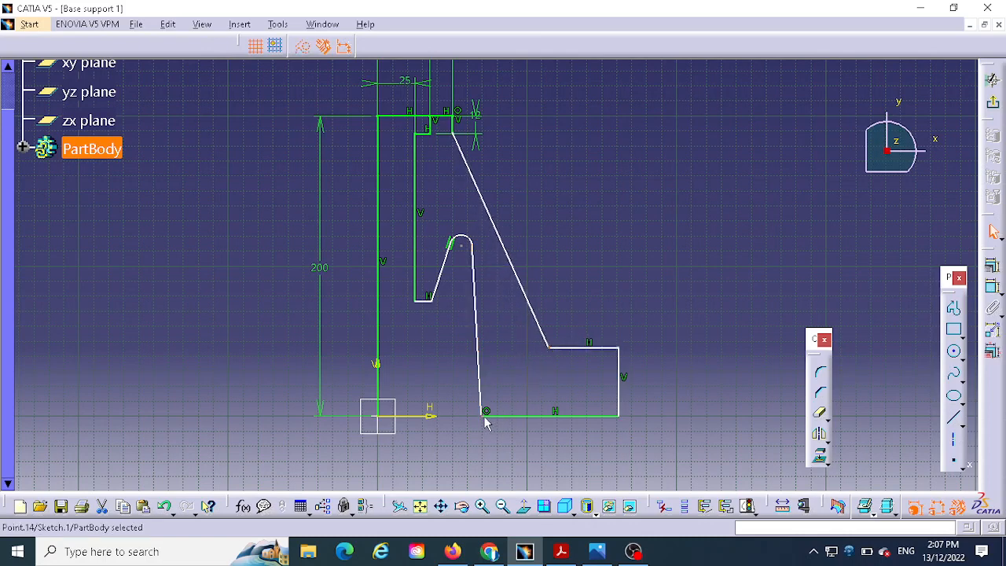
{"action": "left_click_drag", "start_coordinate": [484, 411], "coordinate": [547, 411]}
- Check the depth of the central bore boss in section A-A of the reference drawing
{"action": "middle_click_drag", "start_coordinate": [652, 220], "coordinate": [643, 313]}
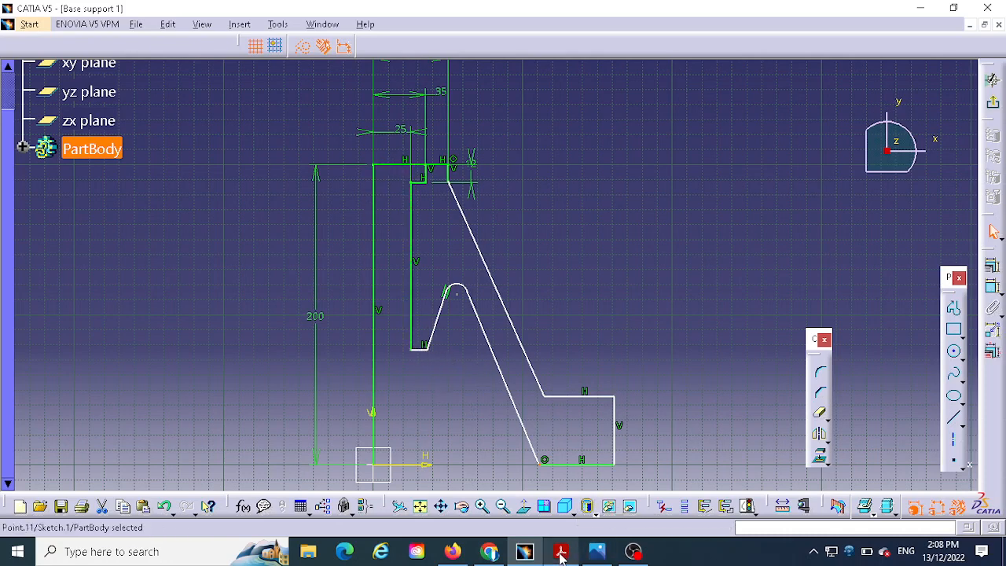
{"action": "left_click", "coordinate": [600, 554]}
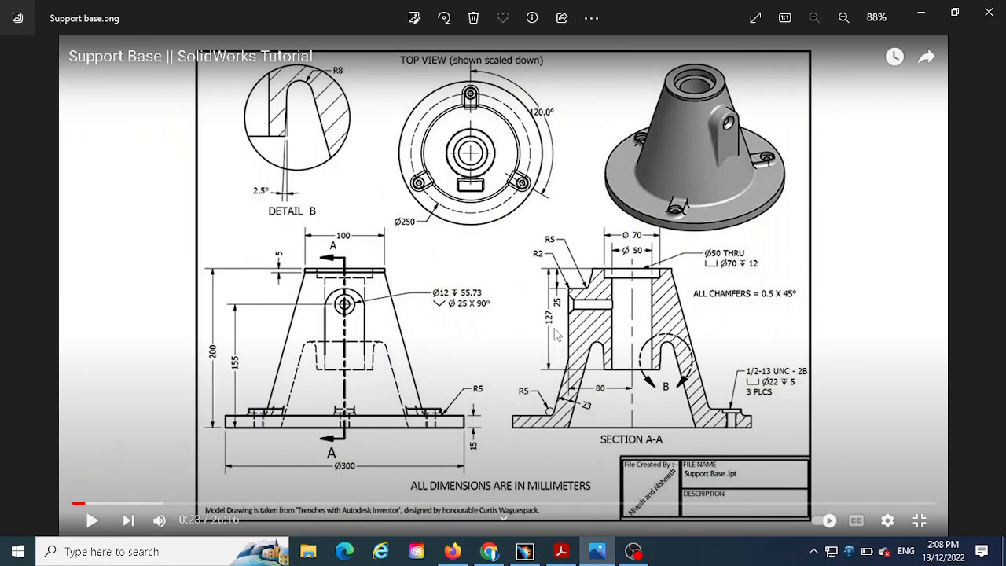
{"action": "left_click", "coordinate": [534, 555]}
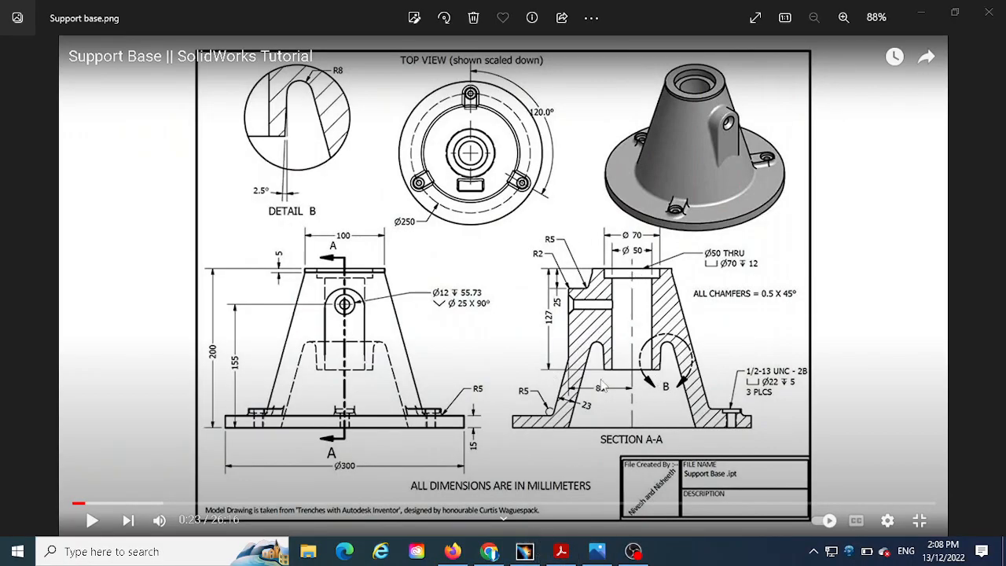
{"action": "left_click", "coordinate": [526, 558]}
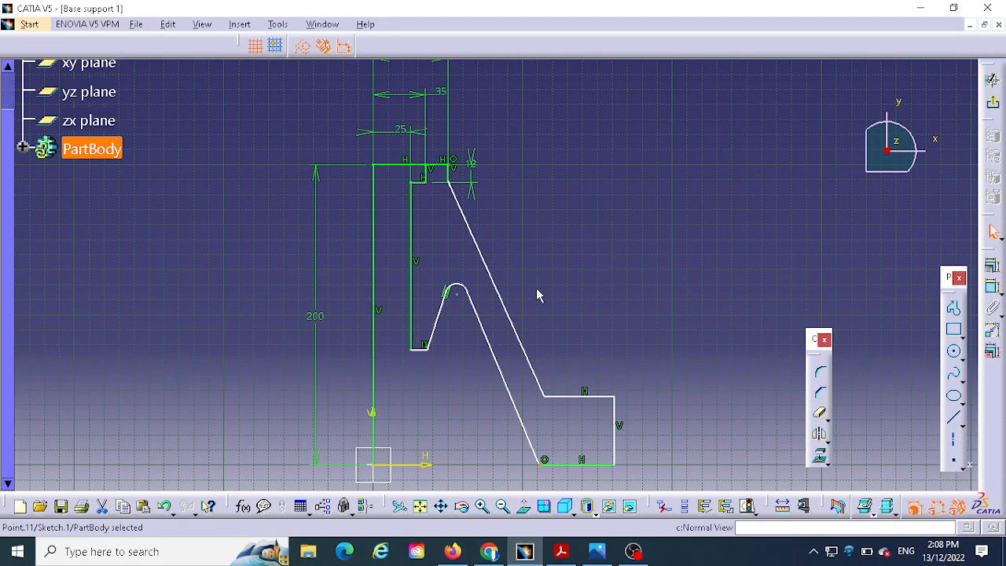
{"action": "left_click", "coordinate": [992, 287]}
{"action": "left_click", "coordinate": [404, 168]}
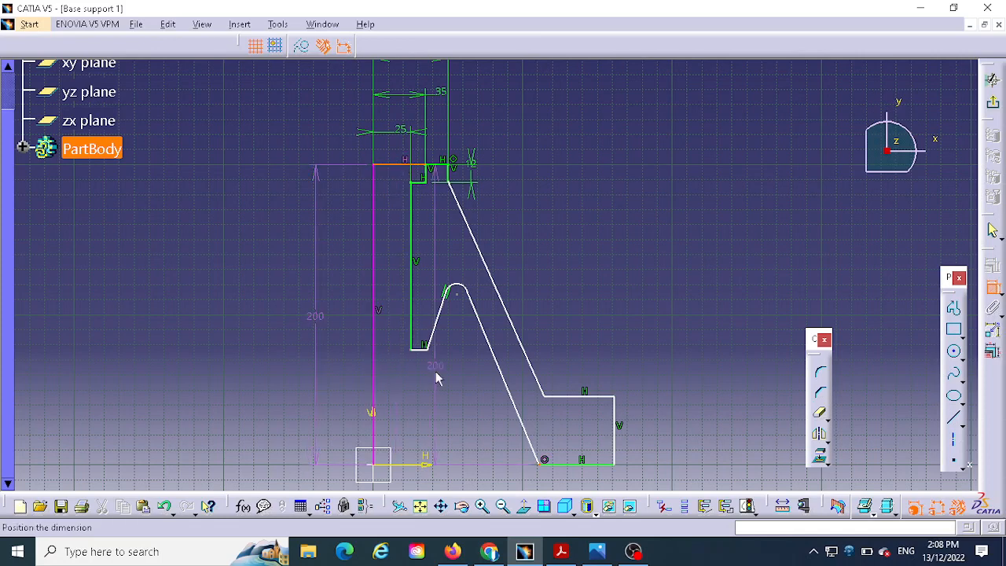
{"action": "left_click", "coordinate": [420, 351]}
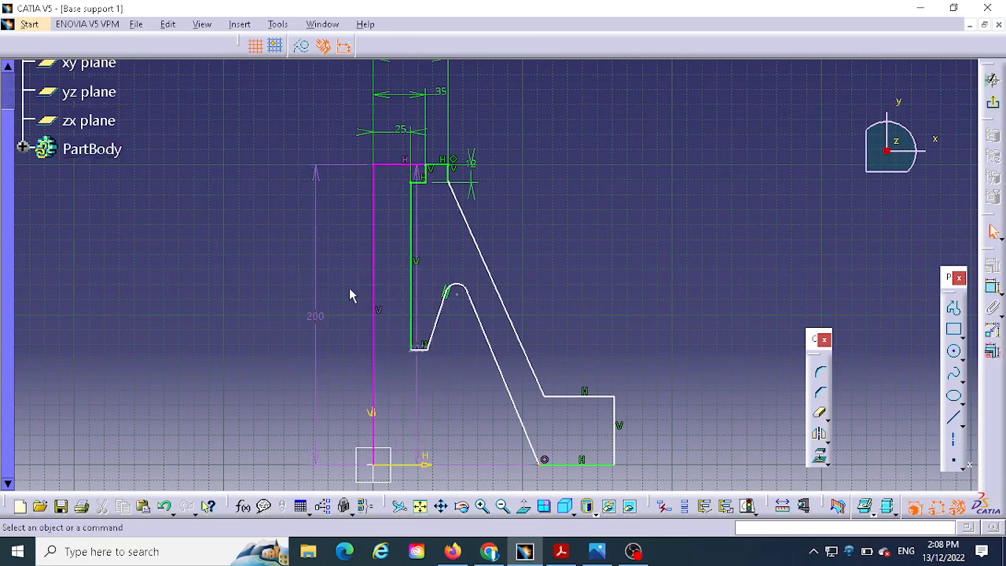
{"action": "left_click", "coordinate": [419, 352]}
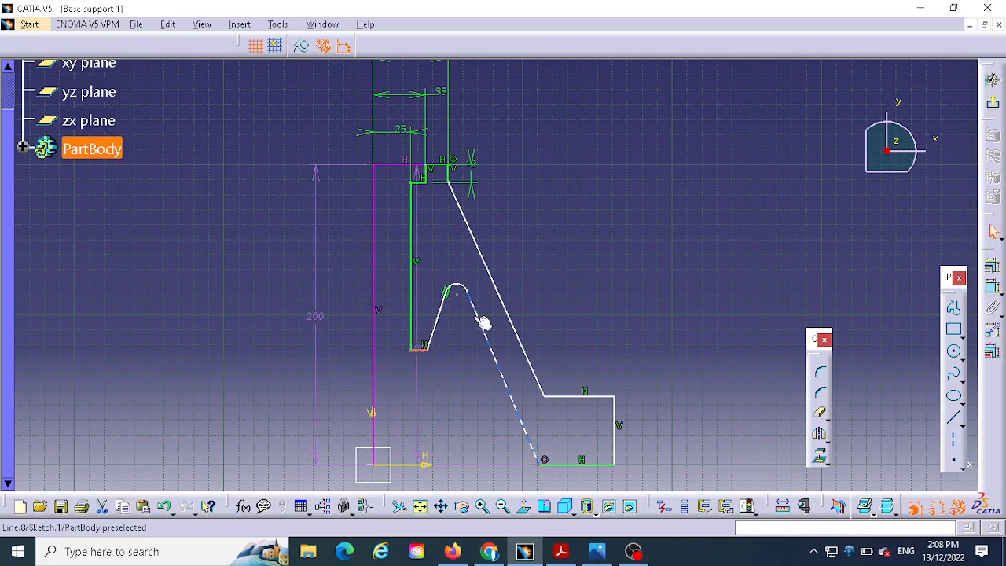
{"action": "left_click", "coordinate": [419, 297]}
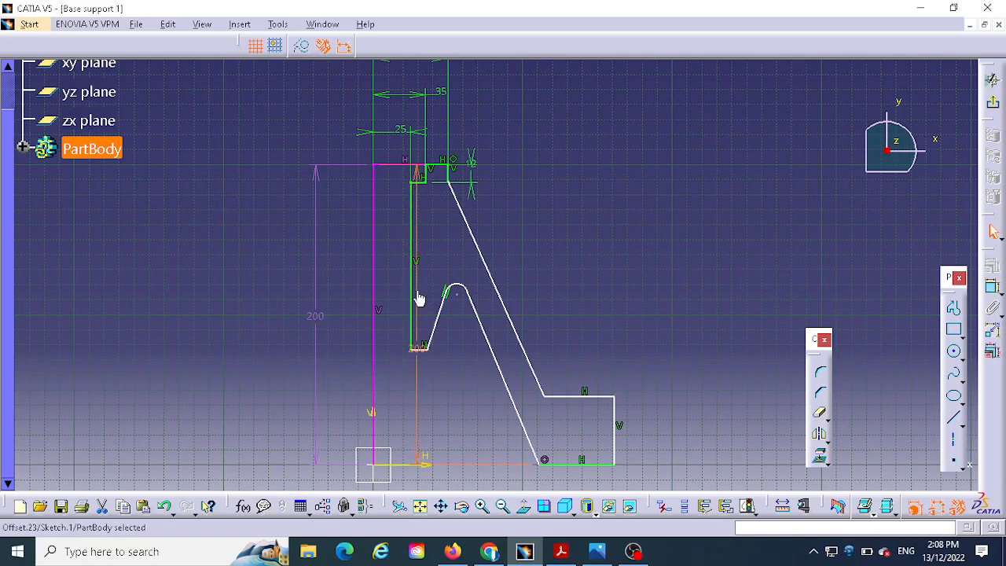
{"action": "key", "text": "Delete"}
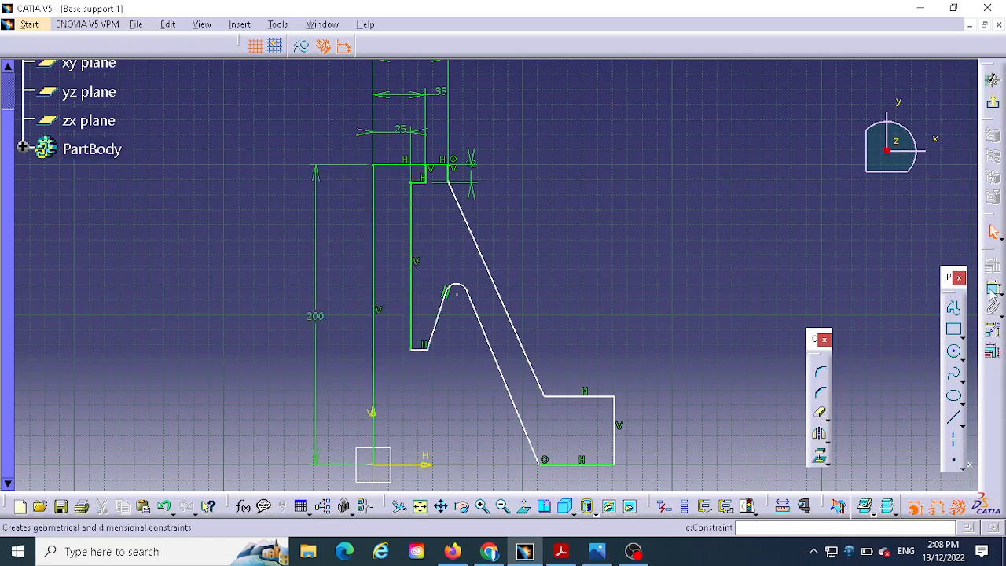
- Dimension the vertical distance from the profile's upper edge to the short horizontal edge ending the bore wall and set it to 127 mm
{"action": "left_click", "coordinate": [992, 289]}
{"action": "left_click", "coordinate": [423, 350]}
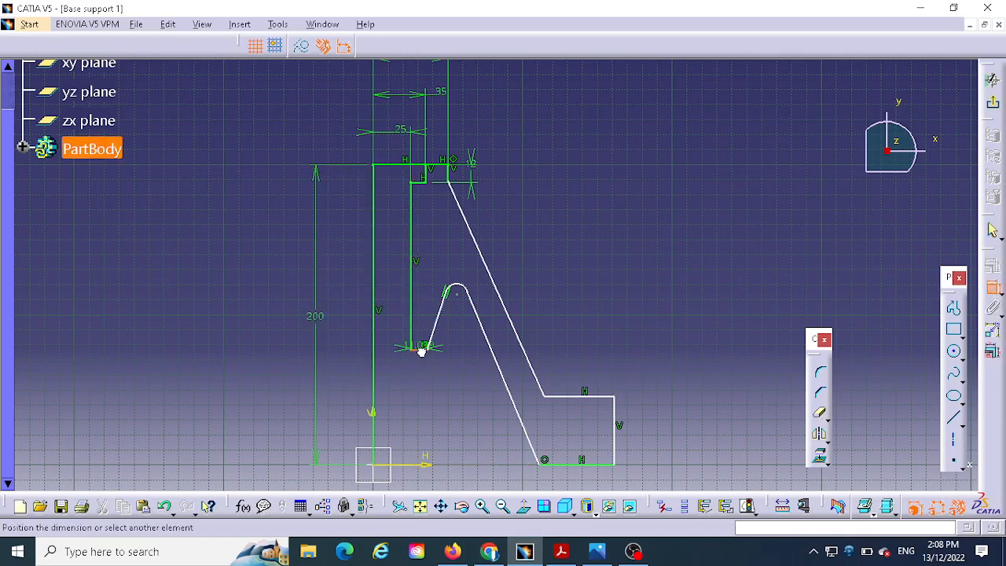
{"action": "left_click", "coordinate": [406, 165]}
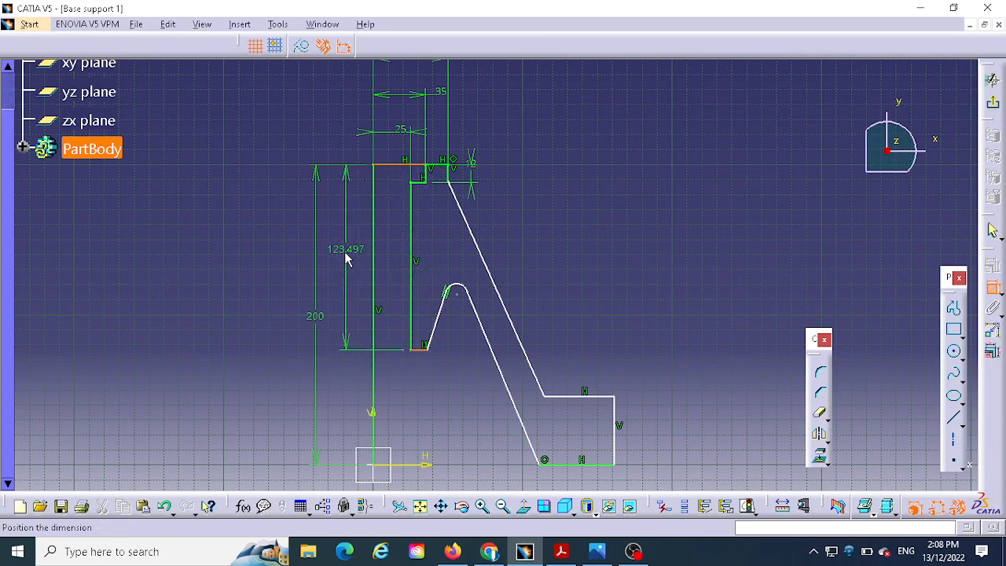
{"action": "left_click", "coordinate": [348, 250]}
{"action": "double_click", "coordinate": [350, 250]}
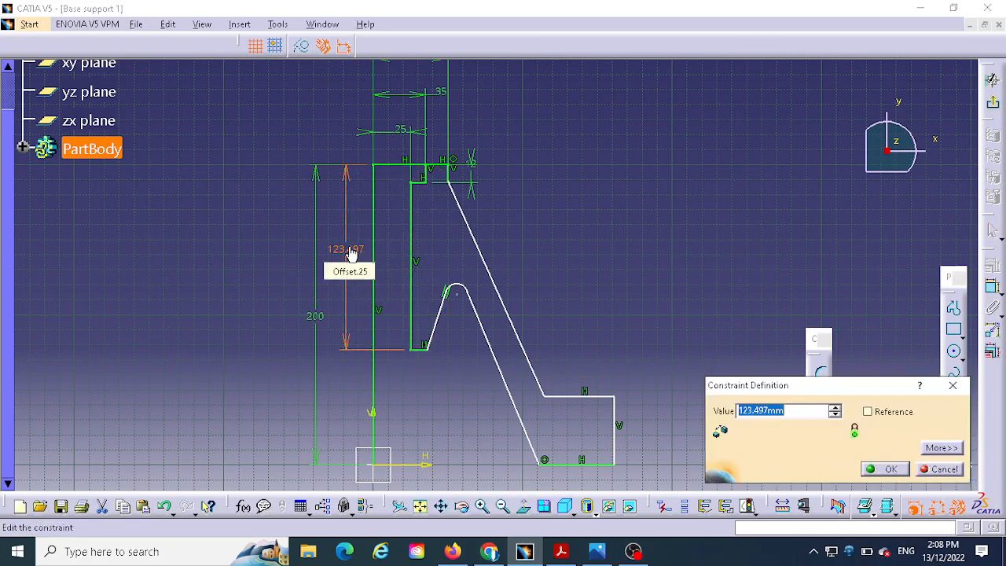
{"action": "type", "text": "127"}
{"action": "key", "text": "Return"}
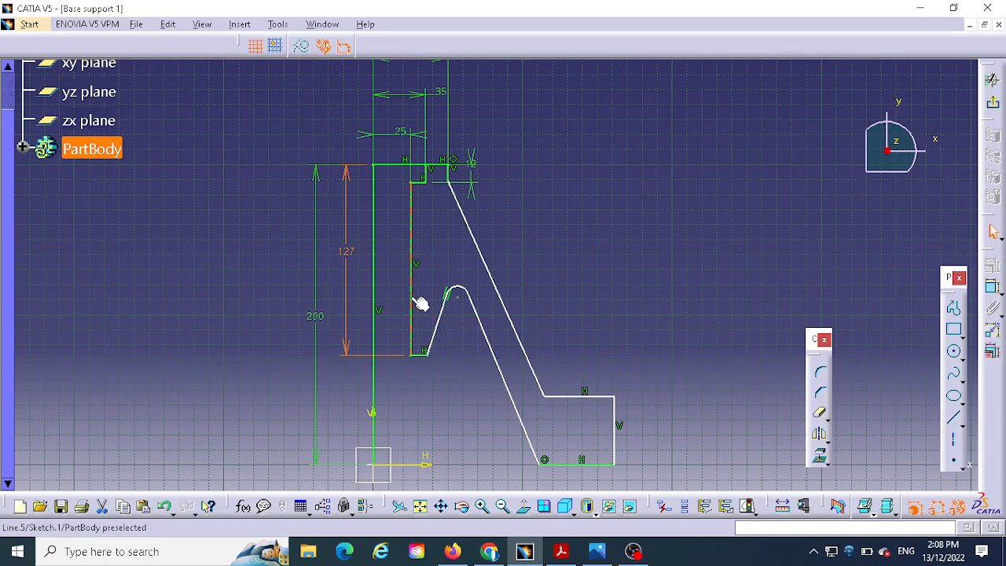
- Examine section A-A and Detail B in the reference drawing for the groove's wall angle and radius
{"action": "left_click", "coordinate": [596, 549]}
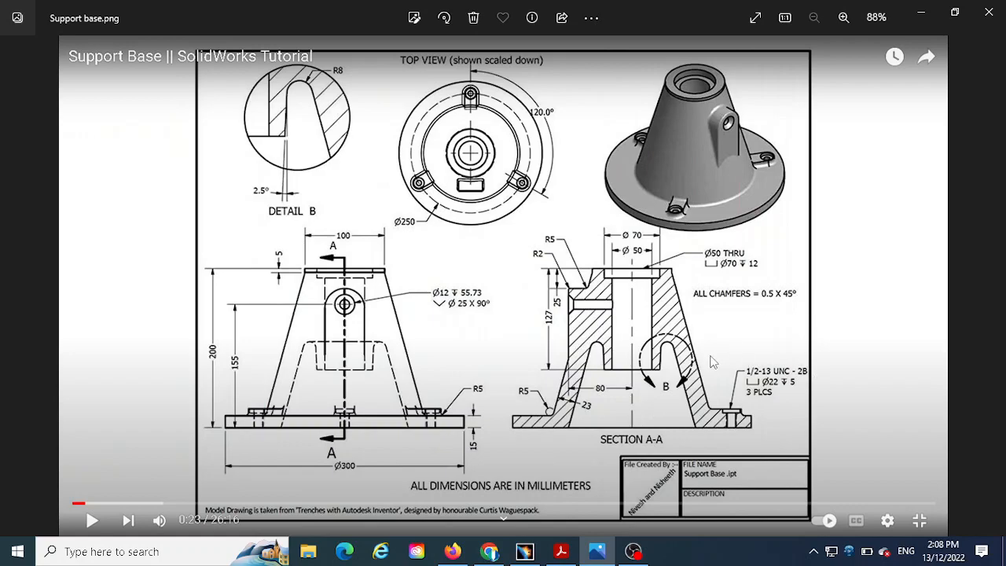
{"action": "scroll", "coordinate": [712, 362], "scroll_direction": "up", "scroll_amount": 4}
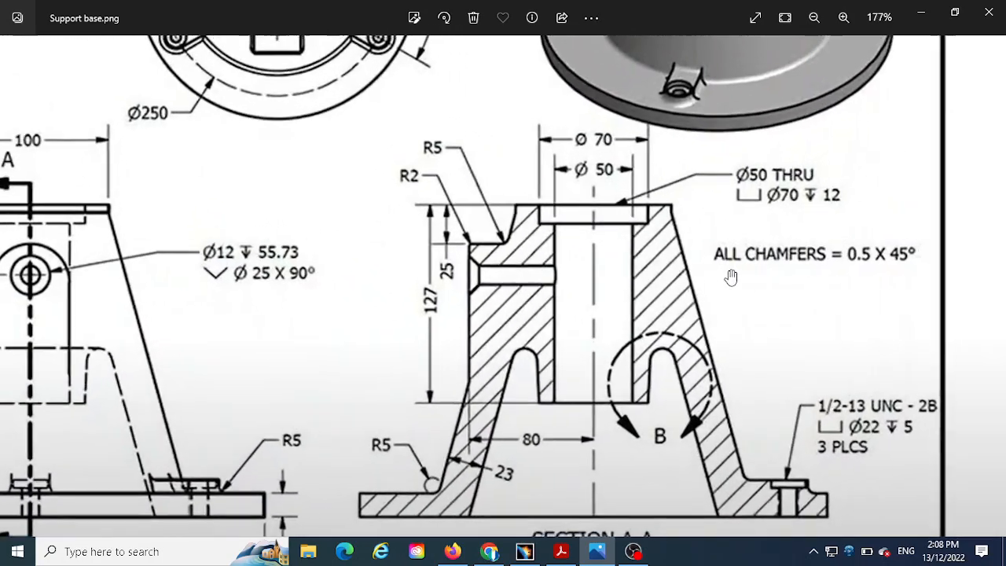
{"action": "scroll", "coordinate": [731, 277], "scroll_direction": "up", "scroll_amount": 1}
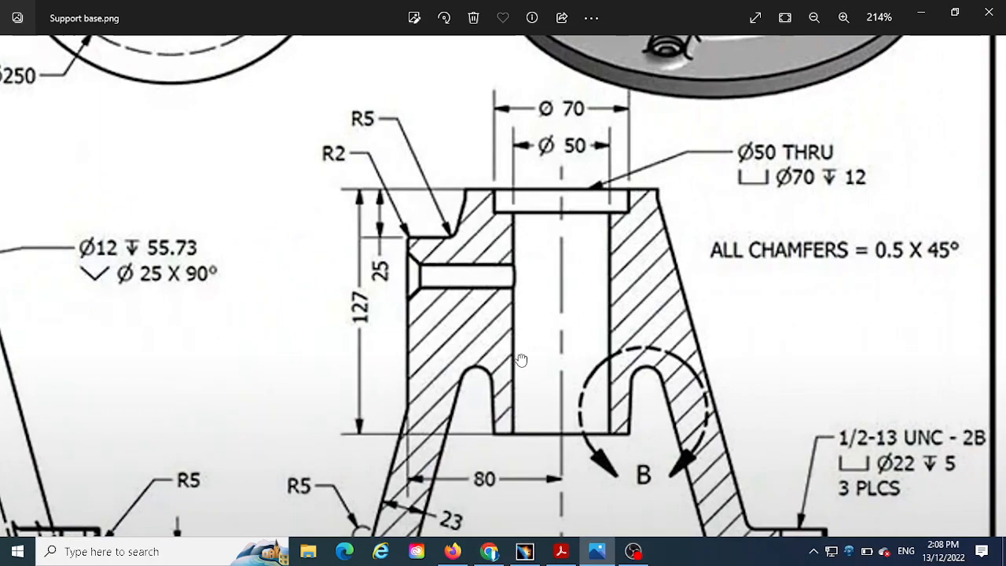
{"action": "left_click_drag", "start_coordinate": [521, 360], "coordinate": [674, 254]}
{"action": "left_click_drag", "start_coordinate": [307, 244], "coordinate": [510, 411]}
{"action": "left_click_drag", "start_coordinate": [365, 212], "coordinate": [377, 252]}
{"action": "mouse_move", "coordinate": [188, 59]}
{"action": "left_mouse_down"}
{"action": "mouse_move", "coordinate": [275, 182]}
{"action": "mouse_move", "coordinate": [314, 262]}
{"action": "left_mouse_up"}
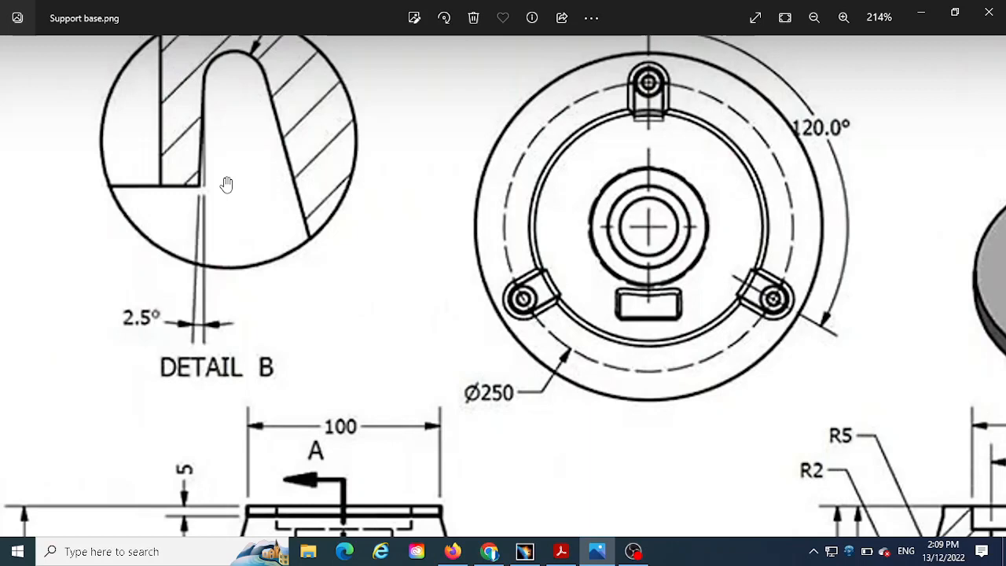
{"action": "left_click", "coordinate": [526, 553]}
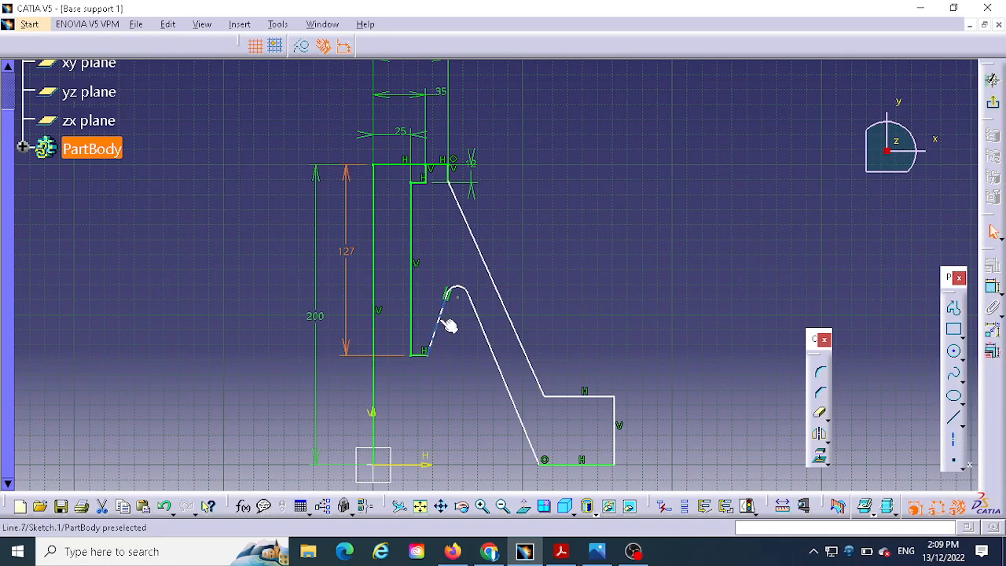
- Dimension the angle between the vertical bore wall and the groove's inner side line and set it to 2.5 degrees
{"action": "left_click", "coordinate": [993, 289]}
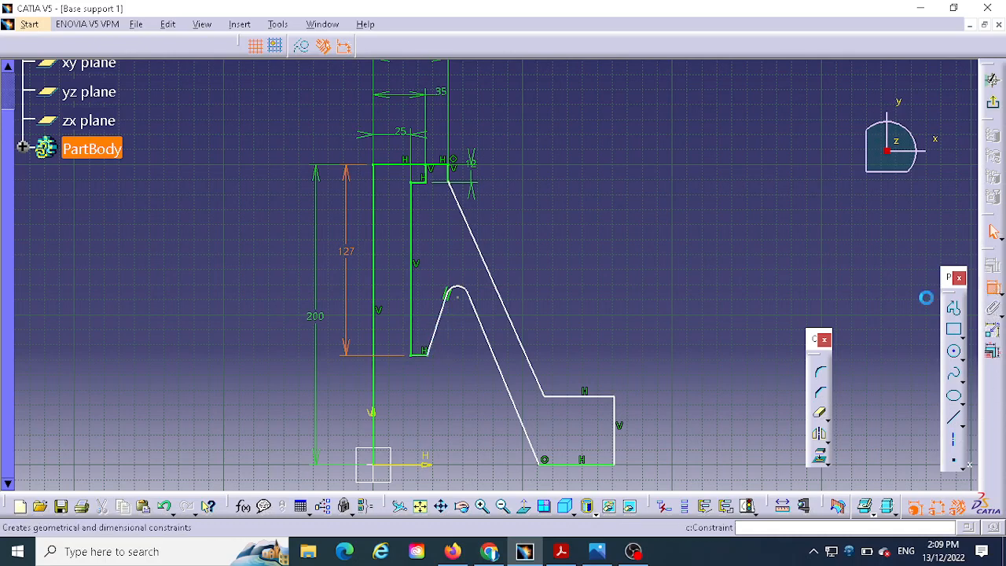
{"action": "left_click", "coordinate": [409, 315]}
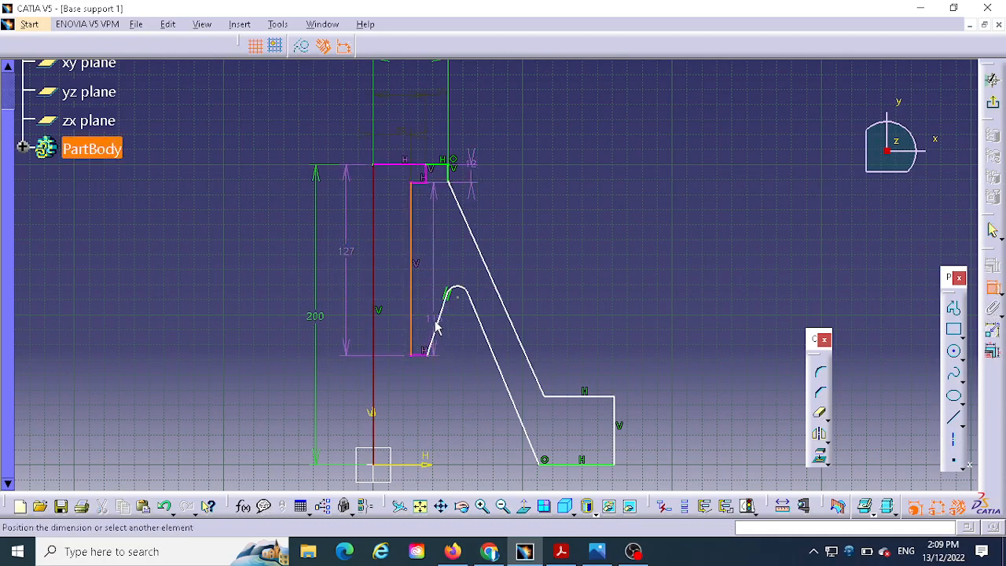
{"action": "left_click", "coordinate": [439, 319]}
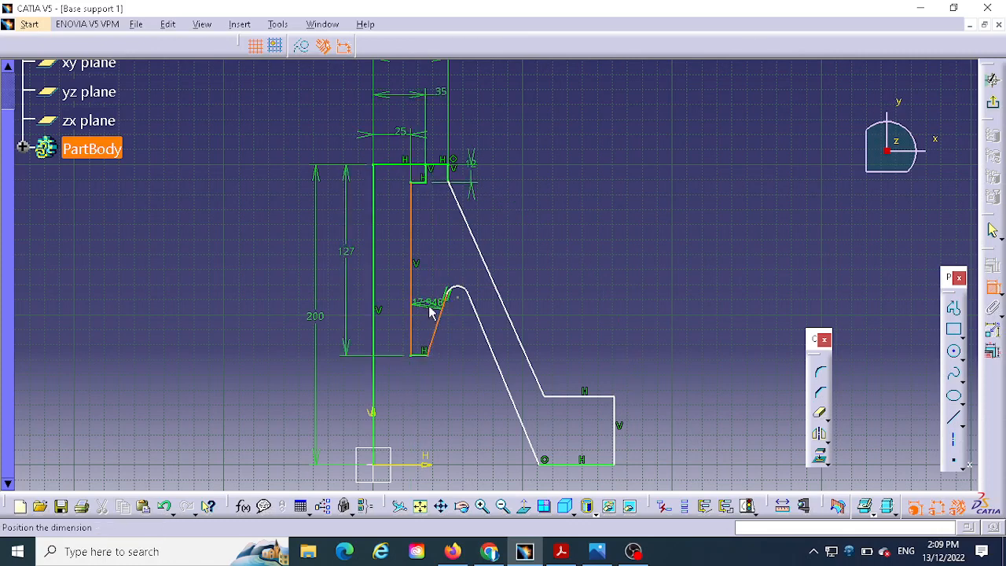
{"action": "left_click", "coordinate": [429, 312]}
{"action": "double_click", "coordinate": [431, 306]}
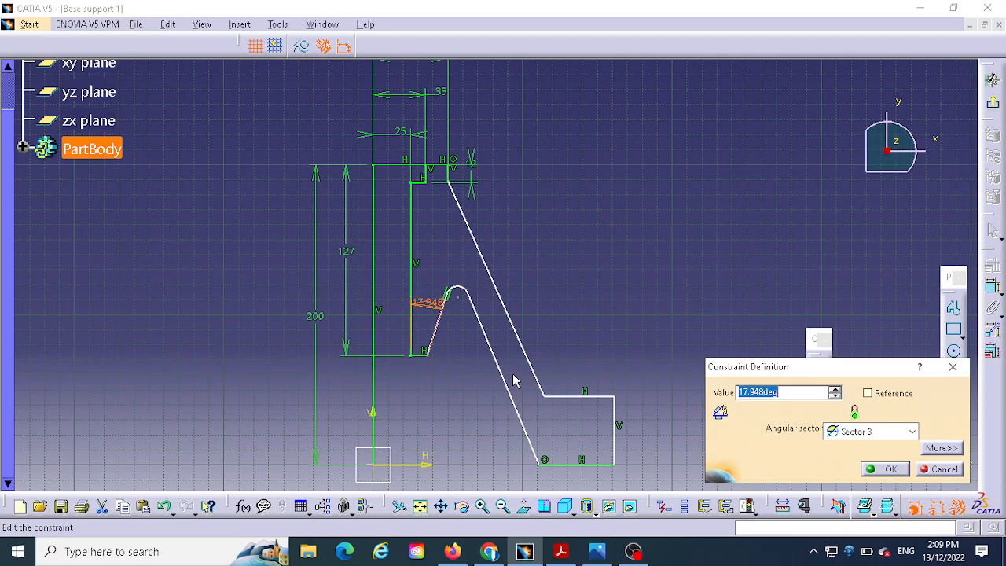
{"action": "type", "text": "2.5"}
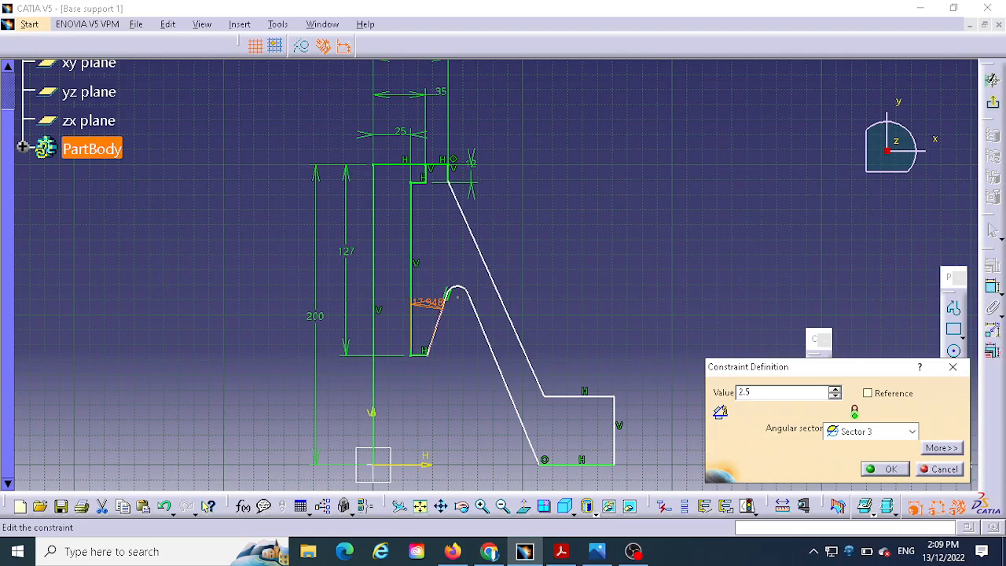
{"action": "key", "text": "Return"}
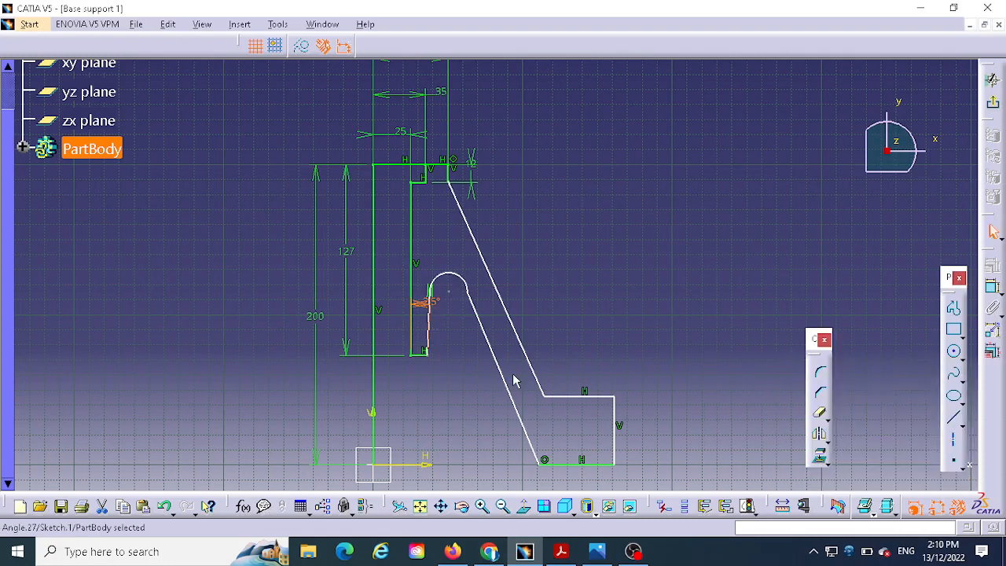
- Try an angle of 92.5 degrees between the bore wall and the groove's inner side line
{"action": "double_click", "coordinate": [424, 302]}
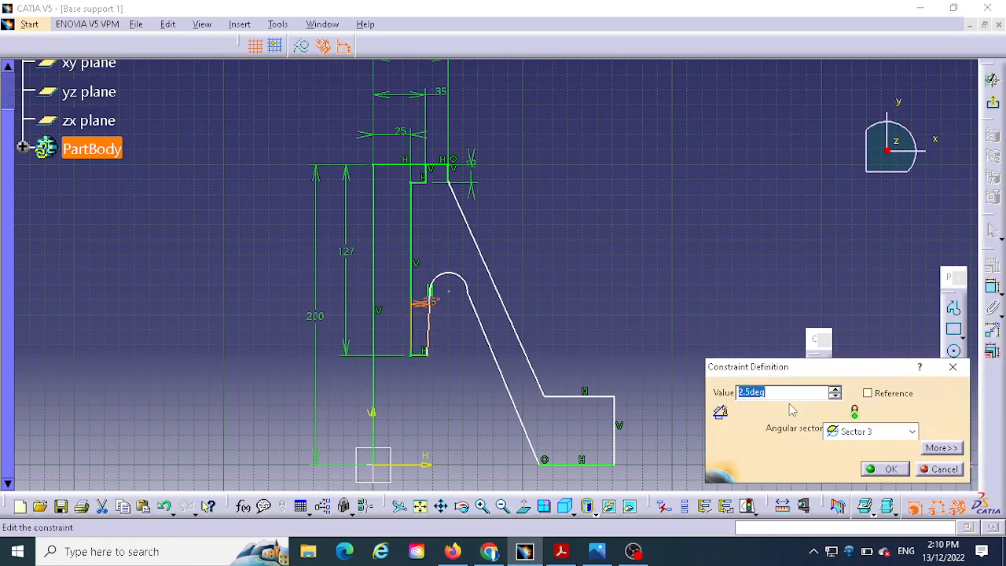
{"action": "type", "text": "92.5"}
{"action": "key", "text": "Return"}
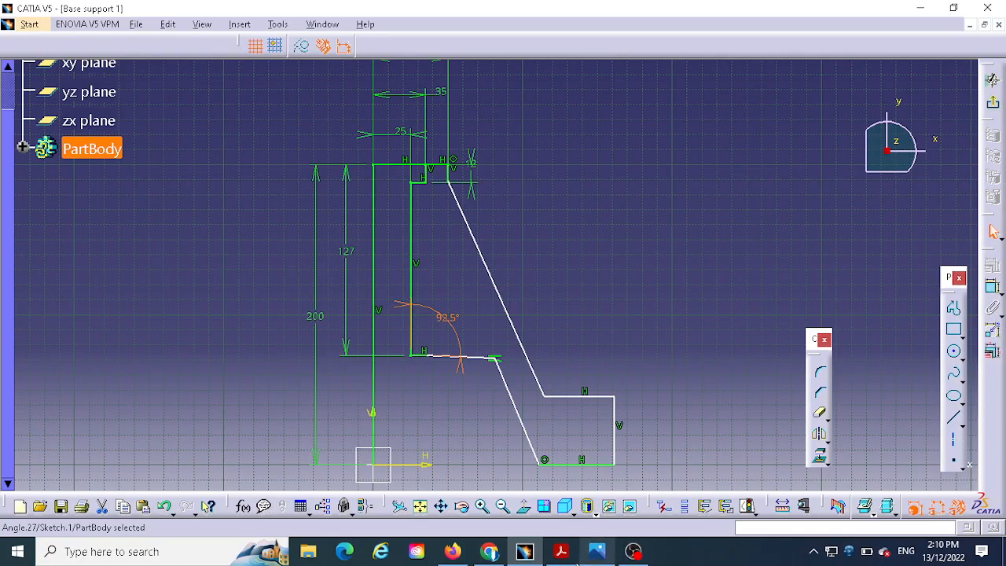
- Check the groove wall angle in Detail B of the reference drawing and set the angle dimension back to 2.5 degrees
{"action": "left_click", "coordinate": [598, 552]}
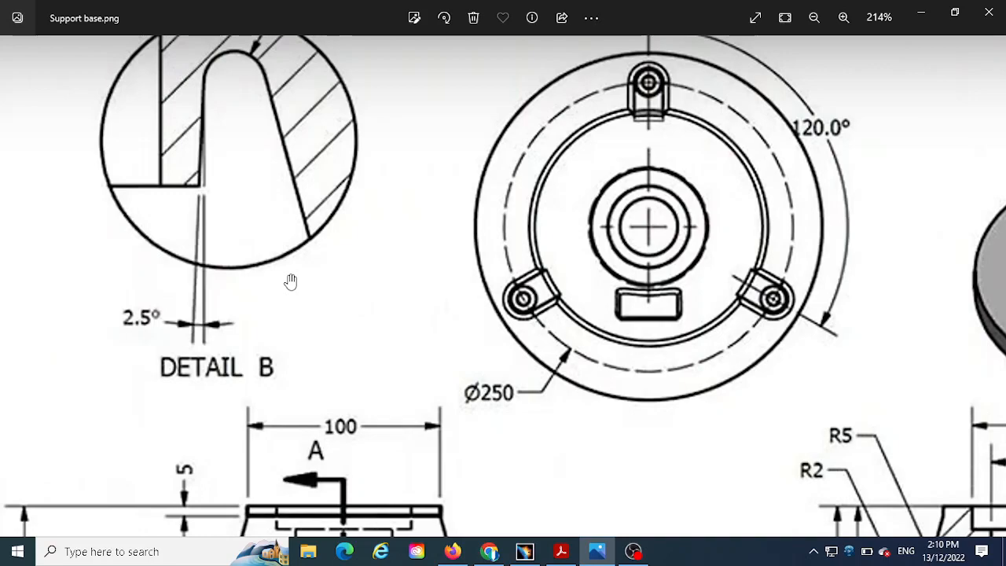
{"action": "left_click", "coordinate": [525, 551]}
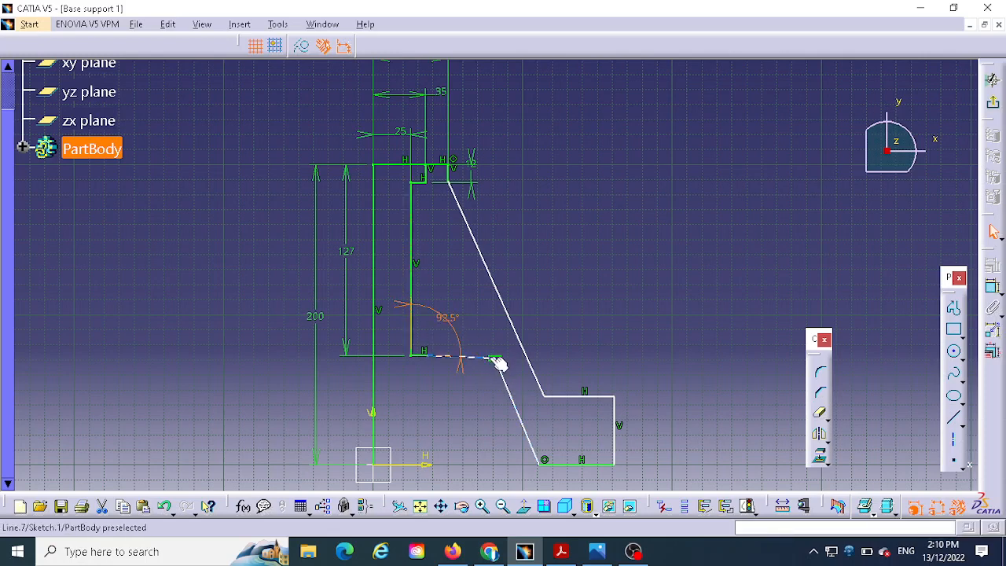
{"action": "double_click", "coordinate": [459, 319]}
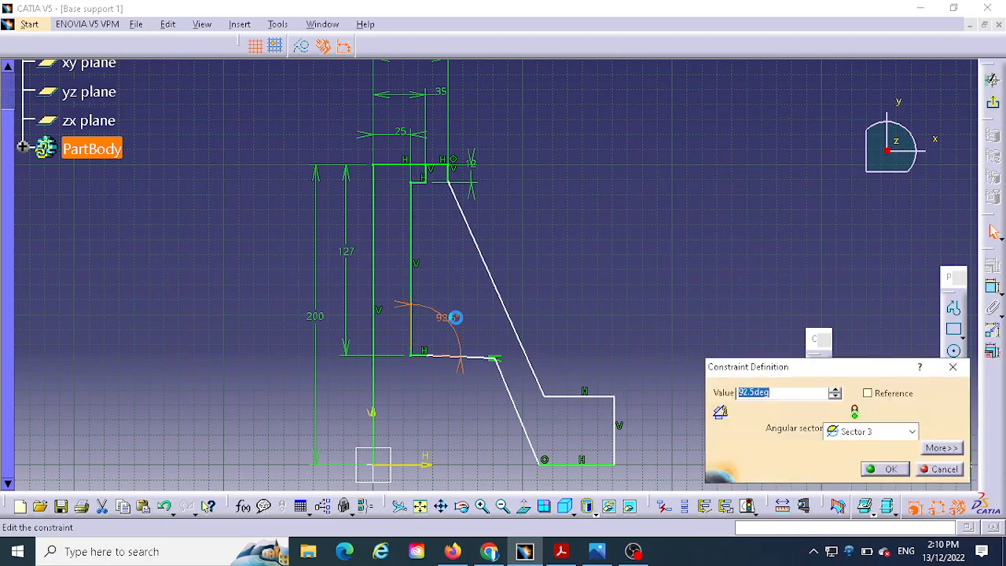
{"action": "type", "text": "2.5"}
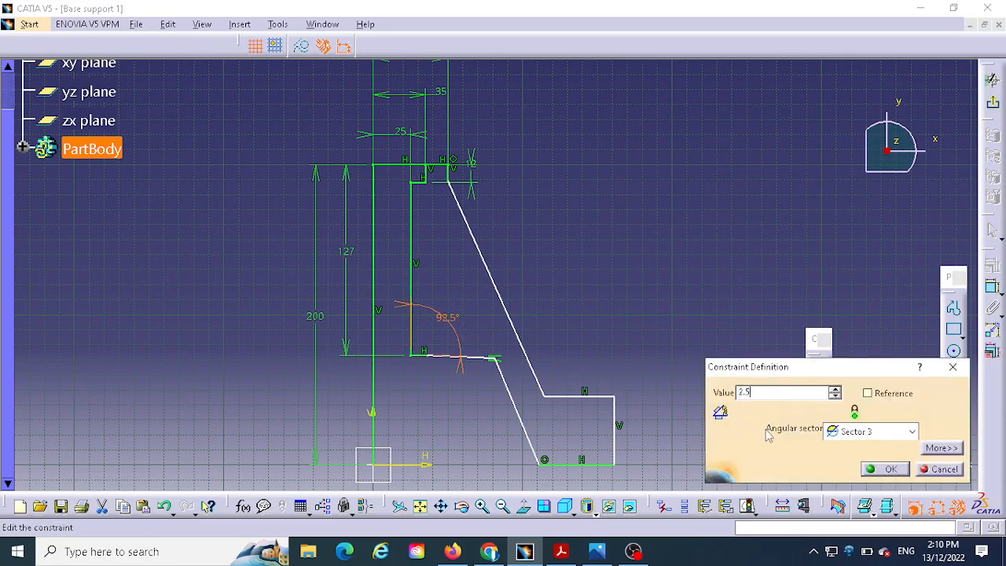
{"action": "key", "text": "Return"}
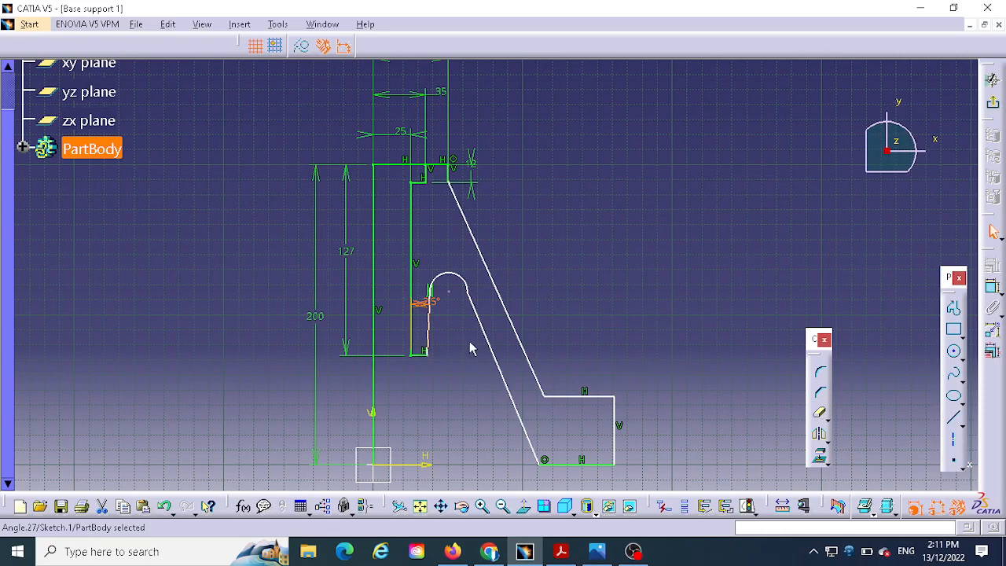
- Apply a tangency constraint between the groove's arc and the slanted inner wall line
{"action": "left_click", "coordinate": [445, 301]}
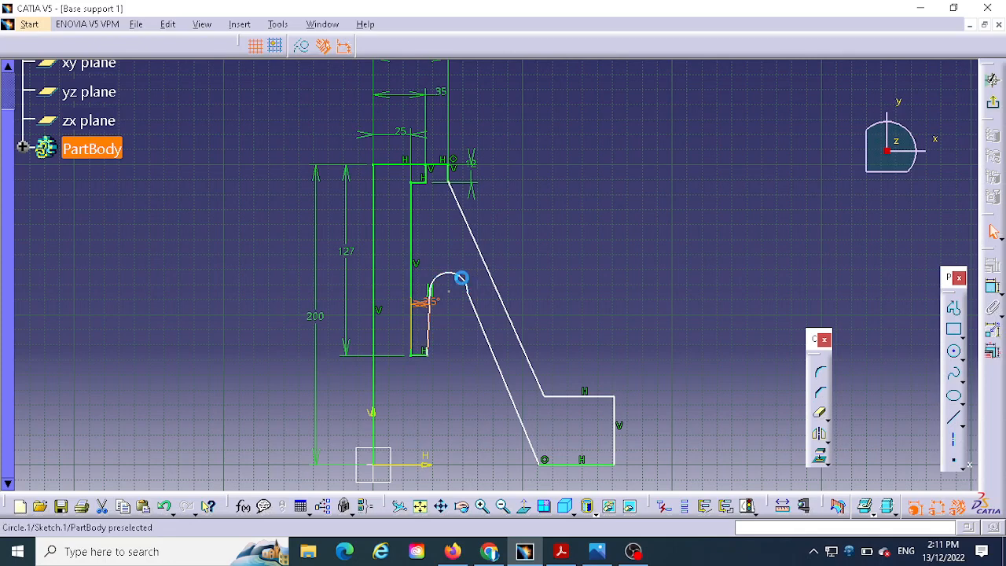
{"action": "left_click", "coordinate": [470, 283]}
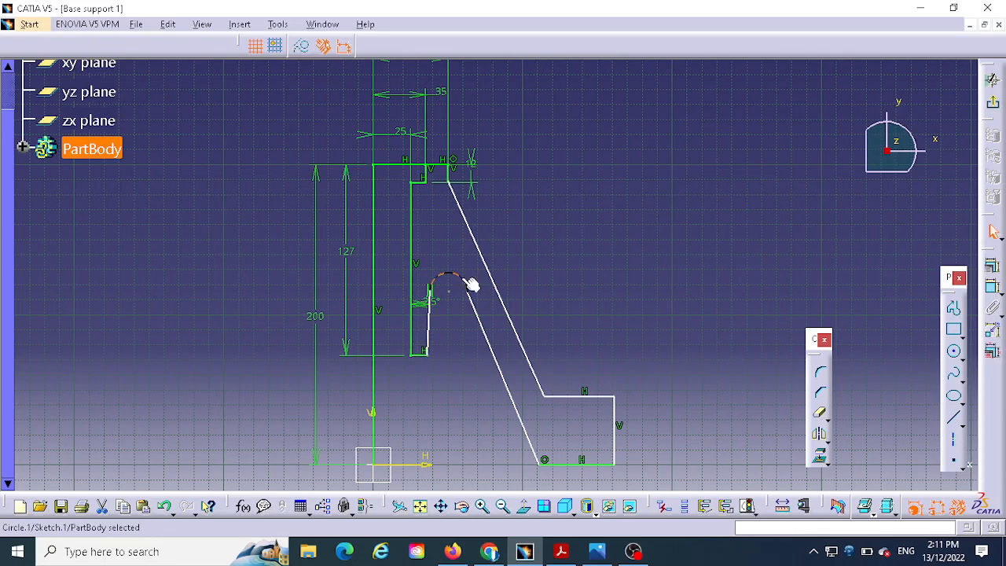
{"action": "left_click", "coordinate": [477, 318], "text": "ctrl"}
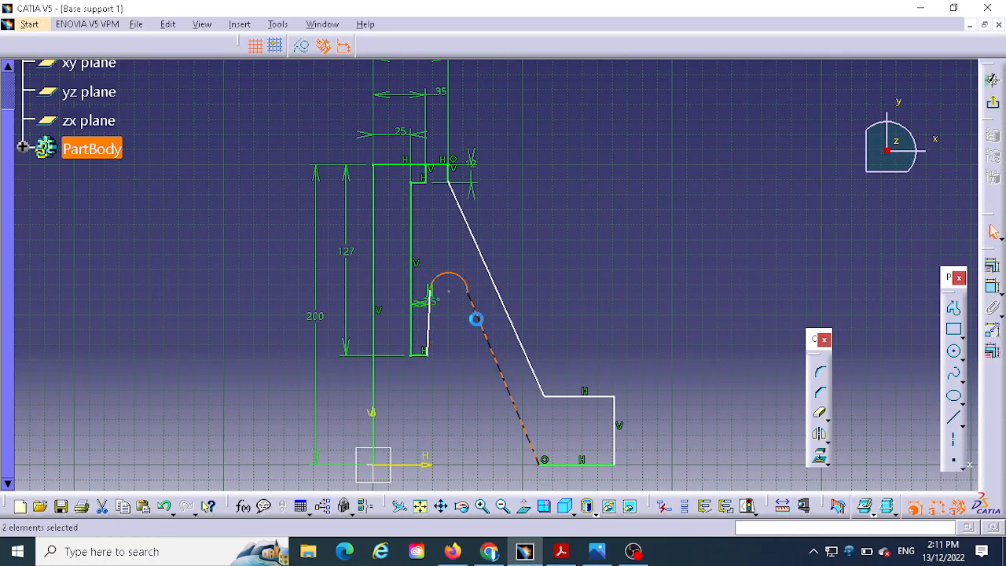
{"action": "left_click", "coordinate": [989, 267]}
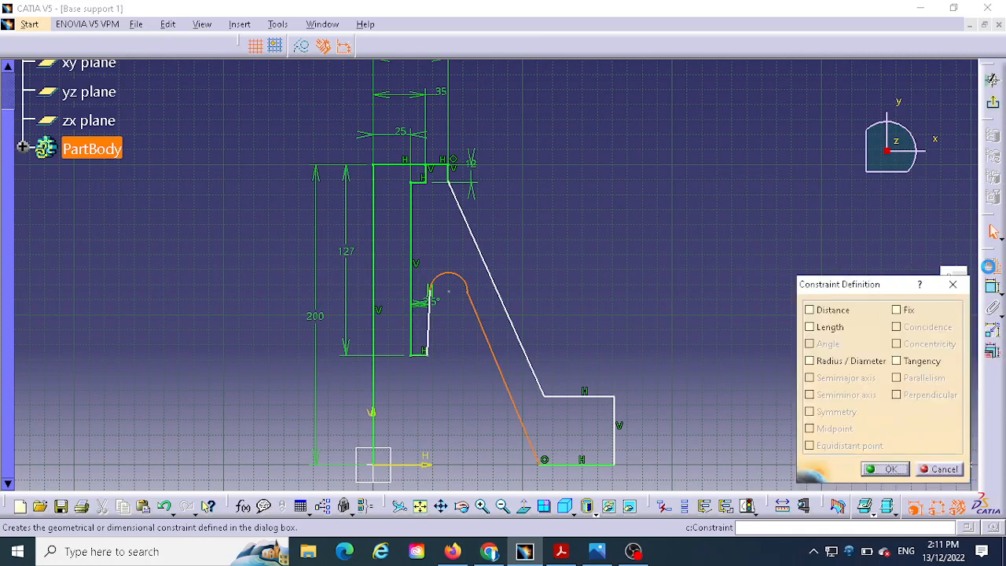
{"action": "left_click", "coordinate": [897, 361]}
{"action": "left_click", "coordinate": [888, 469]}
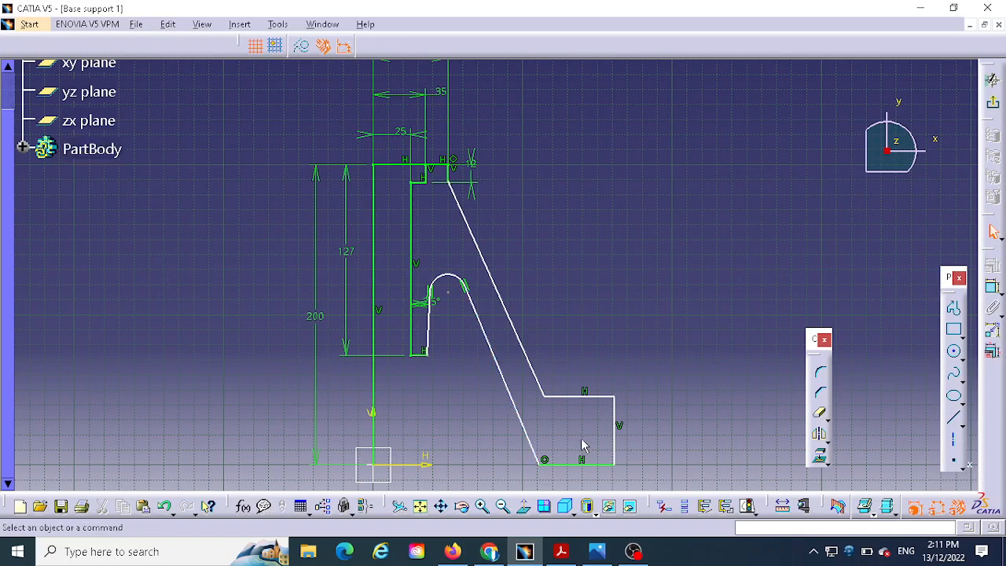
- Dimension the groove arc's radius and set it to 8 mm, consulting Detail B in the reference drawing for the value
{"action": "left_click", "coordinate": [994, 290]}
{"action": "left_click", "coordinate": [448, 279]}
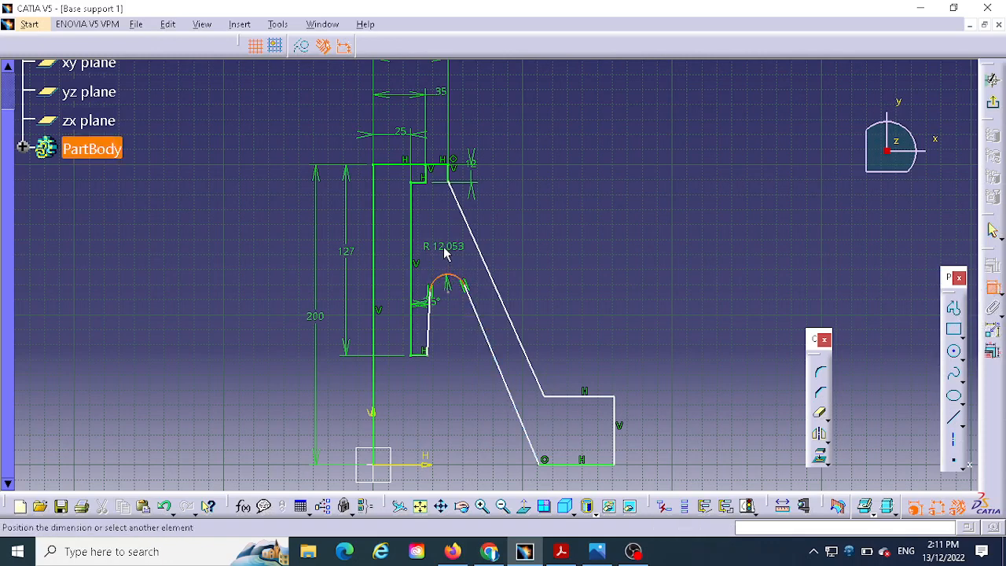
{"action": "left_click", "coordinate": [445, 250]}
{"action": "double_click", "coordinate": [450, 243]}
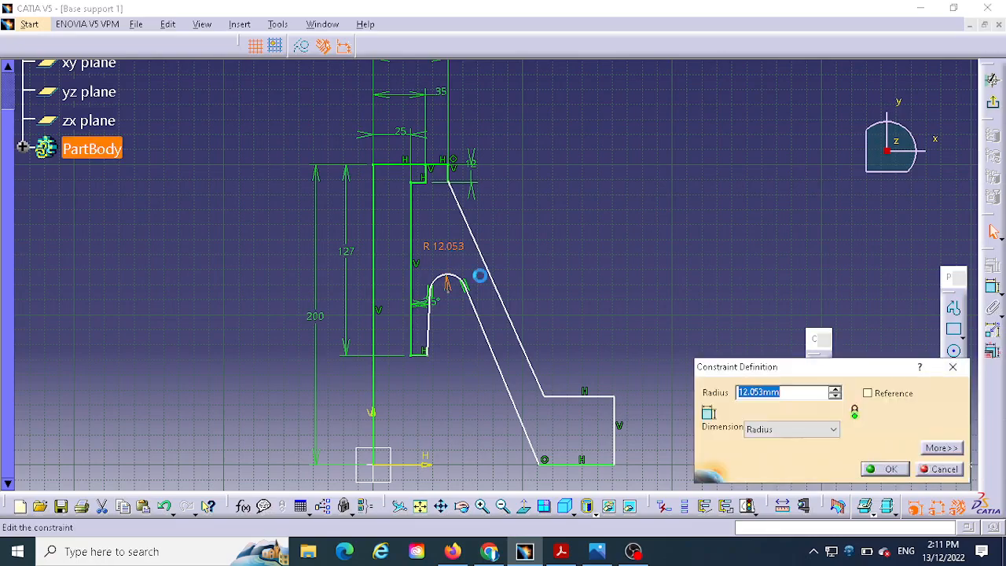
{"action": "left_click", "coordinate": [596, 553]}
{"action": "scroll", "coordinate": [570, 427], "scroll_direction": "up", "scroll_amount": 1}
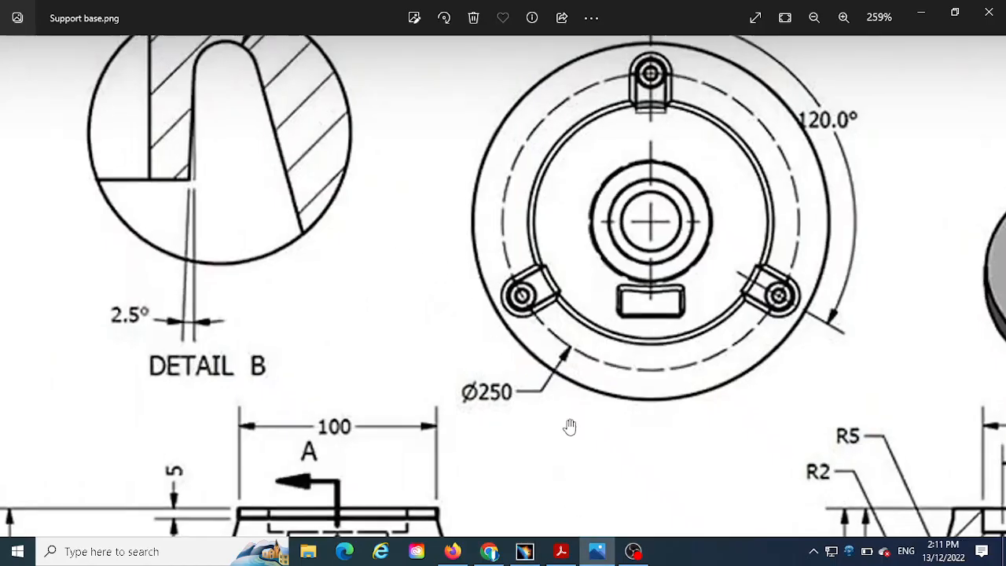
{"action": "scroll", "coordinate": [570, 427], "scroll_direction": "down", "scroll_amount": 3}
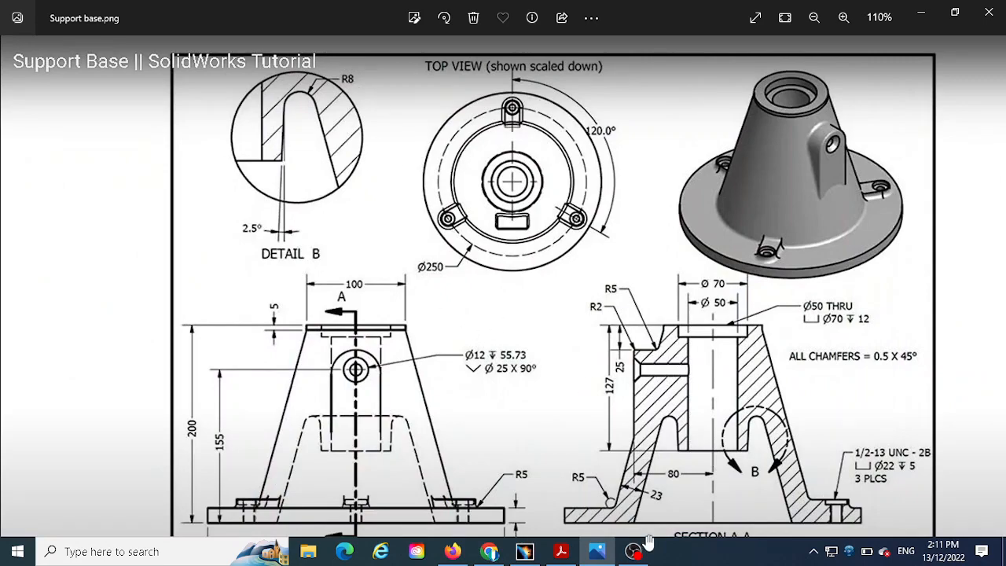
{"action": "left_click", "coordinate": [524, 551]}
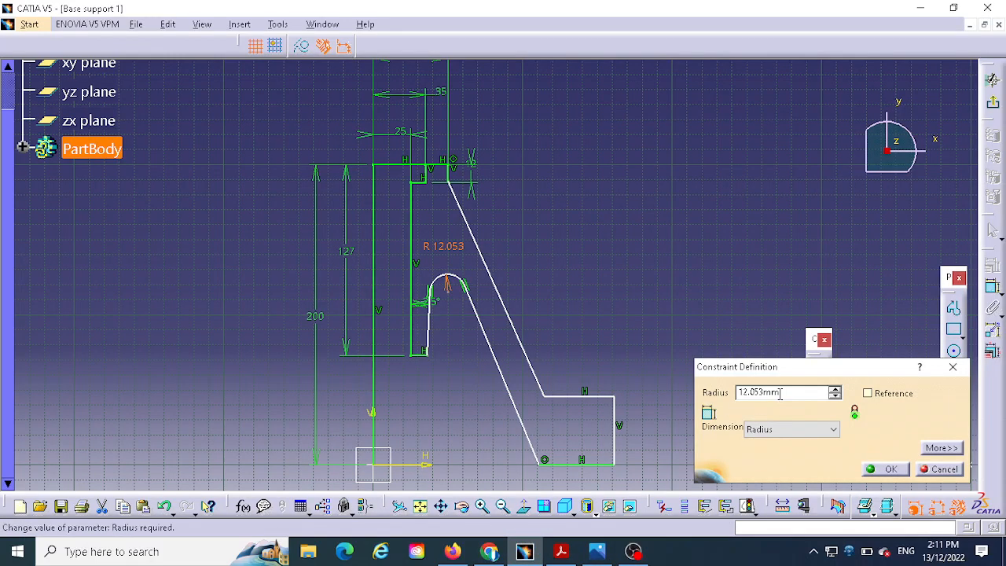
{"action": "left_click_drag", "start_coordinate": [781, 393], "coordinate": [730, 393]}
{"action": "type", "text": "8"}
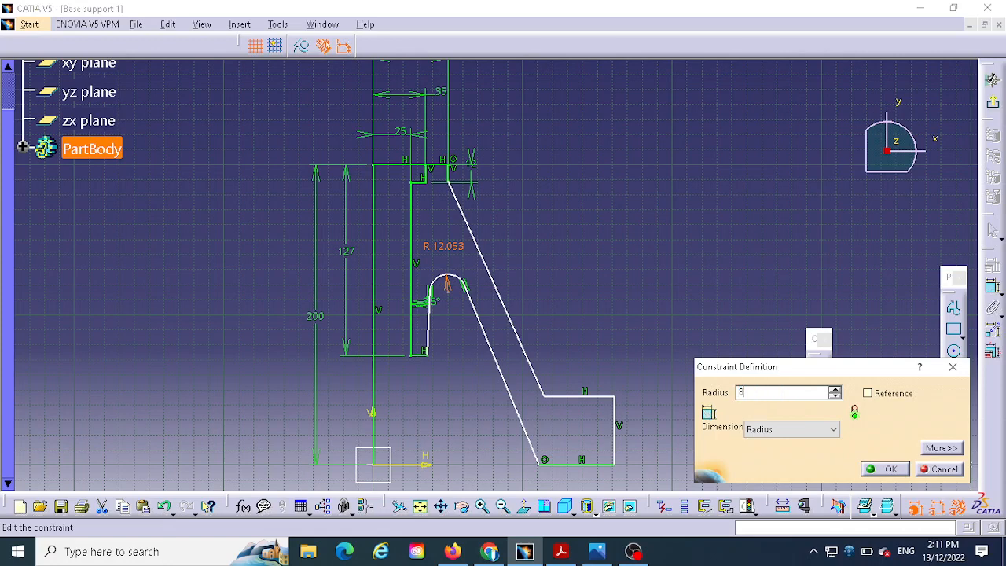
{"action": "key", "text": "Return"}
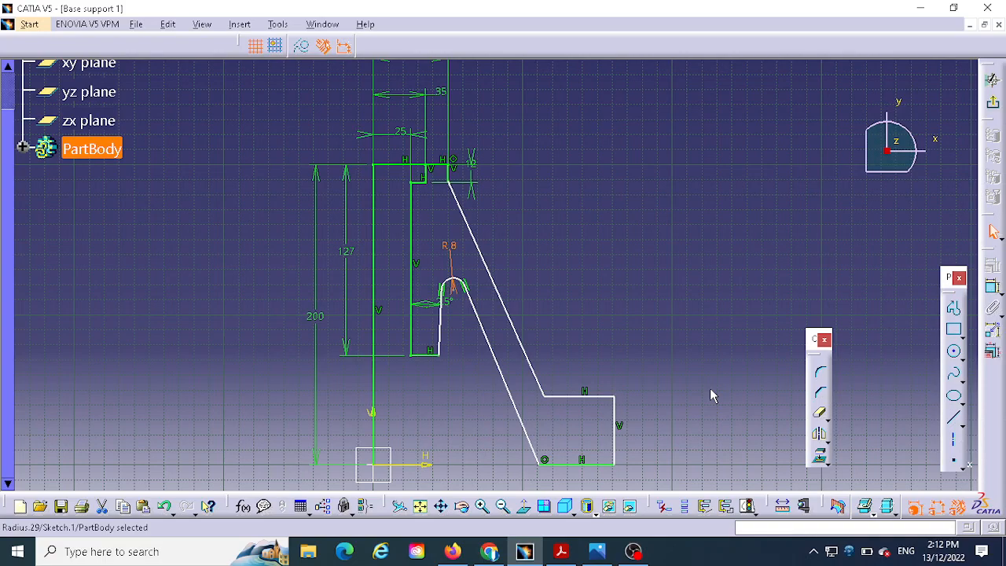
- Dimension the horizontal distance from the profile's vertical centre line to the flange's outer edge and set it to 150 mm
{"action": "middle_click_drag", "start_coordinate": [674, 272], "coordinate": [640, 180]}
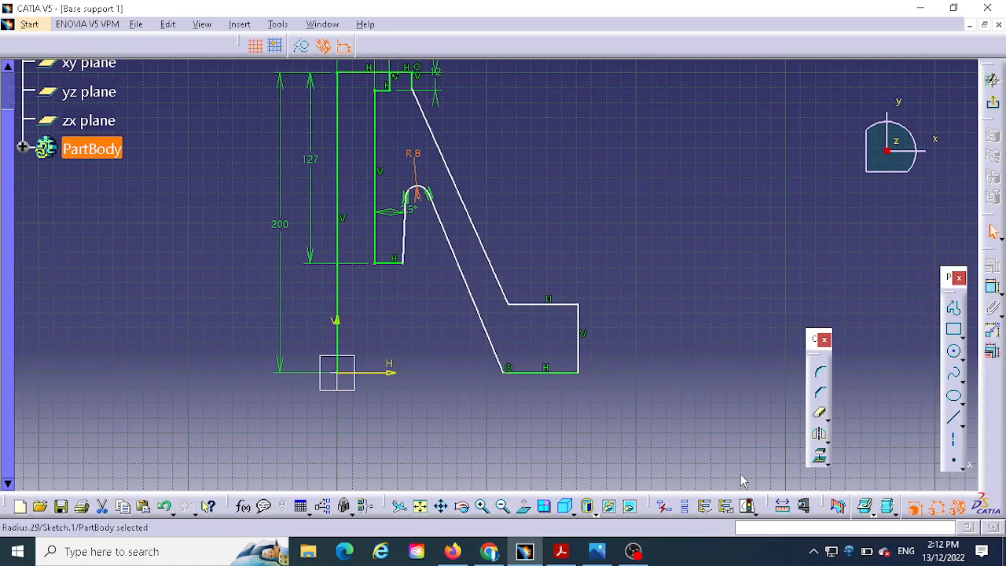
{"action": "left_click", "coordinate": [992, 287]}
{"action": "left_click", "coordinate": [337, 362]}
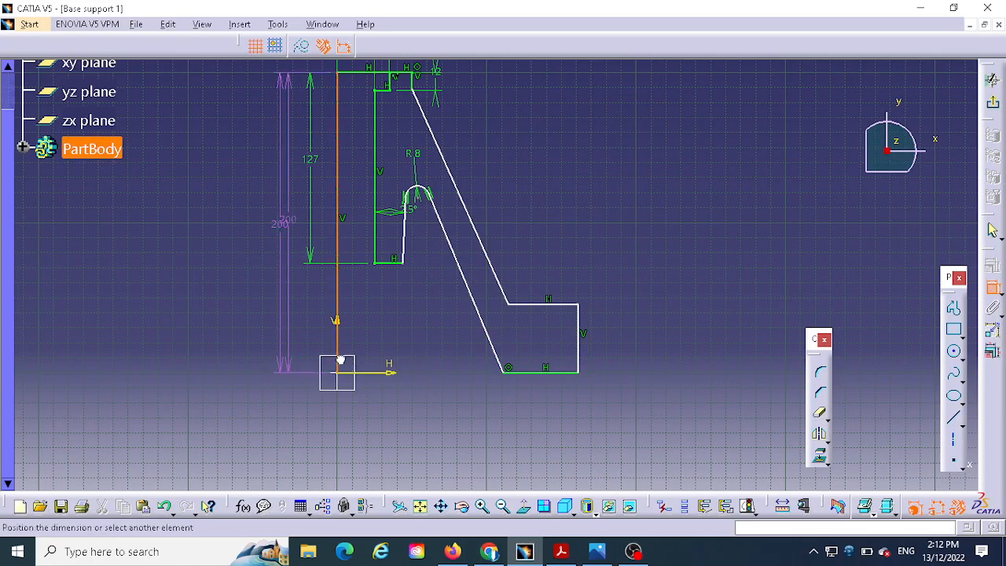
{"action": "left_click", "coordinate": [578, 358]}
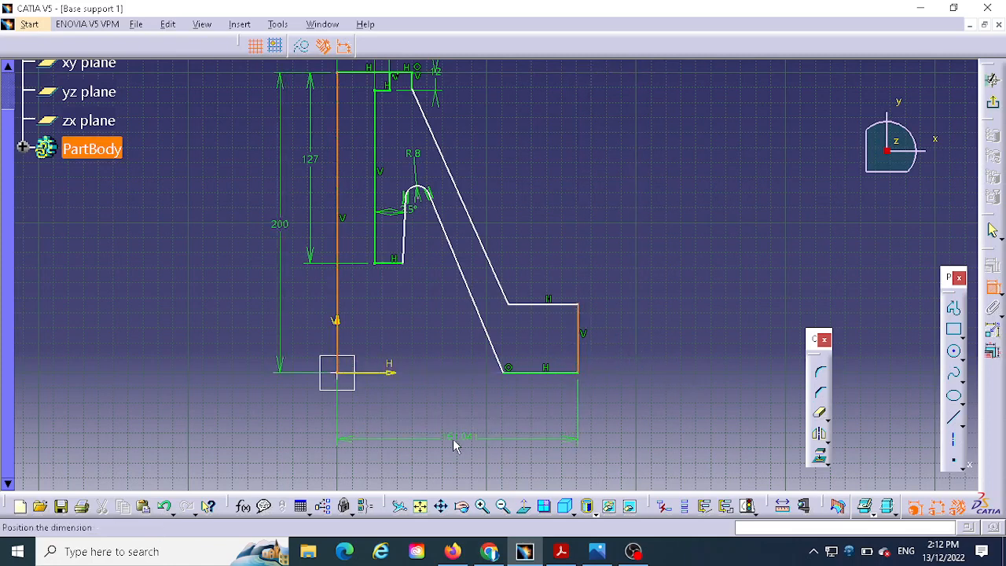
{"action": "left_click", "coordinate": [453, 441]}
{"action": "double_click", "coordinate": [455, 432]}
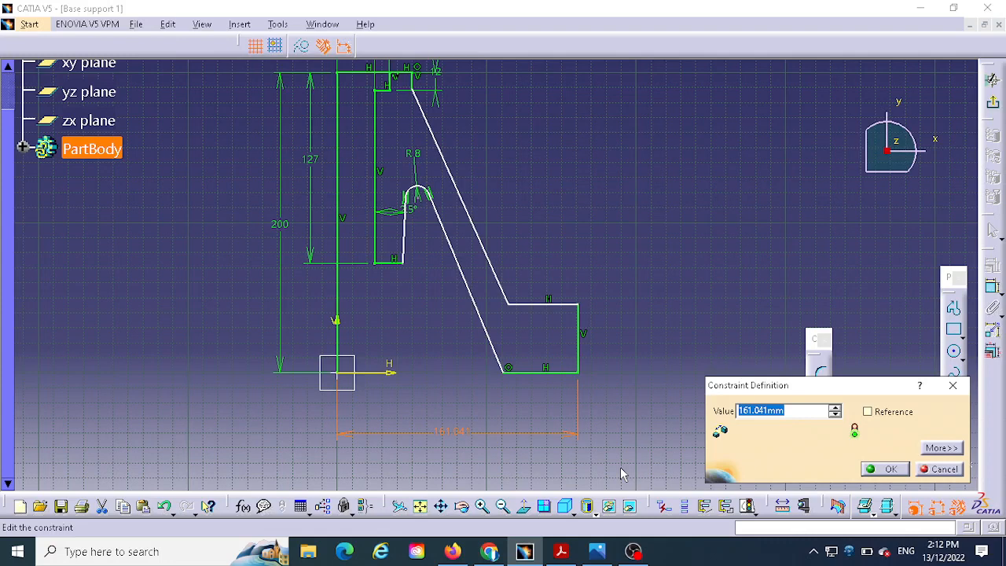
{"action": "type", "text": "150"}
{"action": "key", "text": "Return"}
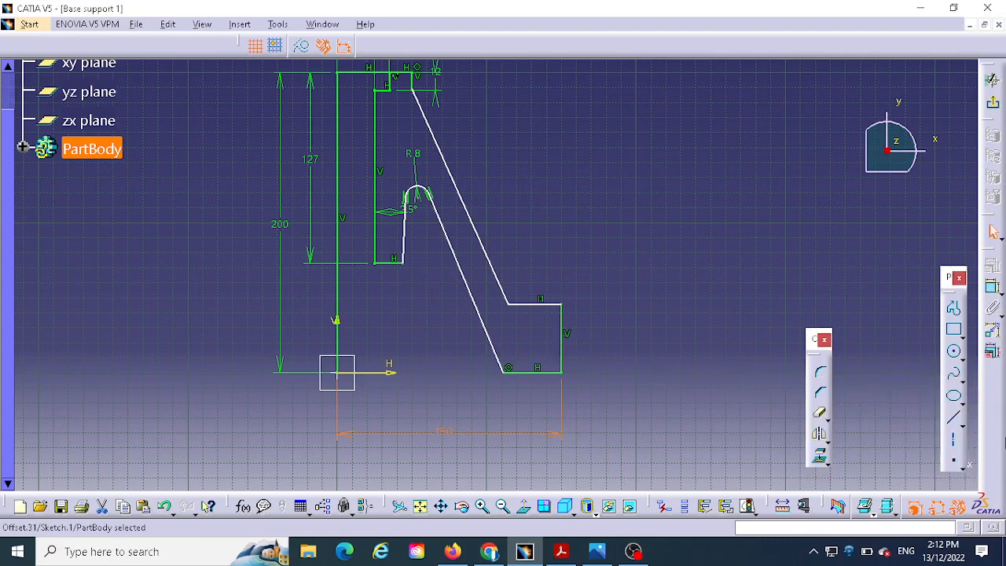
- Dimension the length of the flange's vertical outer edge and set it to 15 mm
{"action": "left_click", "coordinate": [992, 289]}
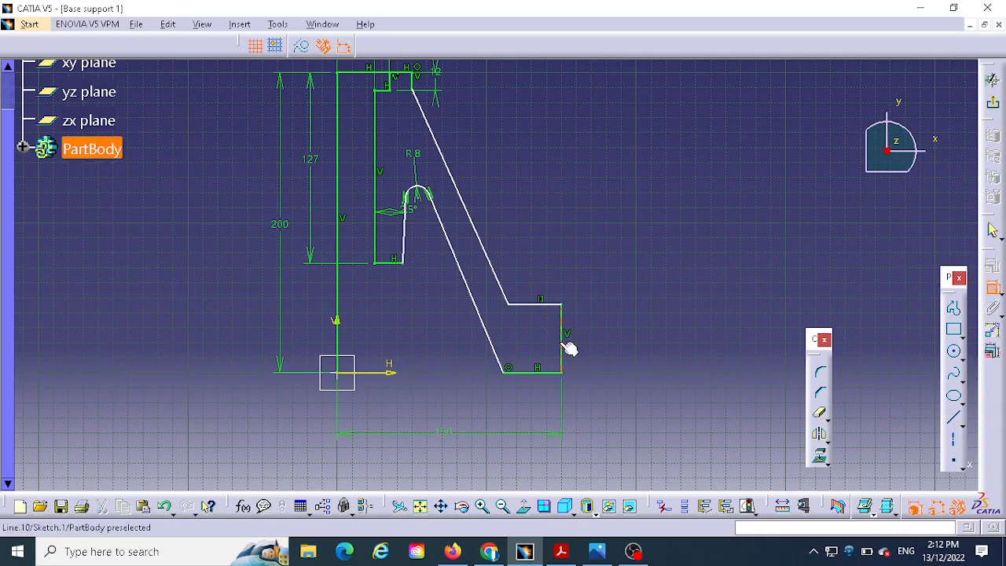
{"action": "left_click", "coordinate": [564, 339]}
{"action": "left_click", "coordinate": [660, 327]}
{"action": "double_click", "coordinate": [663, 334]}
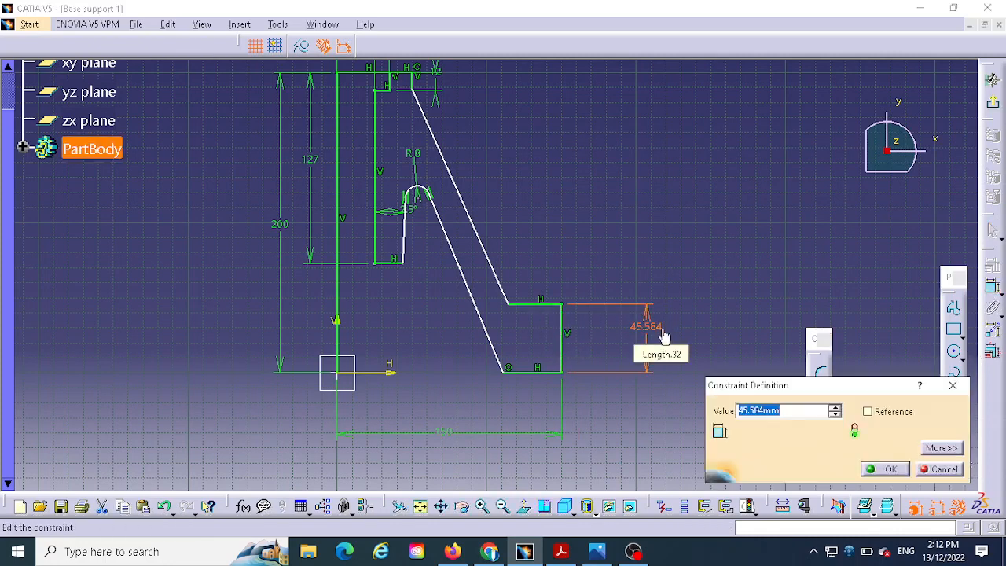
{"action": "type", "text": "15"}
{"action": "left_click", "coordinate": [887, 469]}
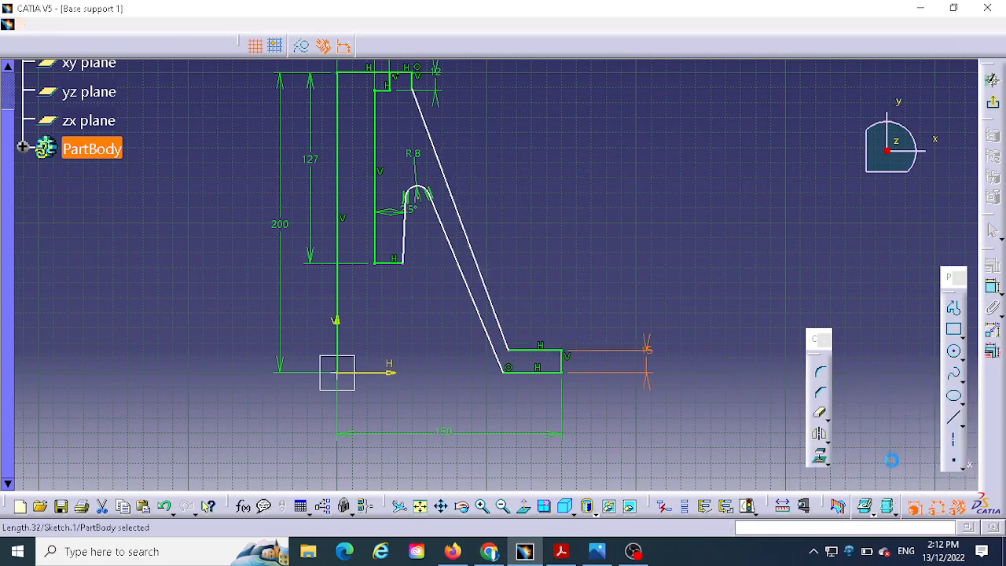
- Check Section A-A in the reference drawing and apply a parallelism constraint between the slanted inner and outer wall lines
{"action": "left_click", "coordinate": [597, 551]}
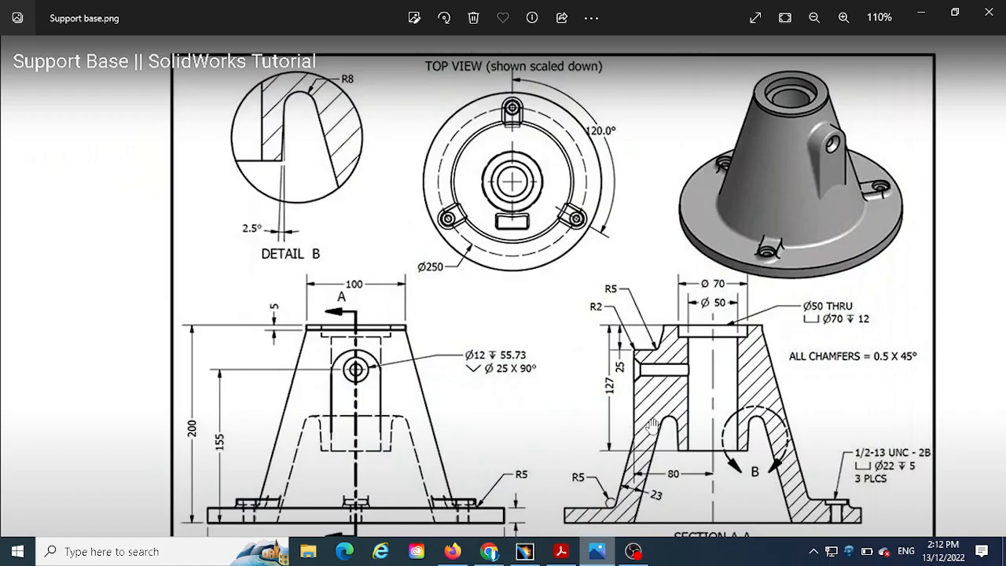
{"action": "right_click", "coordinate": [597, 551]}
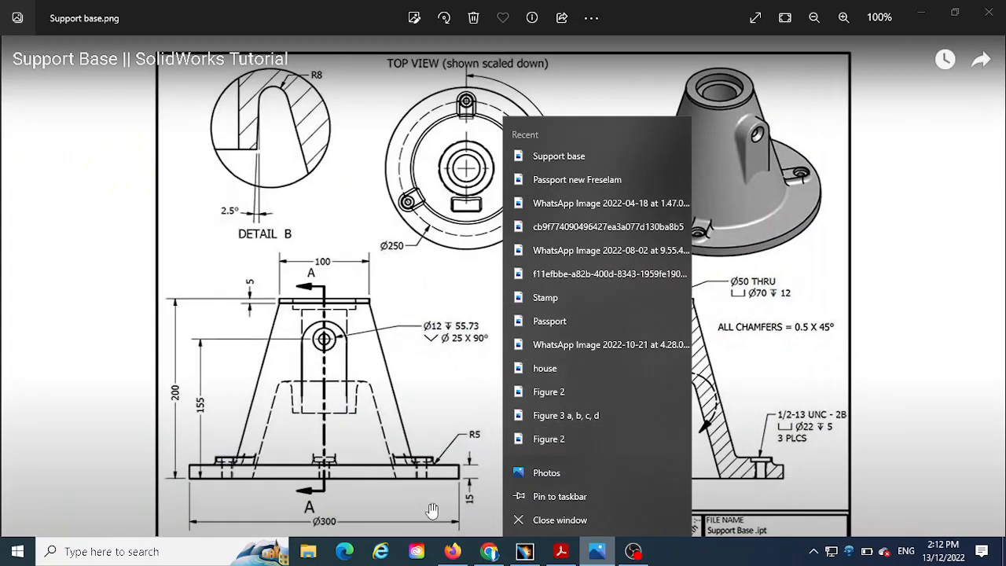
{"action": "left_click", "coordinate": [459, 407]}
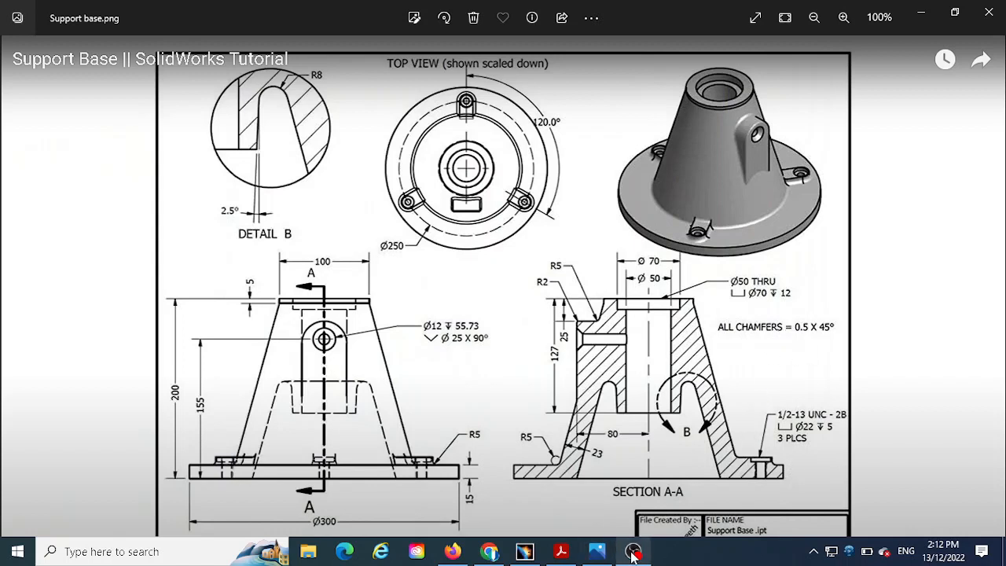
{"action": "left_click", "coordinate": [525, 551]}
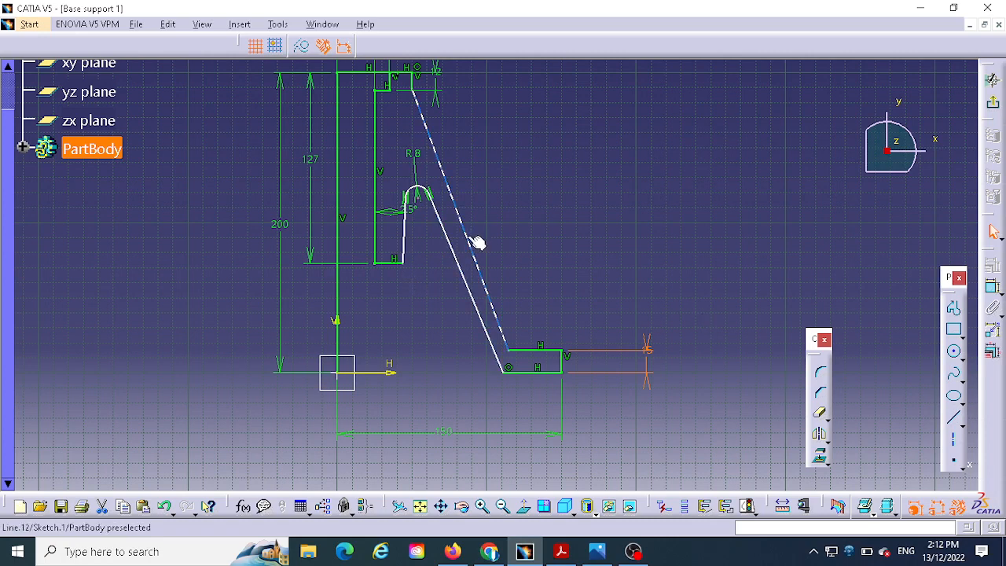
{"action": "left_click", "coordinate": [490, 284]}
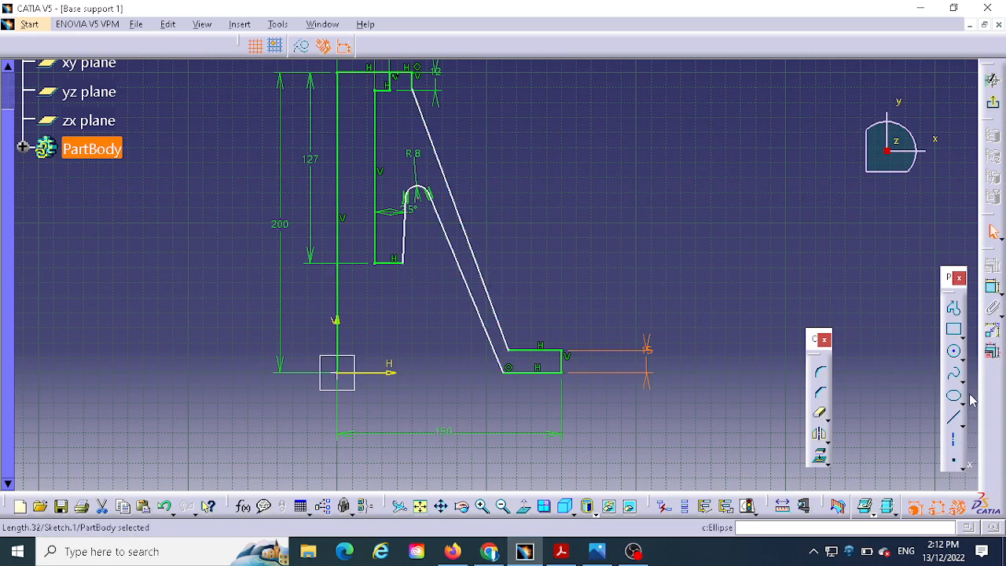
{"action": "left_click", "coordinate": [471, 283]}
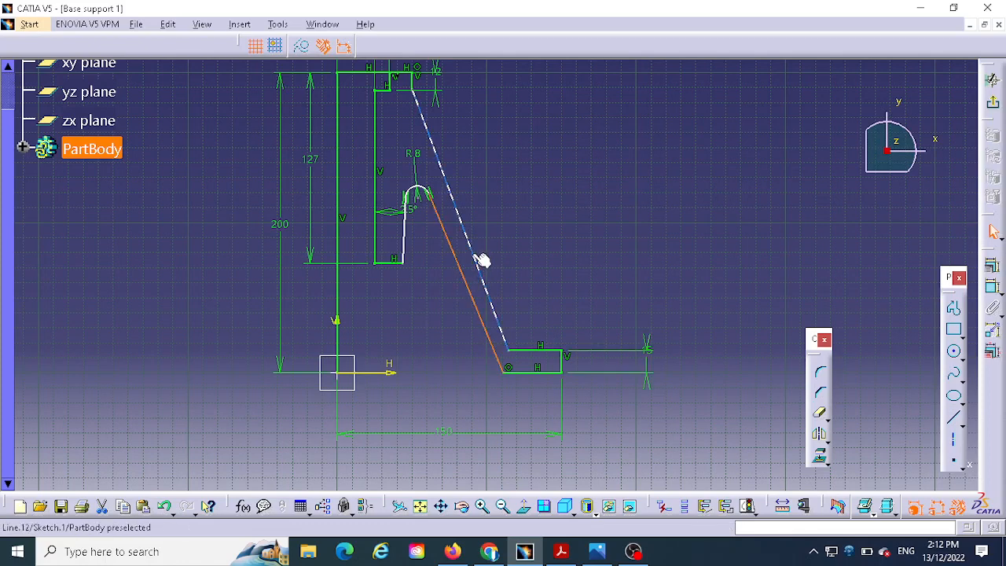
{"action": "left_click", "coordinate": [471, 253], "text": "ctrl"}
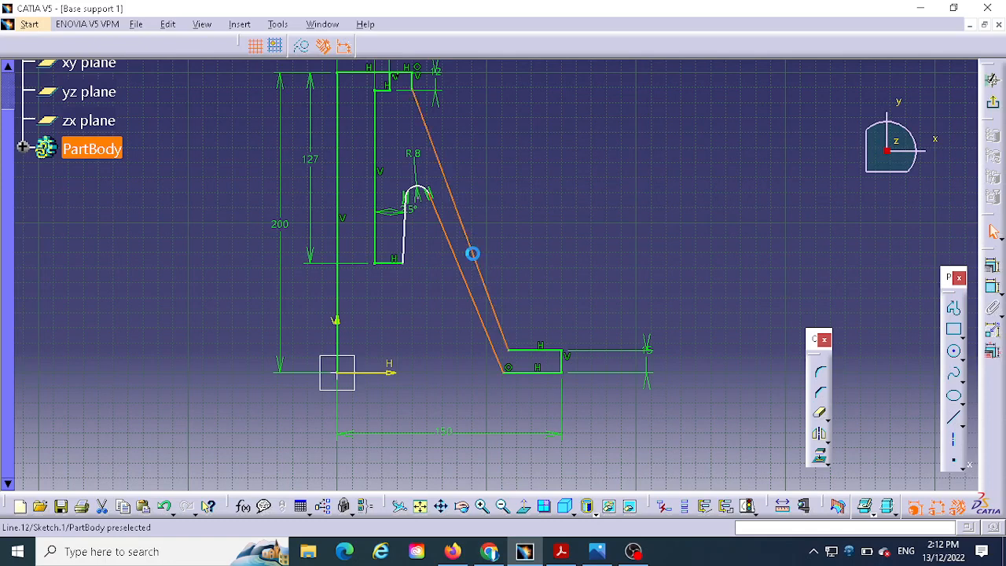
{"action": "left_click", "coordinate": [993, 267]}
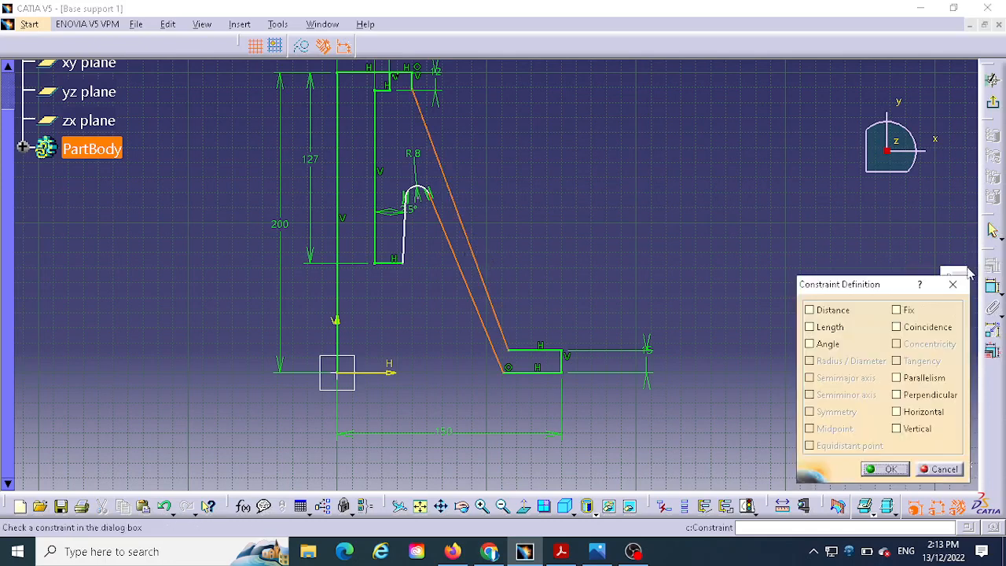
{"action": "left_click", "coordinate": [897, 378]}
{"action": "left_click", "coordinate": [896, 379]}
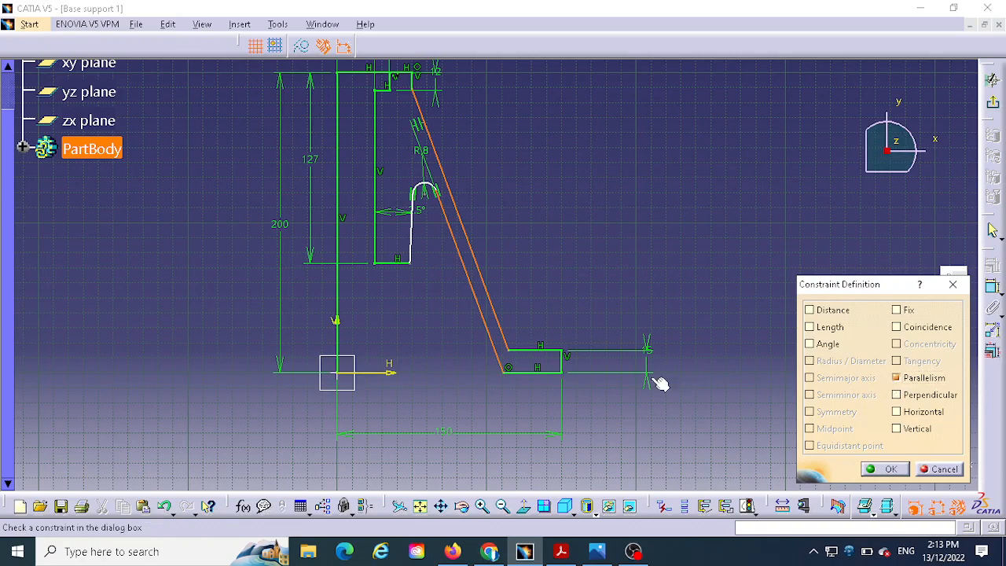
{"action": "left_click", "coordinate": [888, 469]}
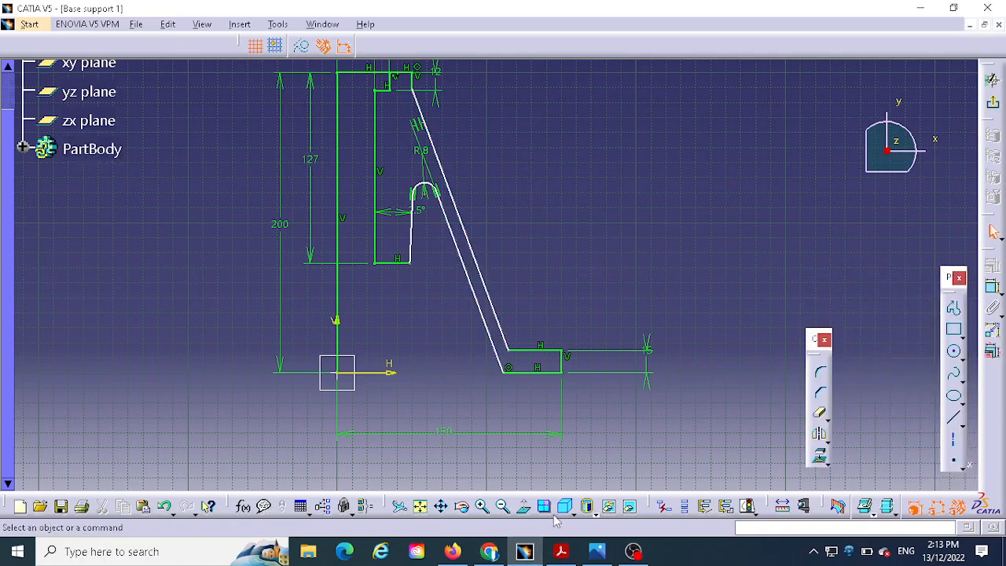
- Dimension the distance between the two parallel slanted wall lines and set it to 23 mm
{"action": "left_click", "coordinate": [596, 551]}
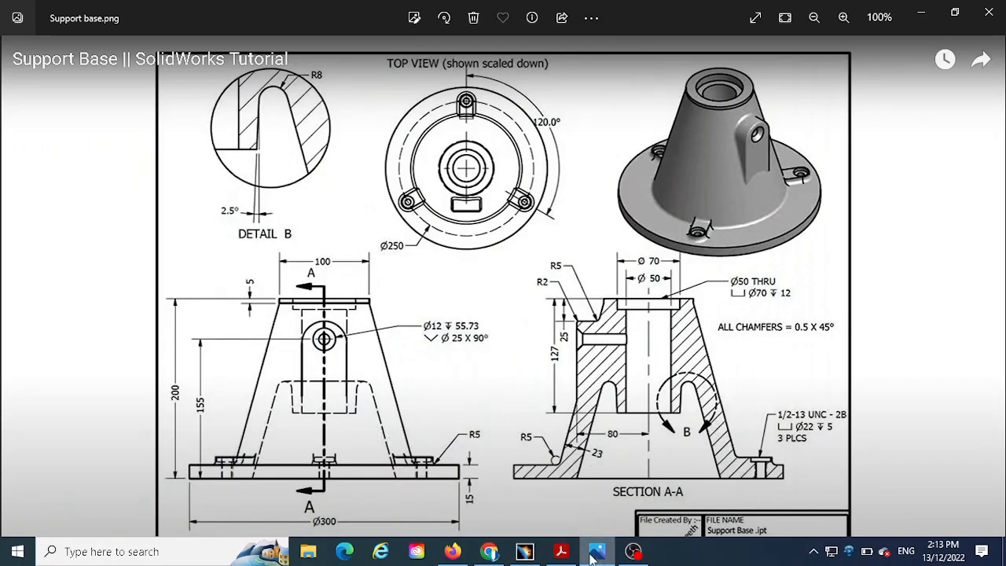
{"action": "left_click", "coordinate": [524, 551]}
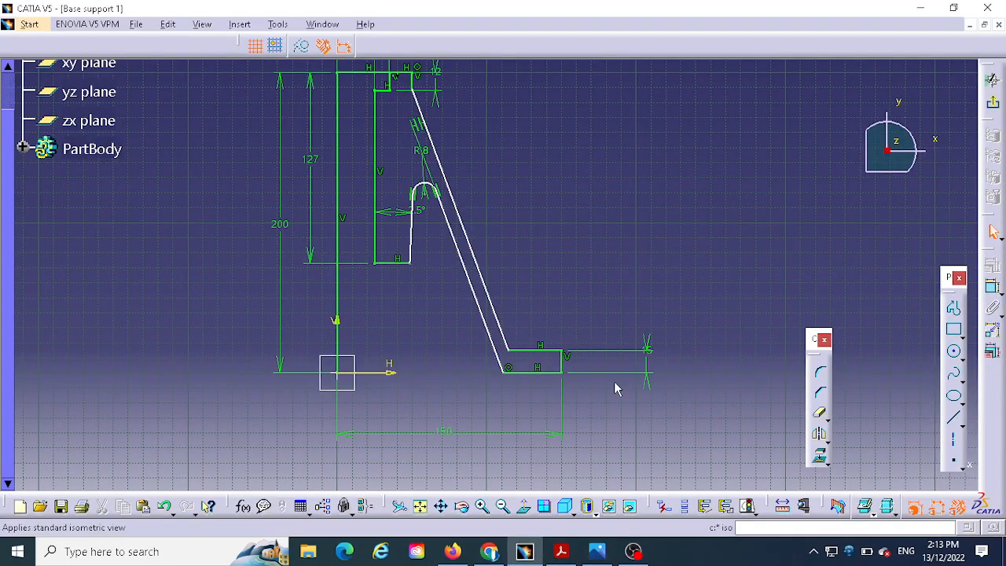
{"action": "left_click", "coordinate": [993, 288]}
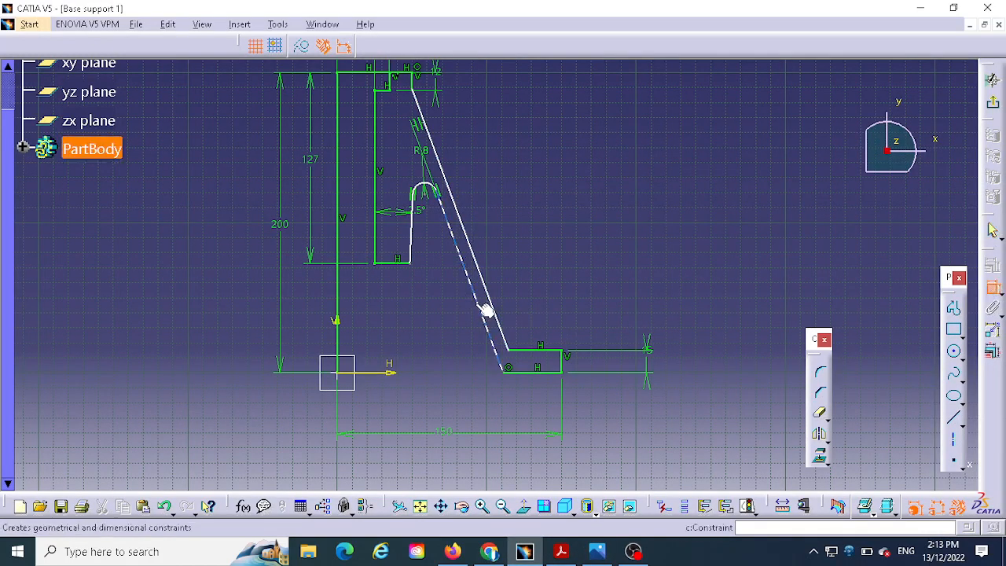
{"action": "left_click", "coordinate": [477, 298]}
{"action": "left_click", "coordinate": [489, 289]}
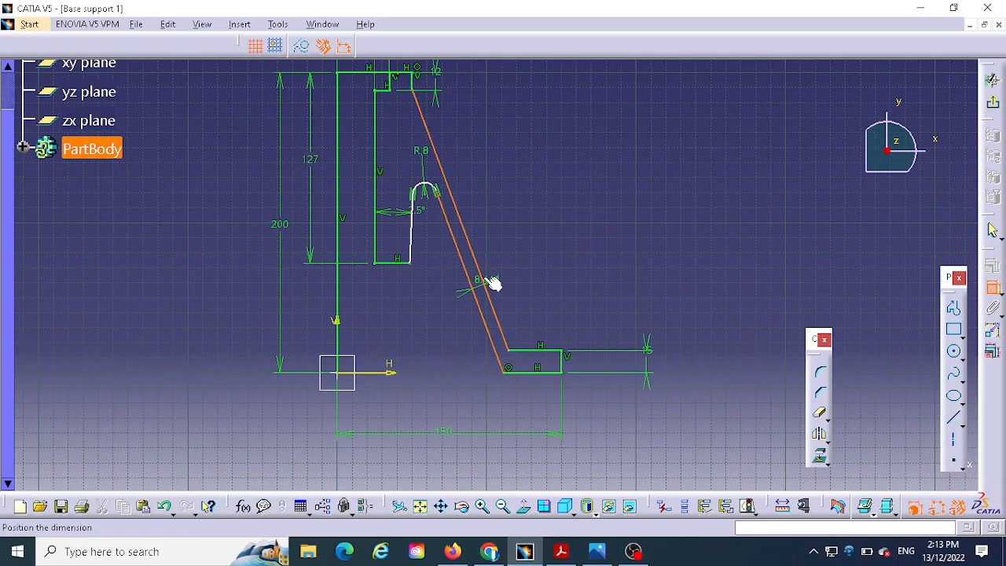
{"action": "left_click", "coordinate": [512, 238]}
{"action": "double_click", "coordinate": [515, 236]}
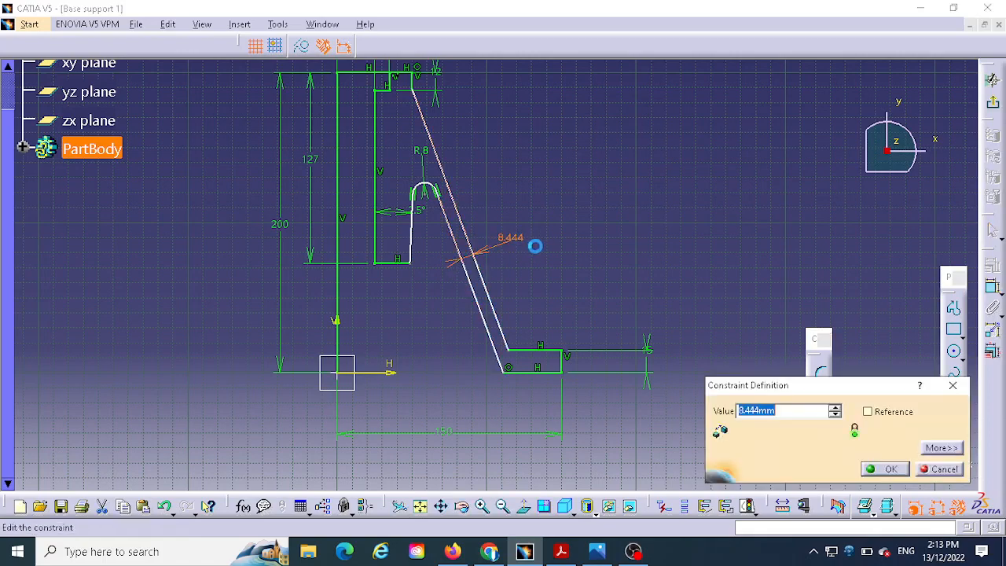
{"action": "type", "text": "23"}
{"action": "key", "text": "Return"}
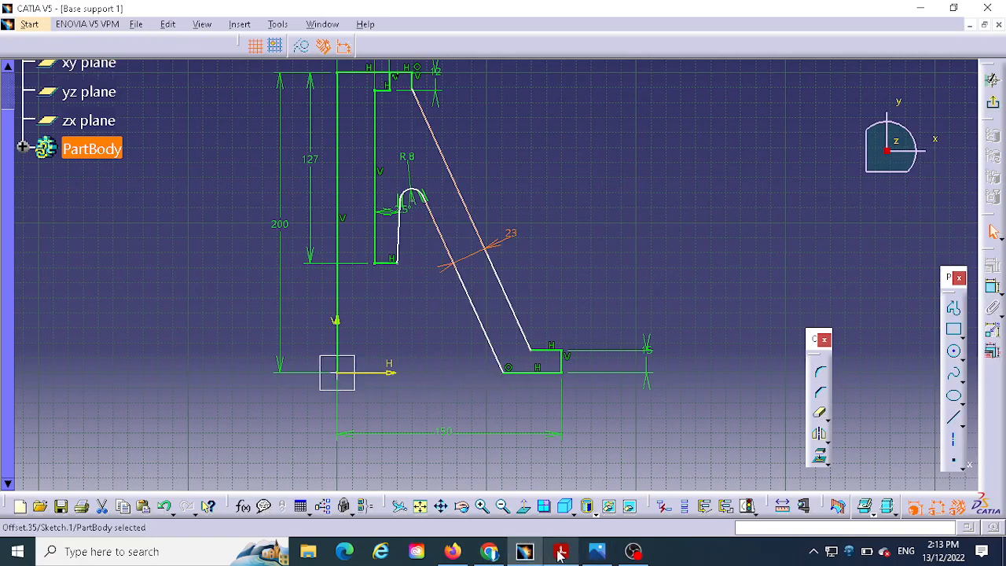
- Examine the front view and Section A-A of the reference drawing for the dimensions that locate the slanted outer wall
{"action": "left_click", "coordinate": [597, 551]}
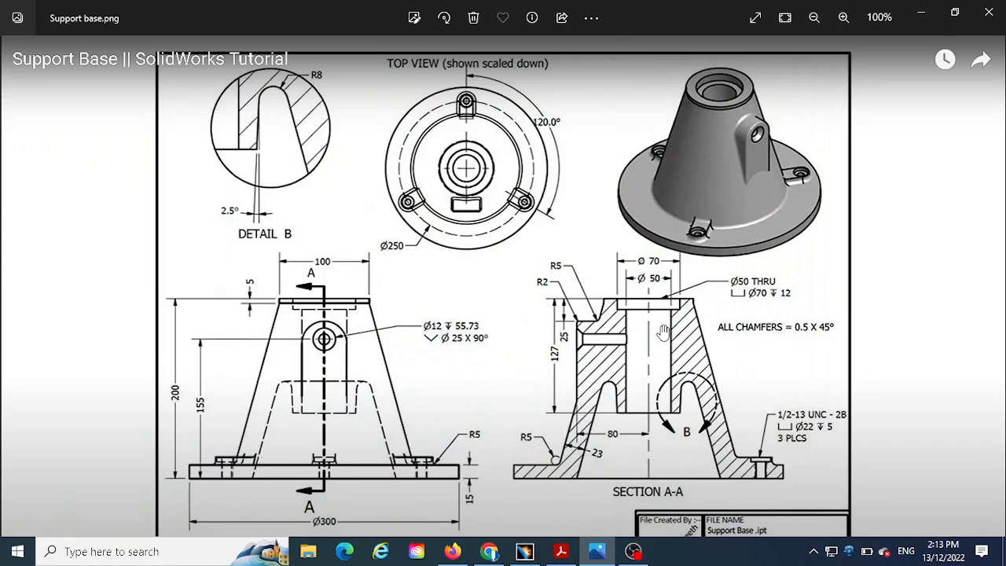
{"action": "scroll", "coordinate": [744, 330], "scroll_direction": "down", "scroll_amount": 1}
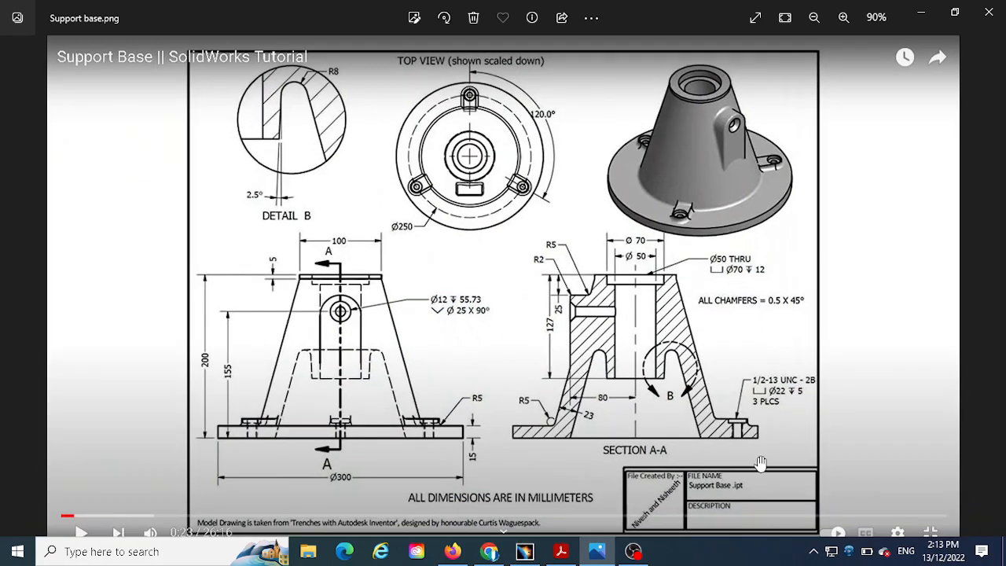
{"action": "scroll", "coordinate": [761, 462], "scroll_direction": "up", "scroll_amount": 3}
{"action": "scroll", "coordinate": [645, 325], "scroll_direction": "down", "scroll_amount": 1}
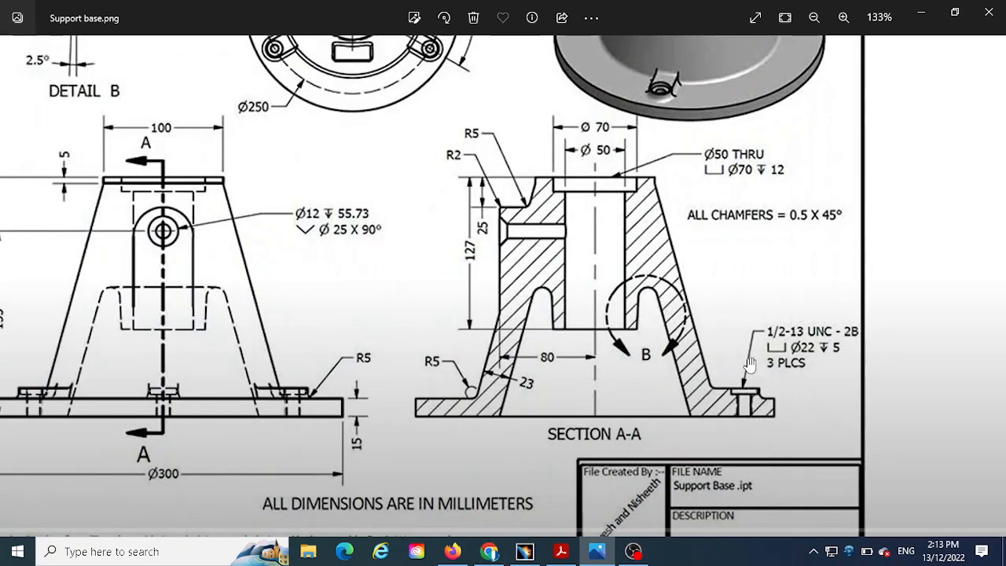
{"action": "left_click_drag", "start_coordinate": [759, 288], "coordinate": [758, 366]}
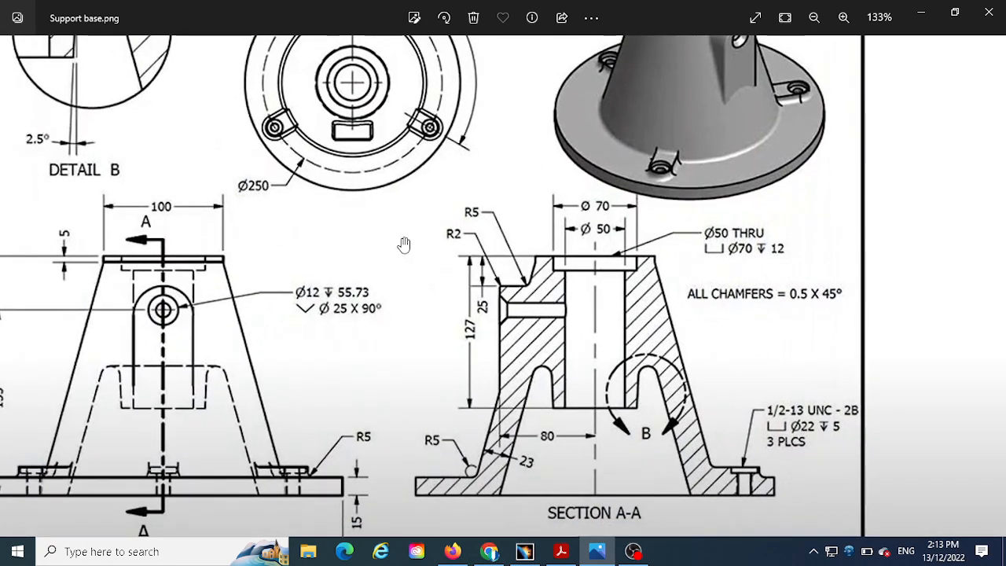
{"action": "left_click_drag", "start_coordinate": [404, 243], "coordinate": [391, 322]}
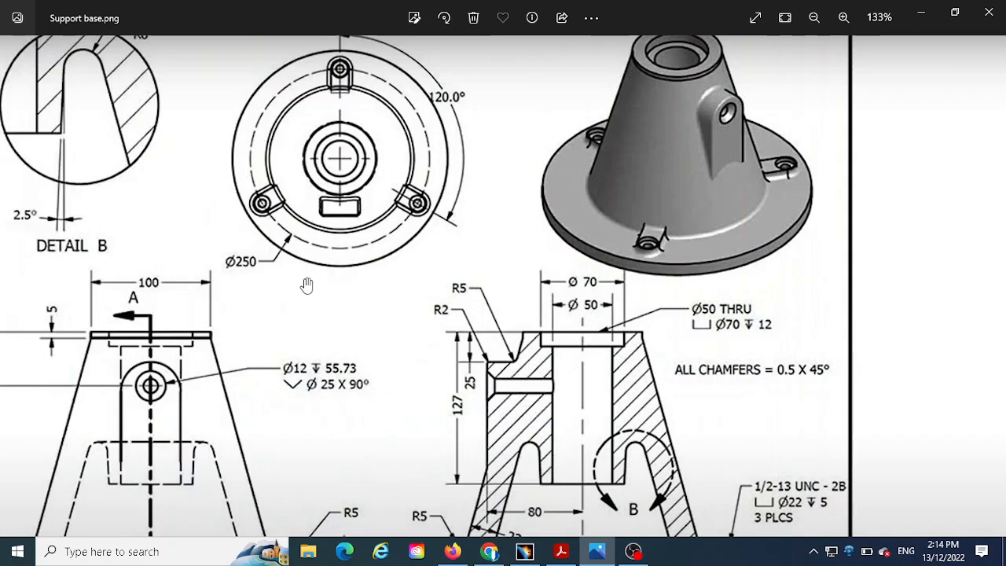
{"action": "left_click_drag", "start_coordinate": [714, 381], "coordinate": [664, 250]}
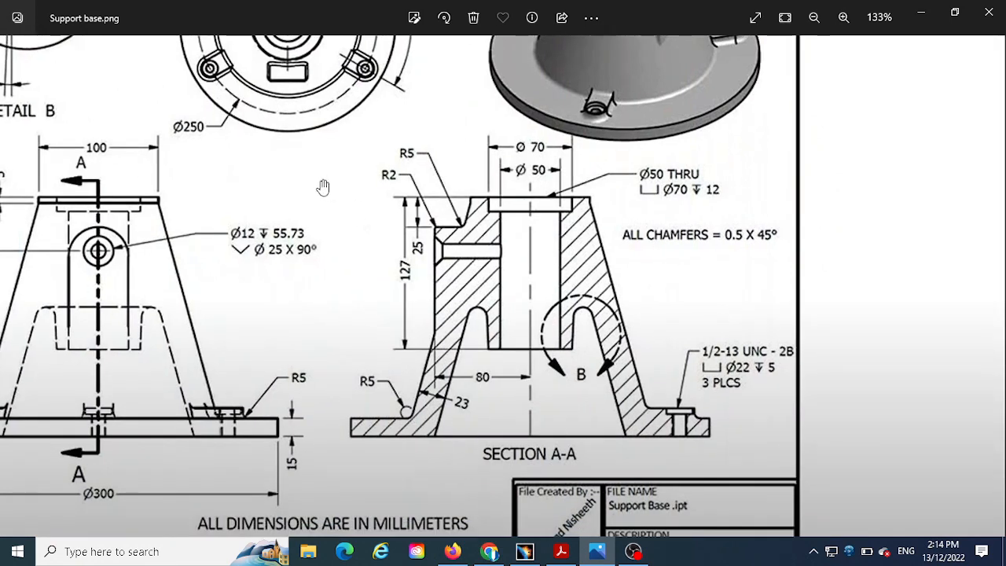
{"action": "left_click_drag", "start_coordinate": [261, 149], "coordinate": [298, 231]}
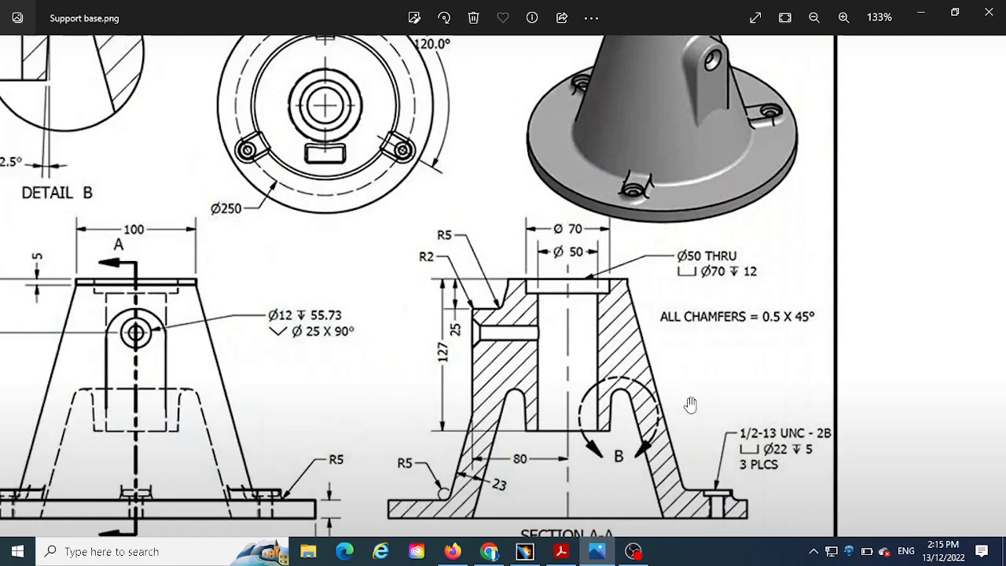
- Dimension the horizontal distance from the vertical centre line to the slanted outer wall's foot on the flange and set it to 100 mm
{"action": "left_click", "coordinate": [524, 552]}
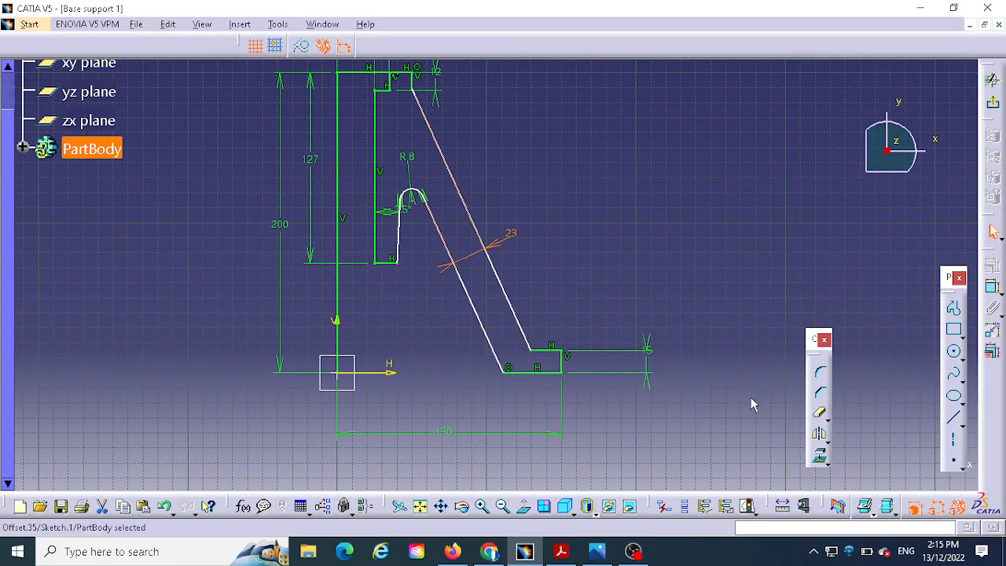
{"action": "left_click", "coordinate": [994, 289]}
{"action": "left_click", "coordinate": [337, 328]}
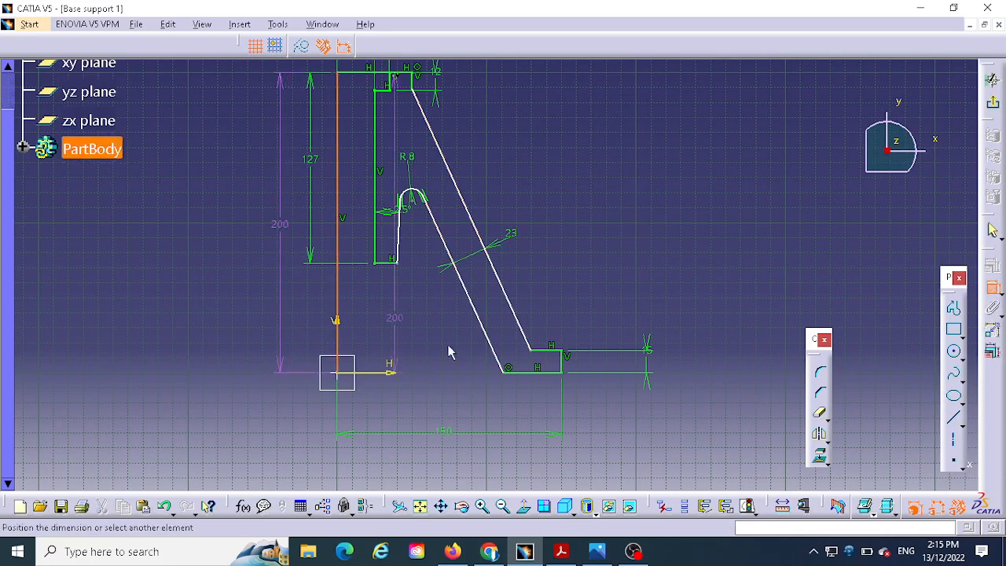
{"action": "left_click", "coordinate": [541, 356]}
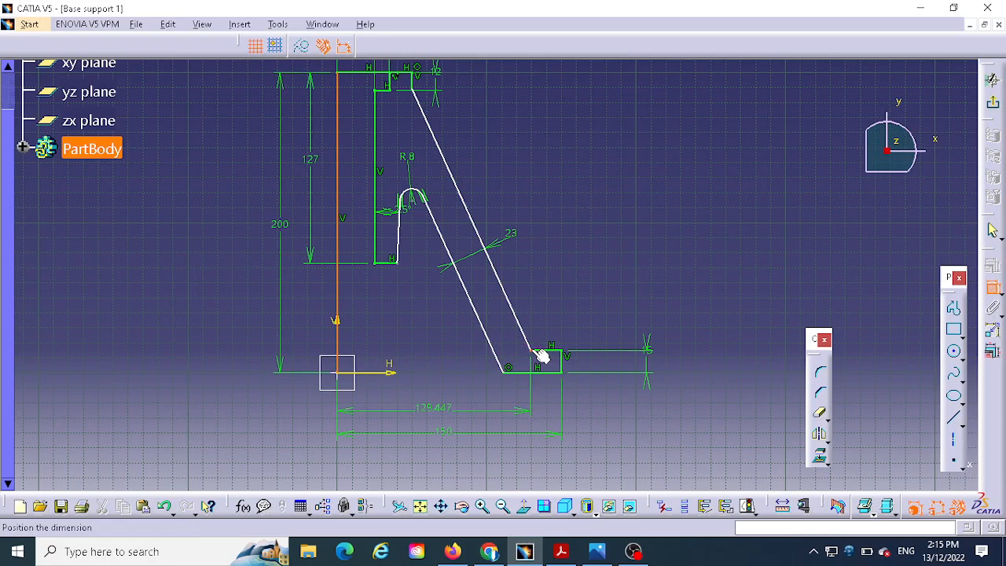
{"action": "left_click", "coordinate": [453, 408]}
{"action": "double_click", "coordinate": [453, 409]}
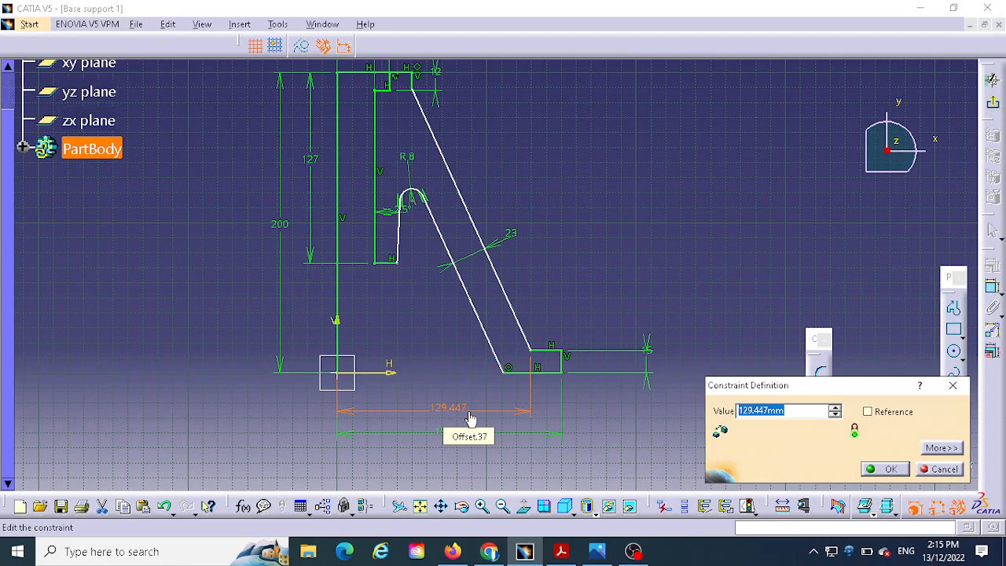
{"action": "type", "text": "100"}
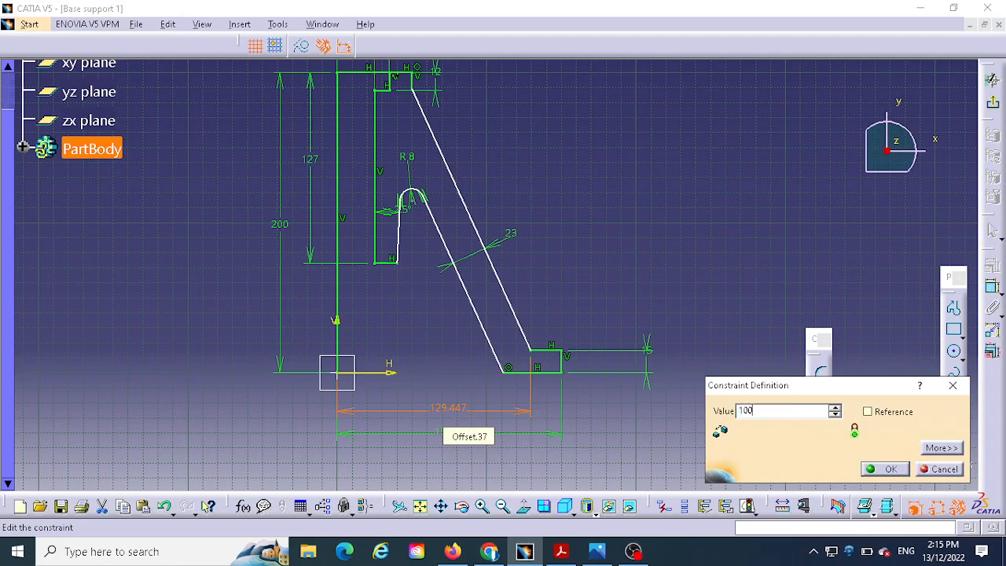
{"action": "left_click", "coordinate": [888, 469]}
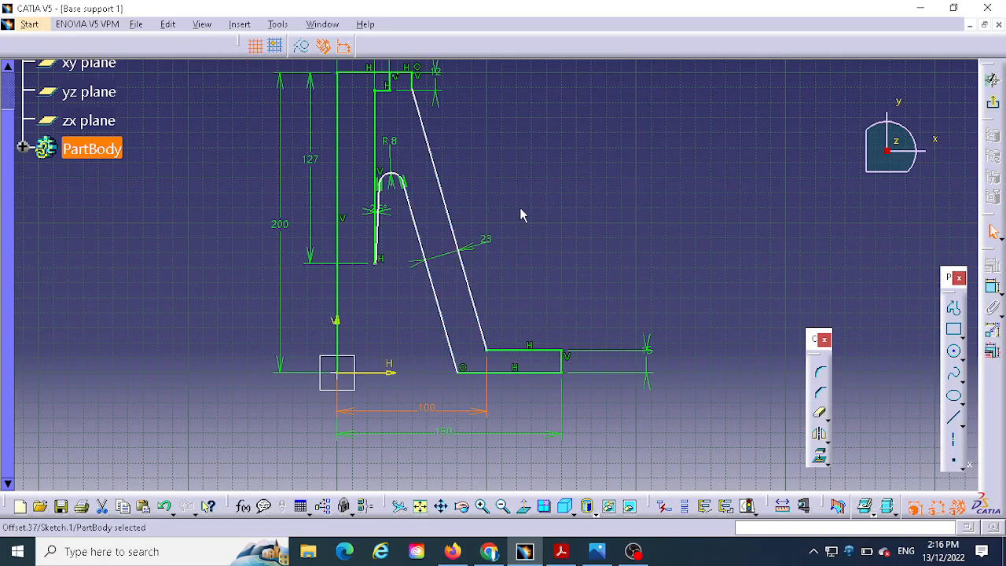
- Examine the short bottom edge of the inner boss between the vertical bore line and the groove's 2.5° side
{"action": "middle_click_drag", "start_coordinate": [522, 203], "coordinate": [558, 120]}
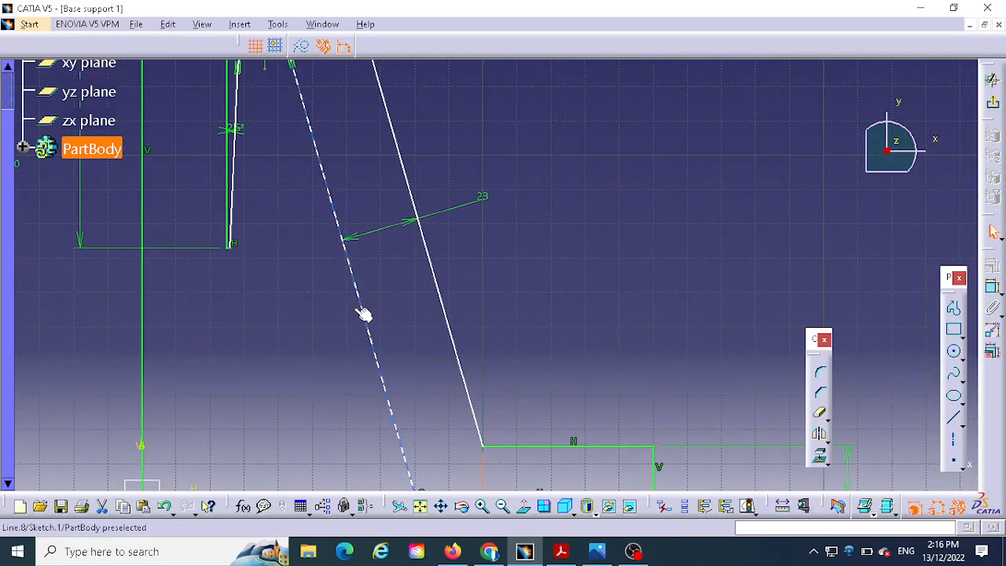
{"action": "middle_click_drag", "start_coordinate": [255, 289], "coordinate": [251, 210]}
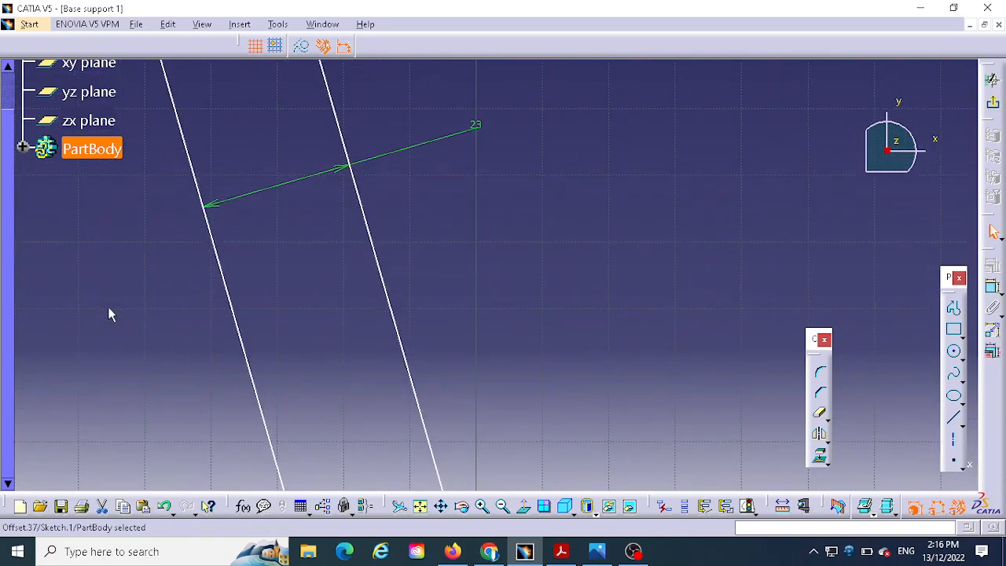
{"action": "mouse_move", "coordinate": [110, 314]}
{"action": "middle_mouse_down"}
{"action": "mouse_move", "coordinate": [204, 288]}
{"action": "mouse_move", "coordinate": [469, 301]}
{"action": "middle_mouse_up"}
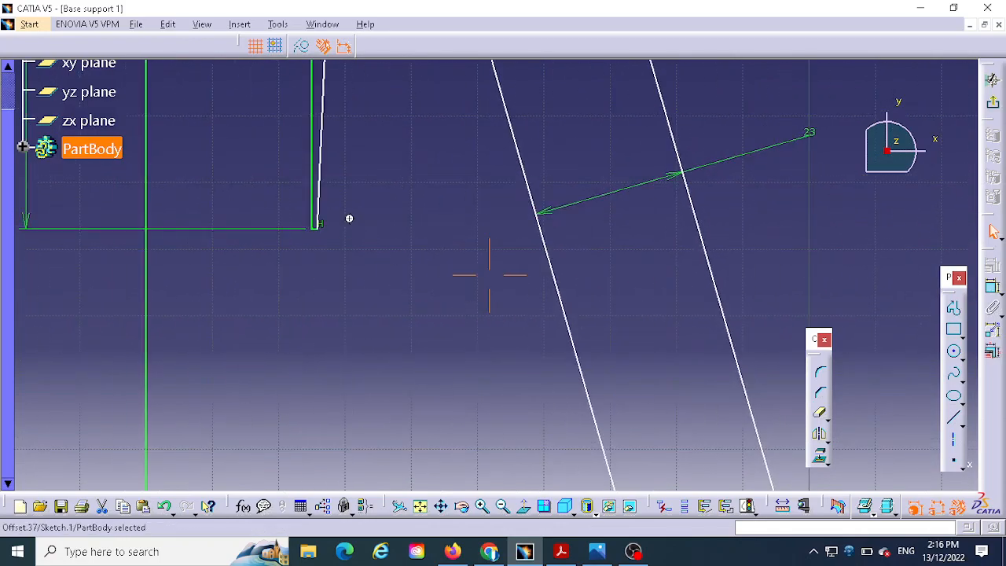
{"action": "middle_click_drag", "start_coordinate": [349, 218], "coordinate": [378, 187]}
{"action": "mouse_move", "coordinate": [295, 189]}
{"action": "middle_mouse_down"}
{"action": "mouse_move", "coordinate": [301, 162]}
{"action": "mouse_move", "coordinate": [295, 176]}
{"action": "middle_mouse_up"}
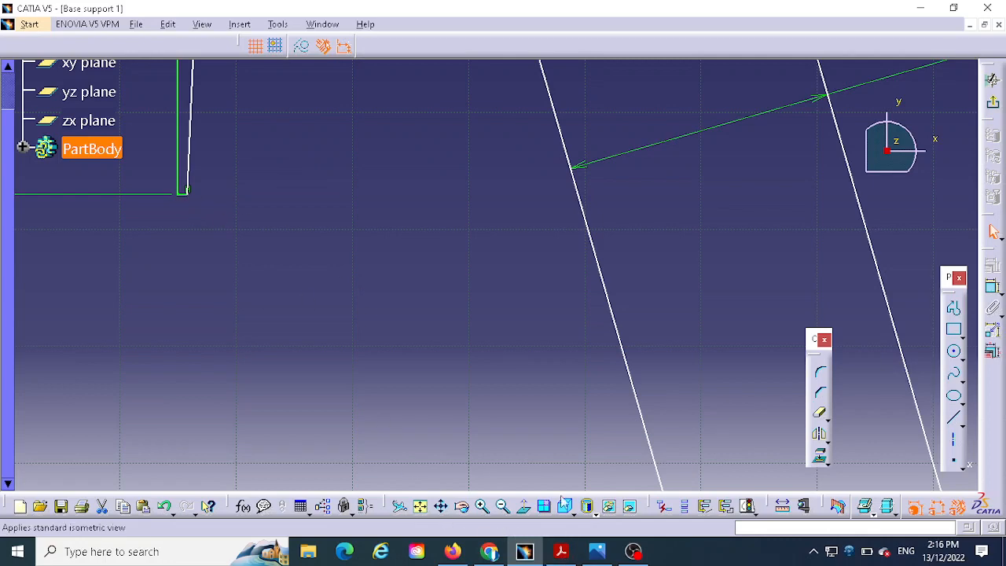
{"action": "middle_click_drag", "start_coordinate": [402, 294], "coordinate": [570, 427]}
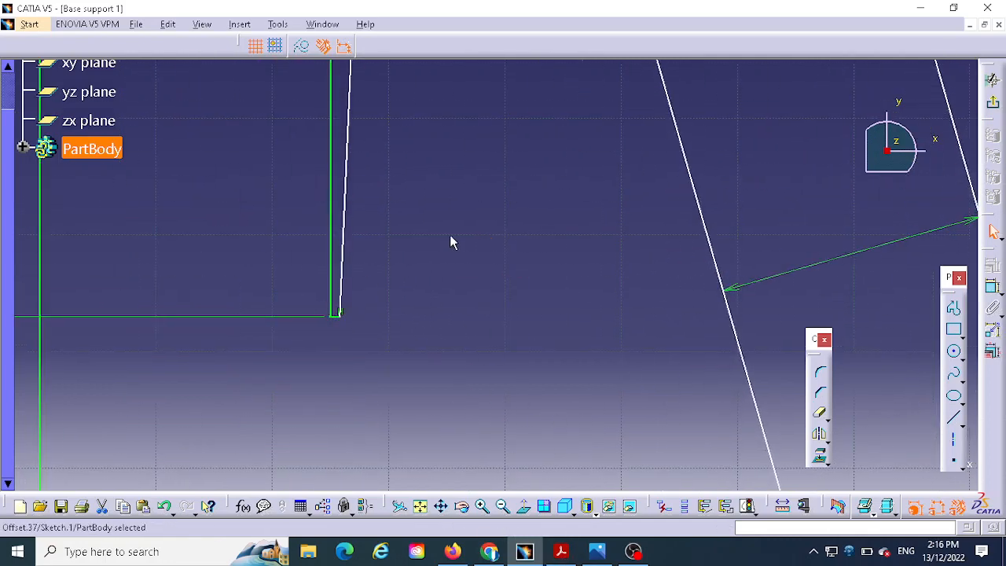
{"action": "middle_click_drag", "start_coordinate": [500, 288], "coordinate": [472, 449]}
{"action": "mouse_move", "coordinate": [546, 283]}
{"action": "middle_mouse_down"}
{"action": "mouse_move", "coordinate": [552, 268]}
{"action": "mouse_move", "coordinate": [548, 363]}
{"action": "middle_mouse_up"}
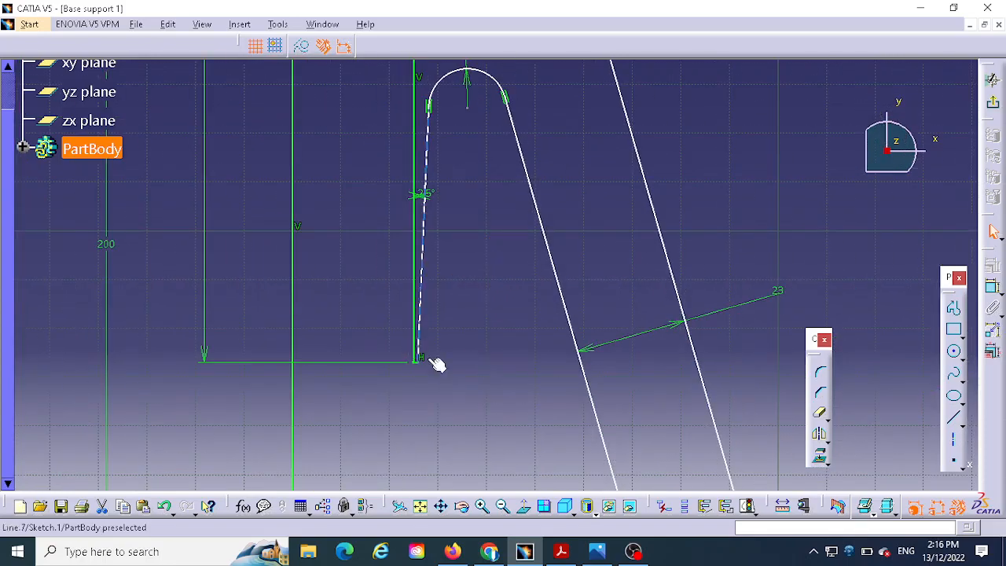
- Using Section A-A of the reference drawing, dimension the horizontal distance from the vertical centre line to the inner boss's lower outer corner as 35 mm
{"action": "mouse_move", "coordinate": [437, 365]}
{"action": "middle_mouse_down"}
{"action": "mouse_move", "coordinate": [451, 367]}
{"action": "mouse_move", "coordinate": [424, 293]}
{"action": "middle_mouse_up"}
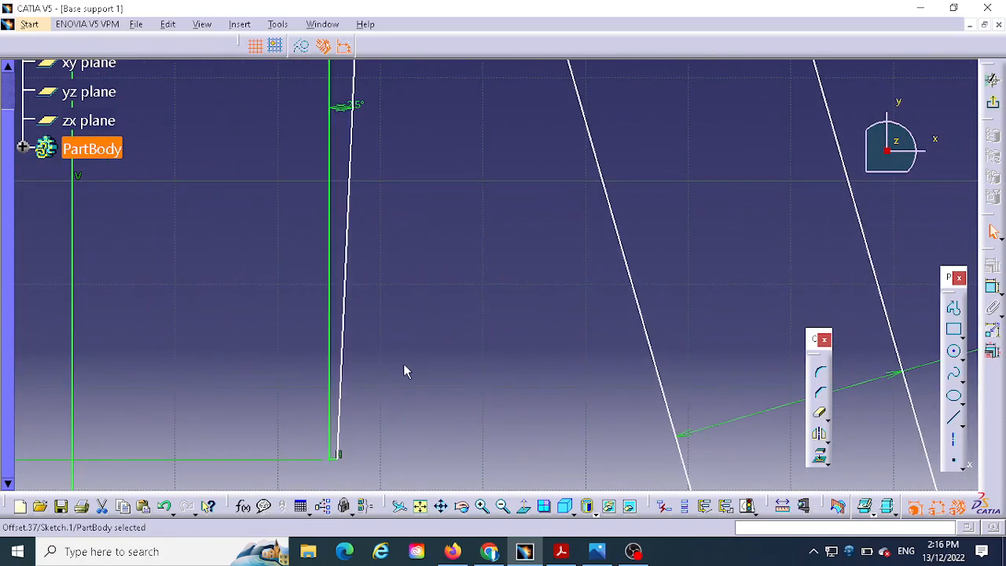
{"action": "middle_click_drag", "start_coordinate": [432, 390], "coordinate": [487, 221]}
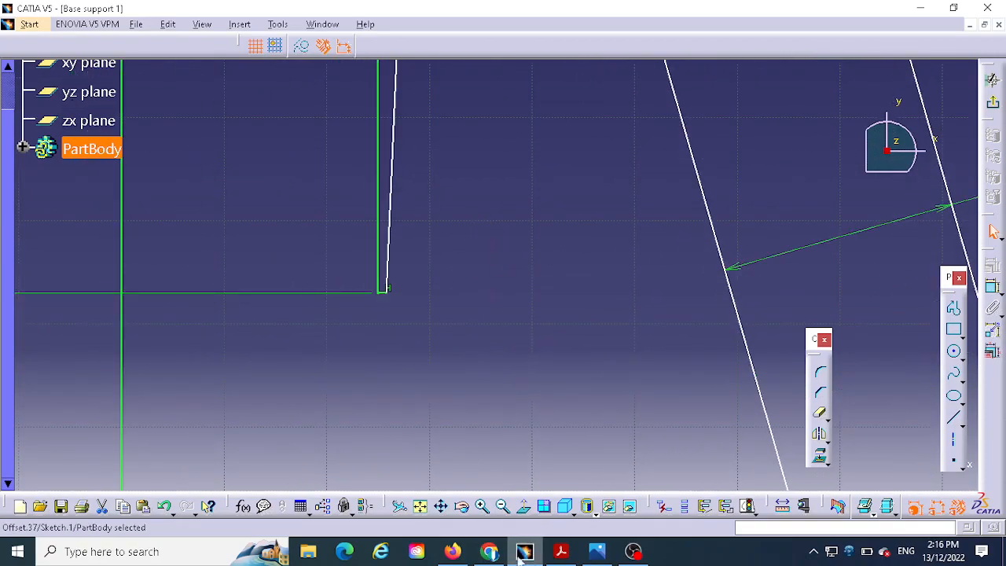
{"action": "left_click", "coordinate": [597, 555]}
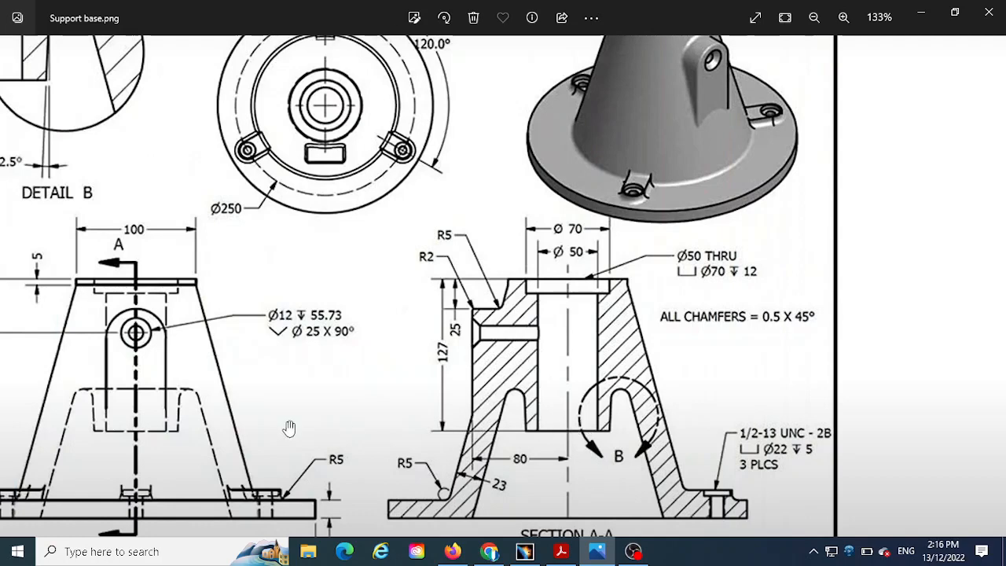
{"action": "left_click_drag", "start_coordinate": [680, 401], "coordinate": [650, 279]}
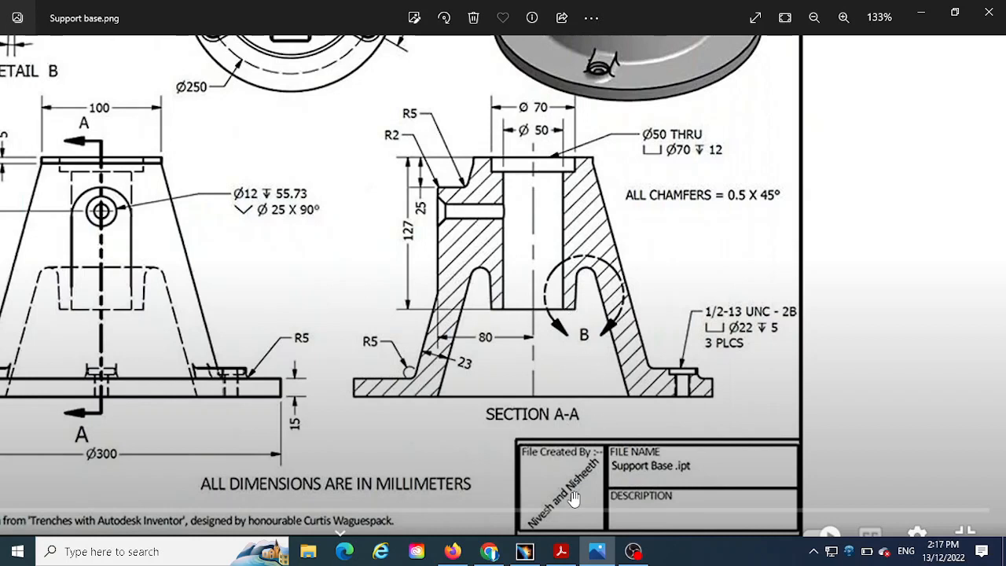
{"action": "left_click", "coordinate": [524, 551]}
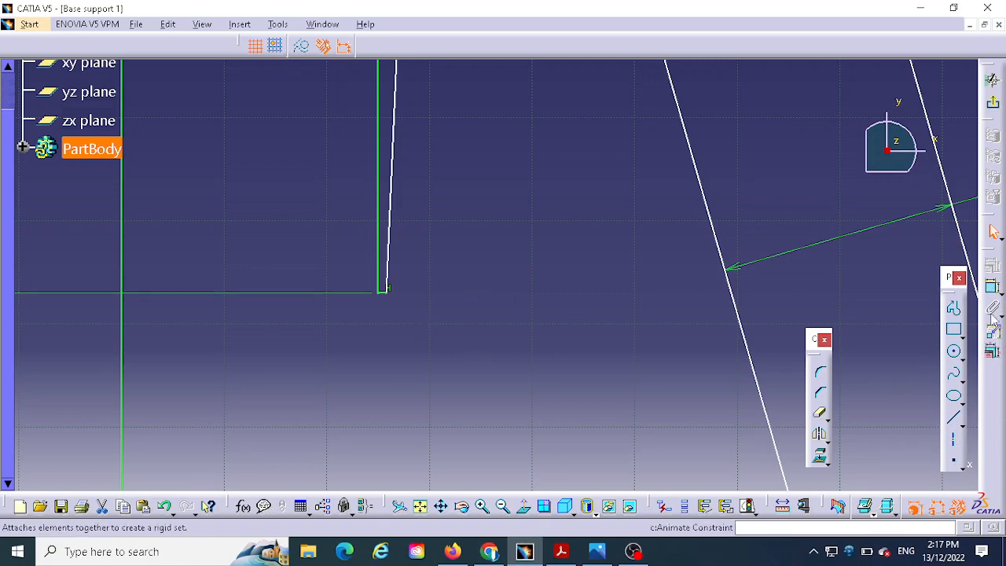
{"action": "left_click", "coordinate": [992, 287]}
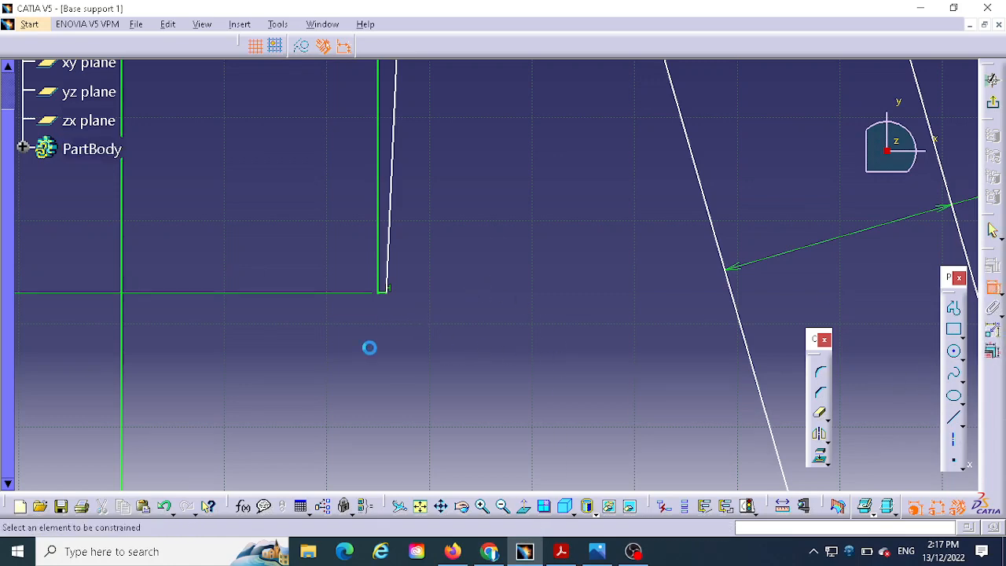
{"action": "left_click", "coordinate": [124, 310]}
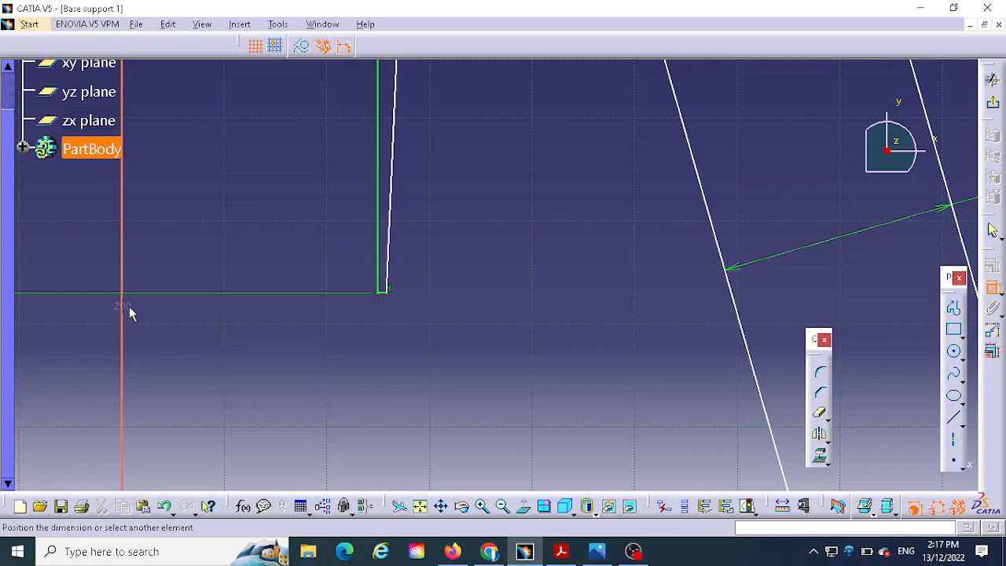
{"action": "left_click", "coordinate": [393, 295]}
{"action": "left_click", "coordinate": [300, 359]}
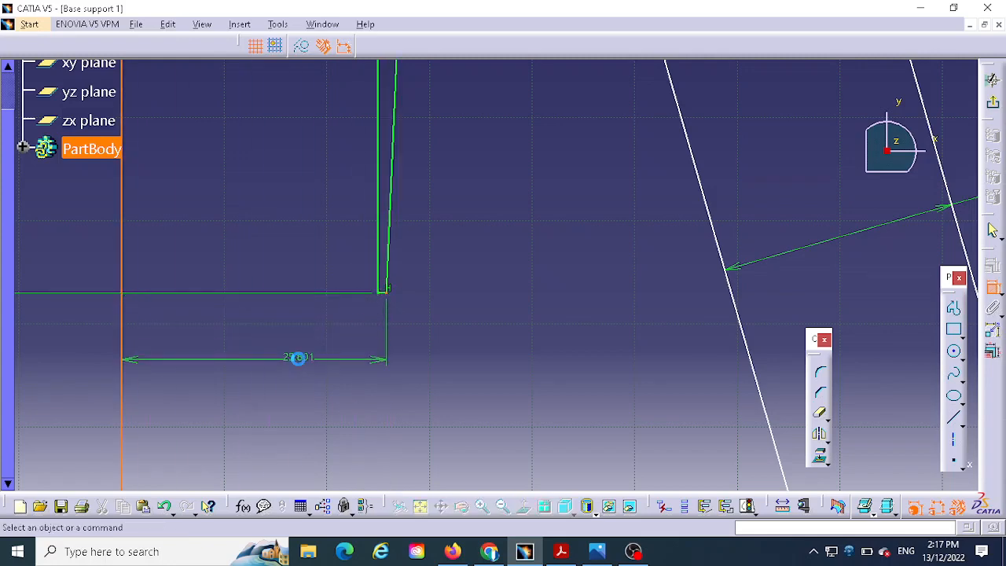
{"action": "double_click", "coordinate": [303, 357]}
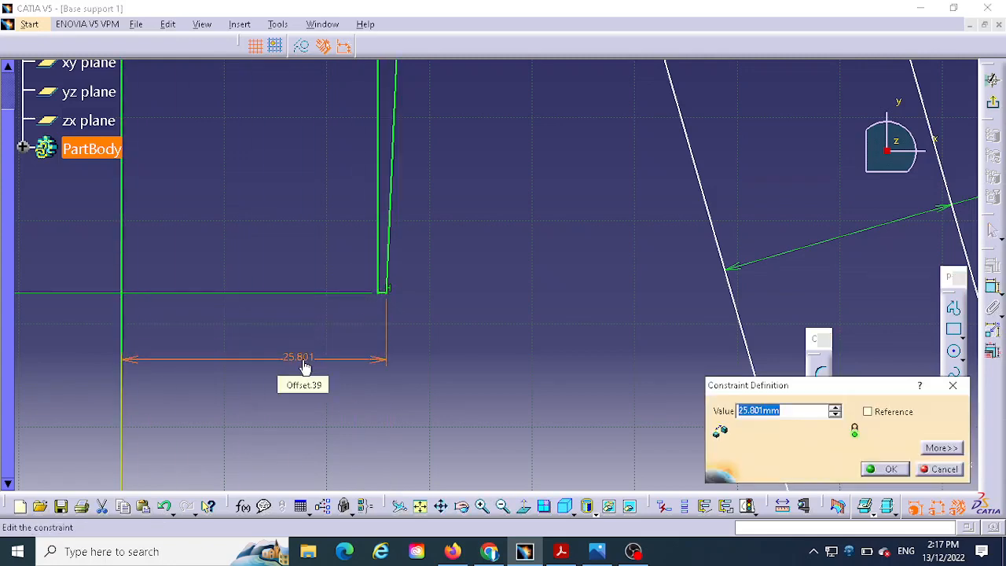
{"action": "type", "text": "35"}
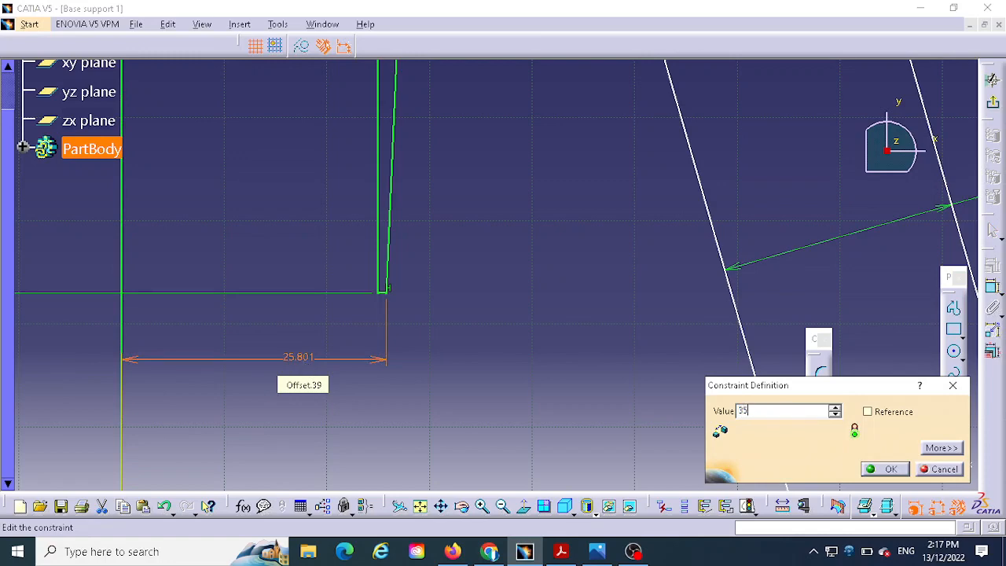
{"action": "key", "text": "Return"}
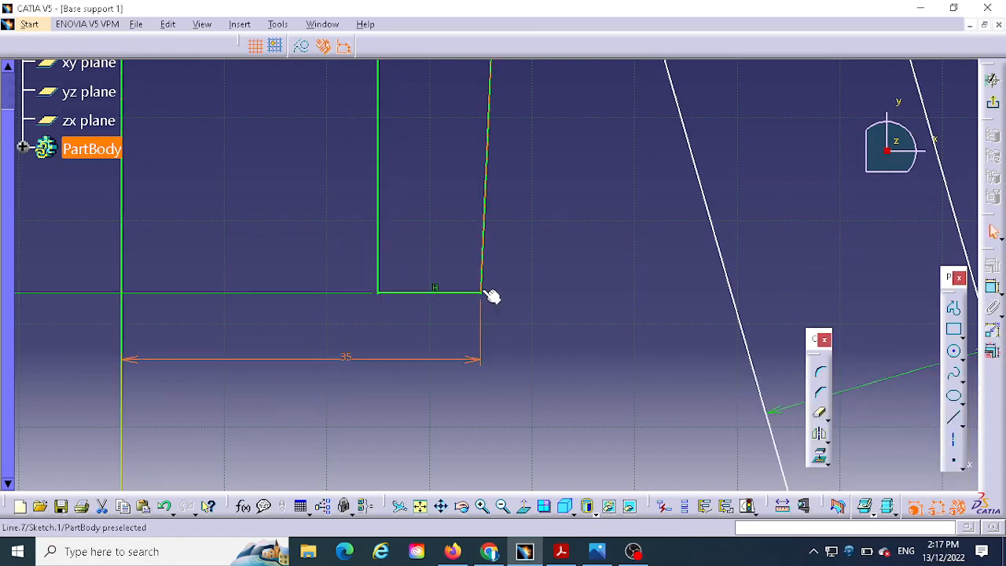
- Shift the centre of the groove's R8 arc slightly upward to check which wall elements are still free
{"action": "middle_click_drag", "start_coordinate": [564, 278], "coordinate": [586, 392]}
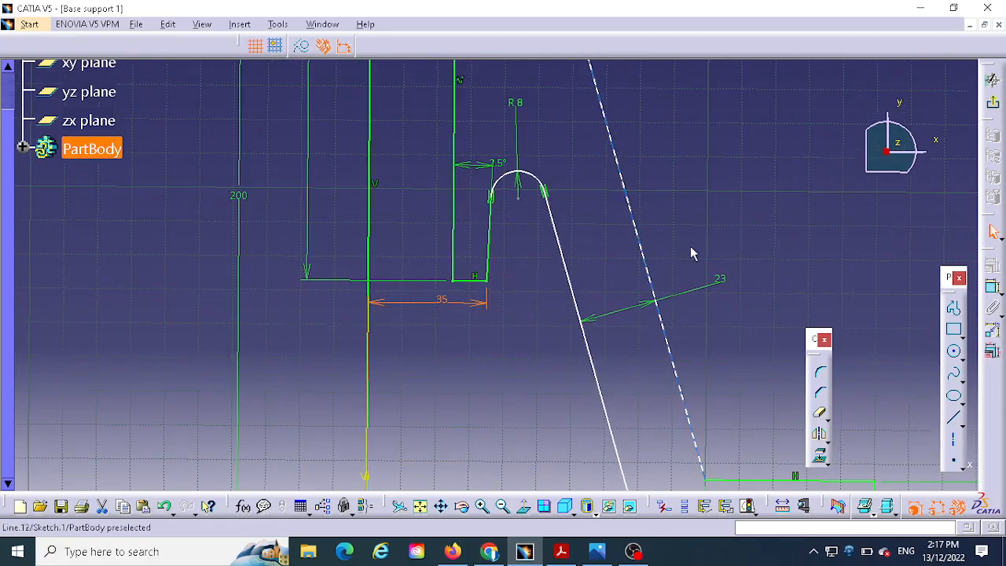
{"action": "middle_click_drag", "start_coordinate": [755, 152], "coordinate": [732, 235]}
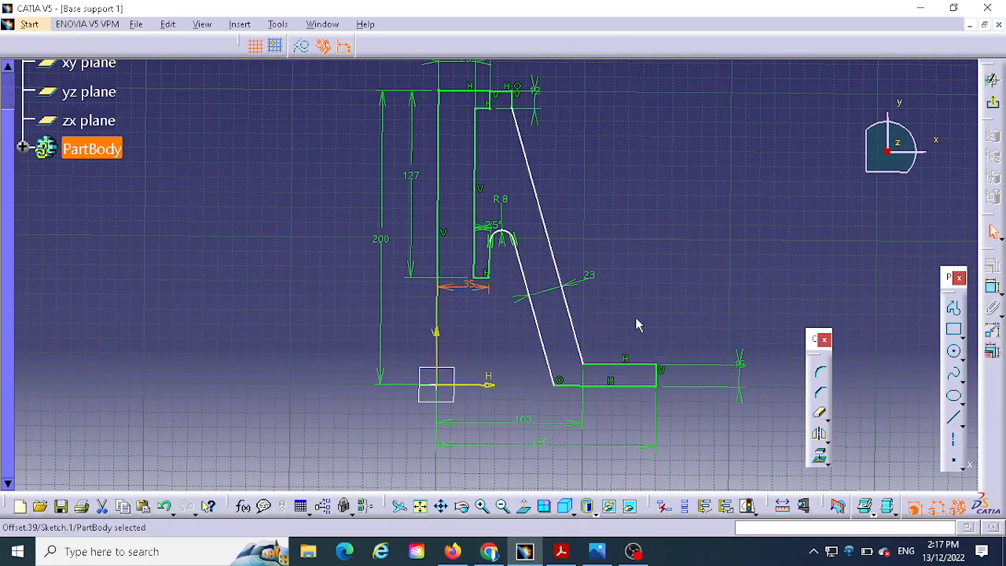
{"action": "middle_click_drag", "start_coordinate": [664, 300], "coordinate": [727, 195]}
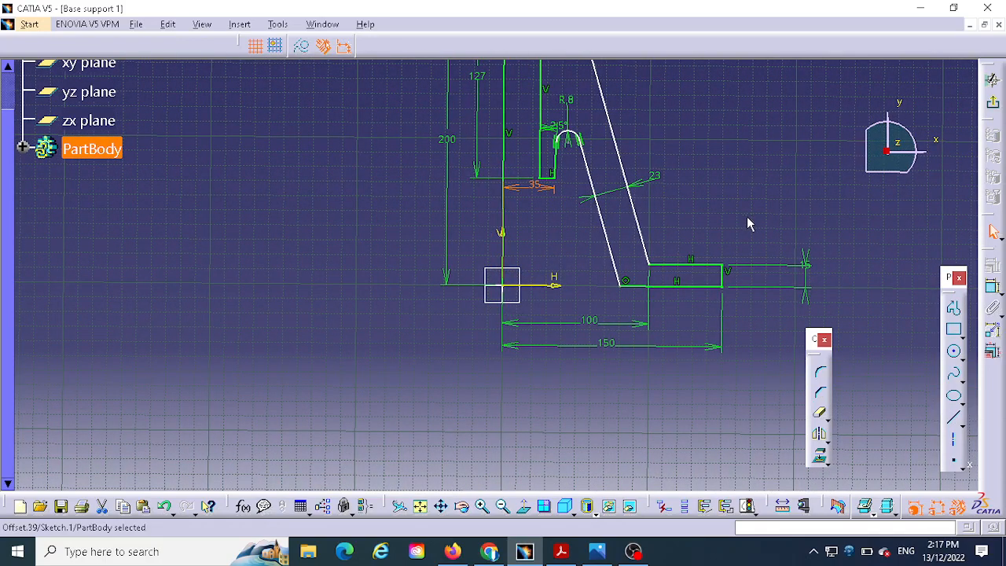
{"action": "middle_click_drag", "start_coordinate": [777, 198], "coordinate": [741, 226]}
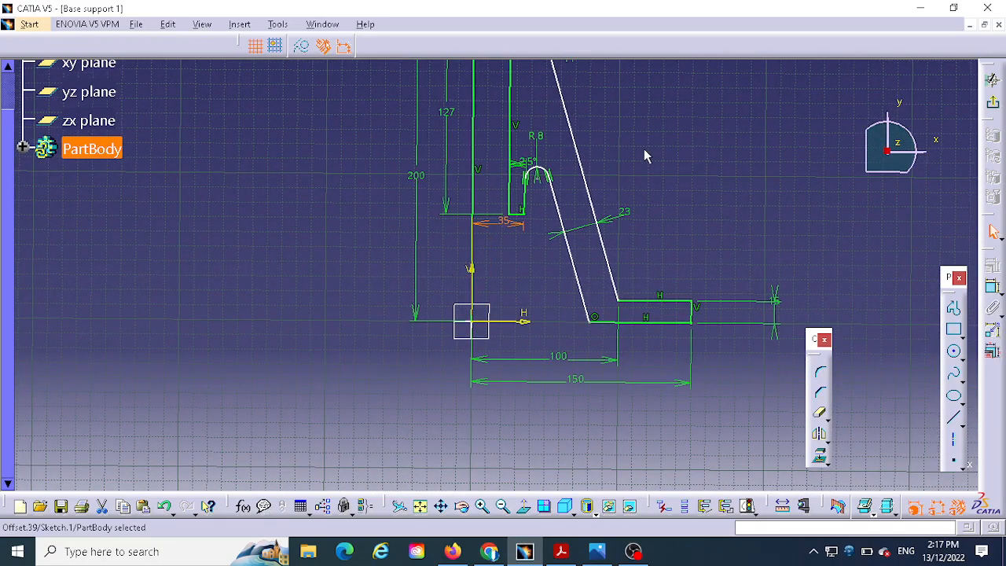
{"action": "middle_click_drag", "start_coordinate": [644, 156], "coordinate": [675, 95]}
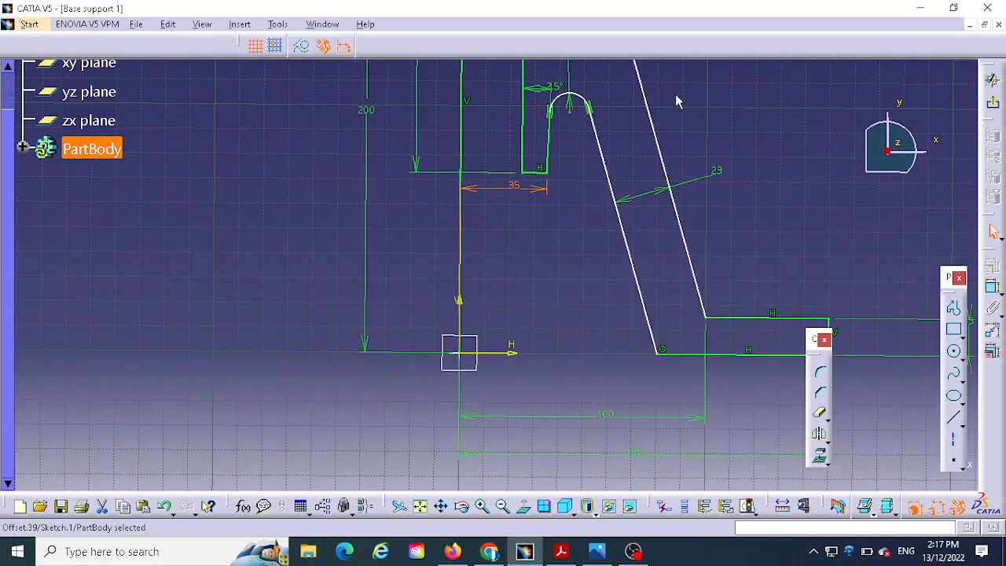
{"action": "middle_click_drag", "start_coordinate": [747, 152], "coordinate": [732, 199]}
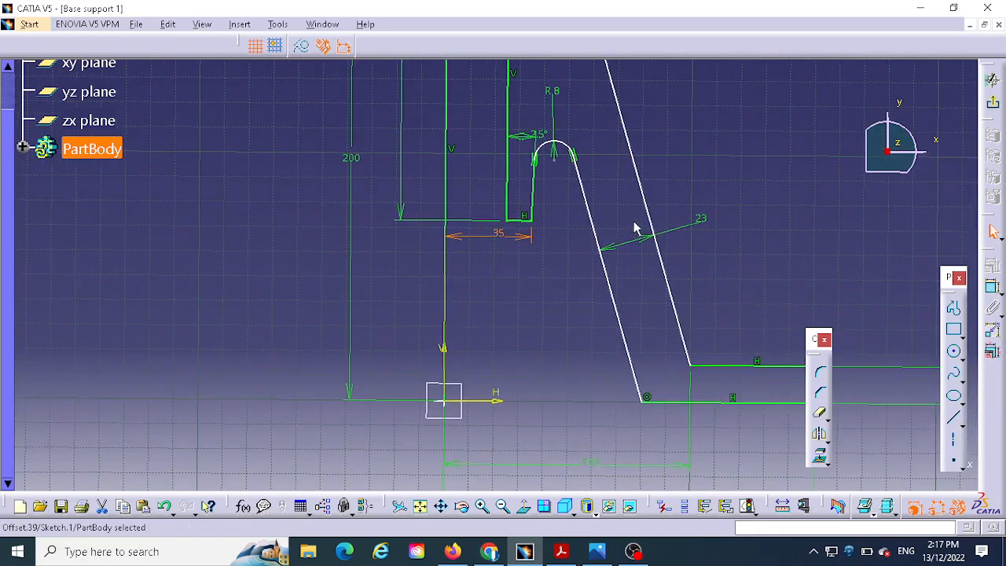
{"action": "mouse_move", "coordinate": [556, 163]}
{"action": "left_mouse_down"}
{"action": "mouse_move", "coordinate": [554, 127]}
{"action": "mouse_move", "coordinate": [558, 162]}
{"action": "mouse_move", "coordinate": [563, 154]}
{"action": "left_mouse_up"}
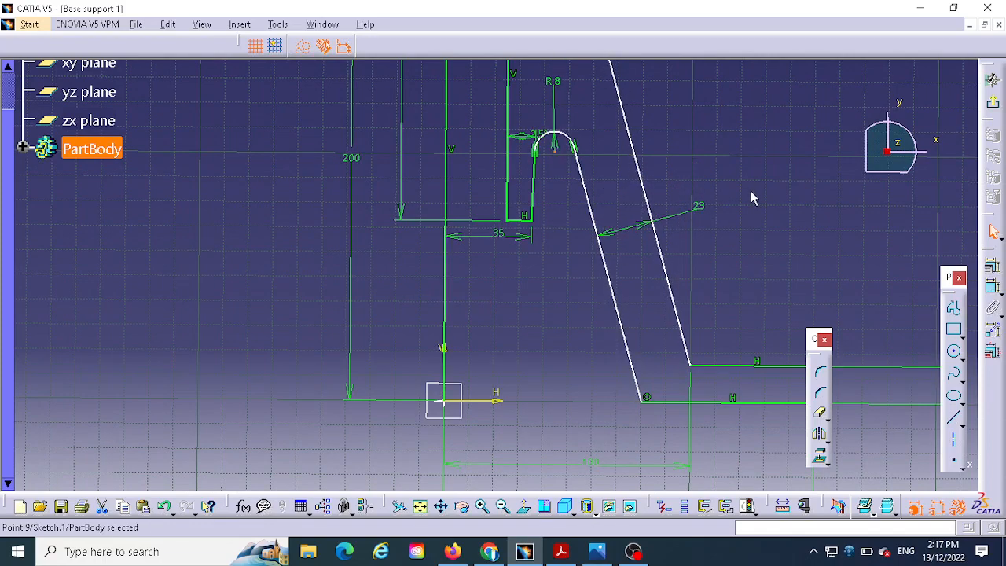
{"action": "mouse_move", "coordinate": [746, 198]}
{"action": "middle_mouse_down"}
{"action": "mouse_move", "coordinate": [730, 117]}
{"action": "mouse_move", "coordinate": [738, 158]}
{"action": "mouse_move", "coordinate": [692, 273]}
{"action": "middle_mouse_up"}
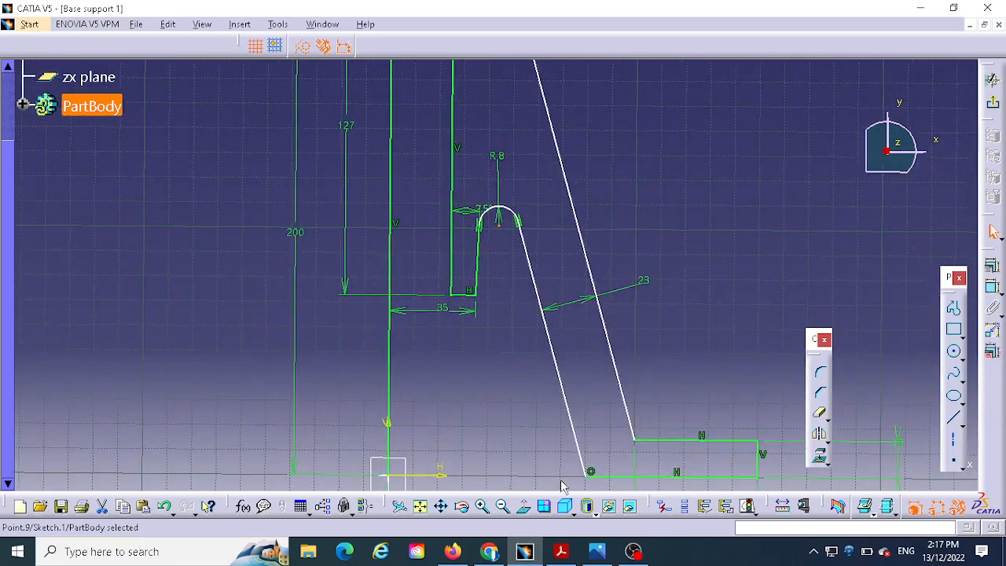
- Examine the front view and Section A-A of the reference drawing for a dimension that locates the groove's rounded top
{"action": "left_click", "coordinate": [597, 551]}
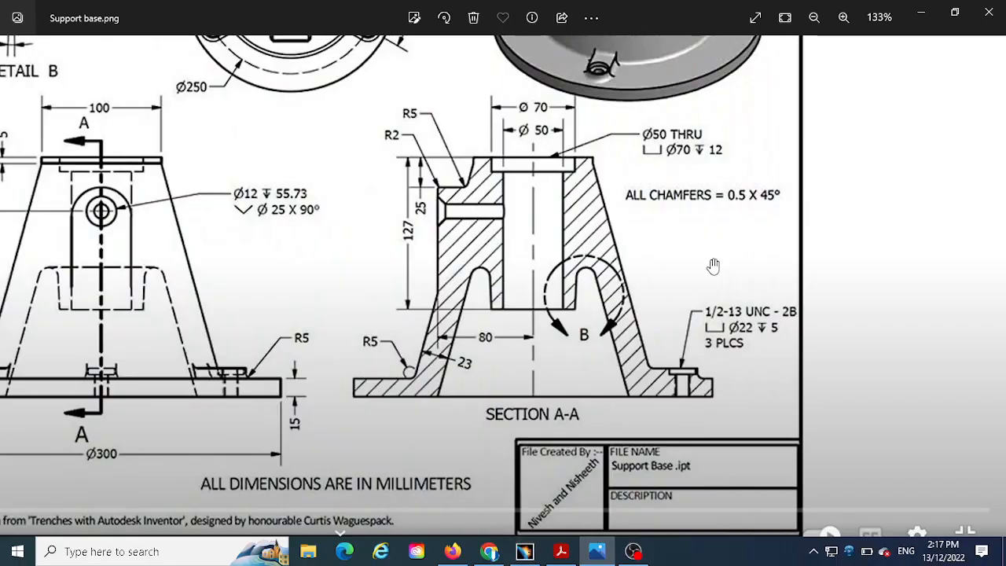
{"action": "scroll", "coordinate": [361, 283], "scroll_direction": "down", "scroll_amount": 1}
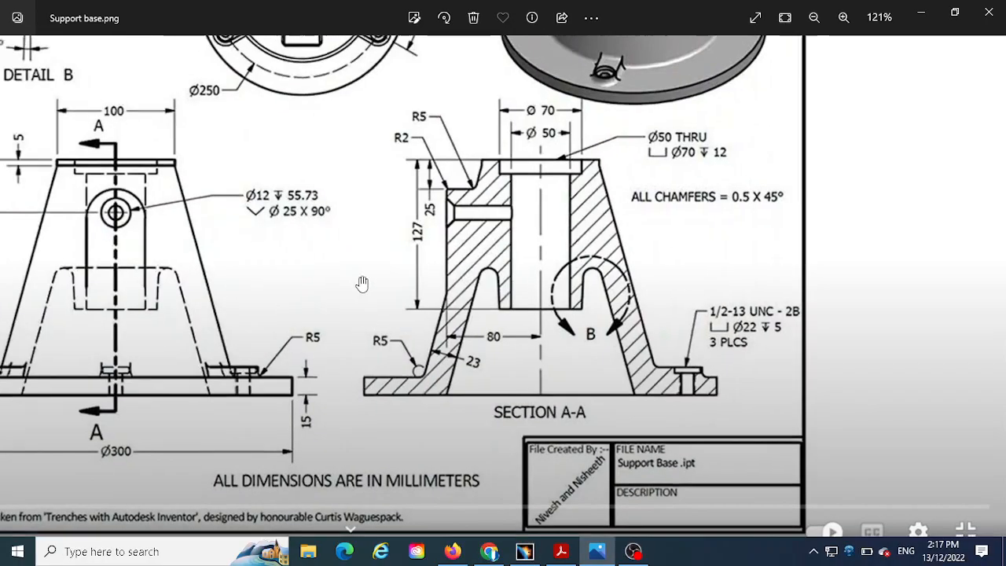
{"action": "scroll", "coordinate": [362, 283], "scroll_direction": "down", "scroll_amount": 1}
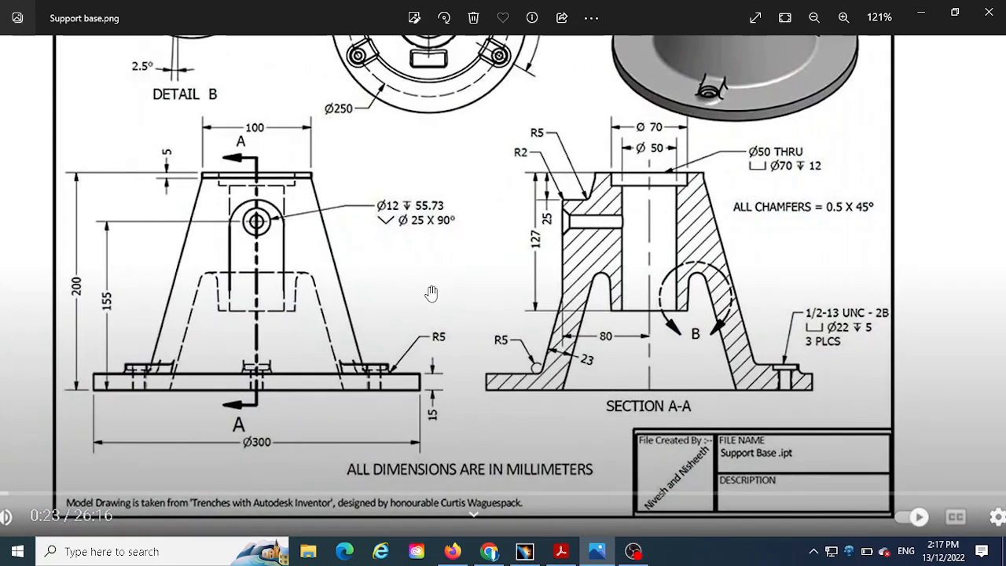
{"action": "left_click_drag", "start_coordinate": [432, 293], "coordinate": [387, 307]}
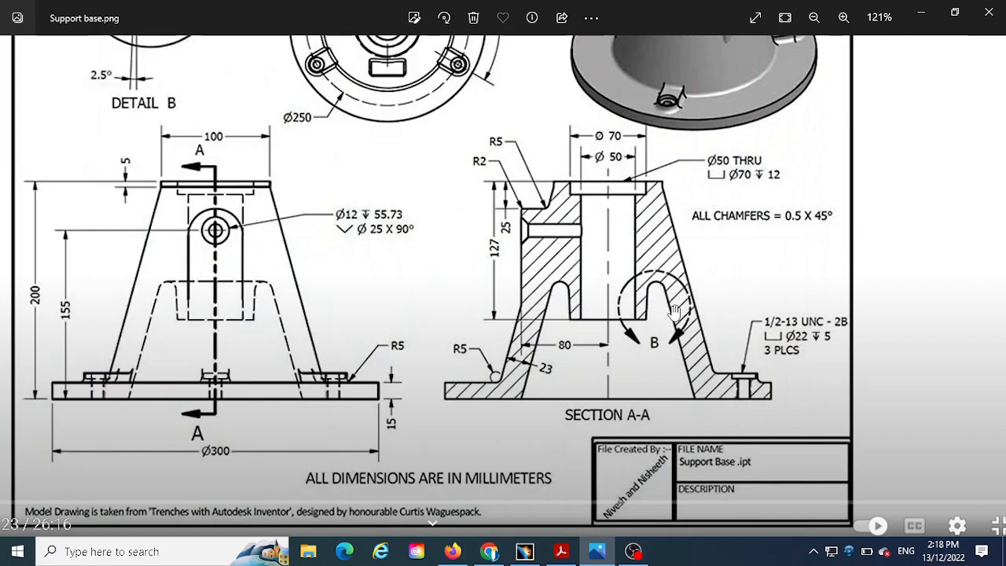
{"action": "left_click", "coordinate": [524, 551]}
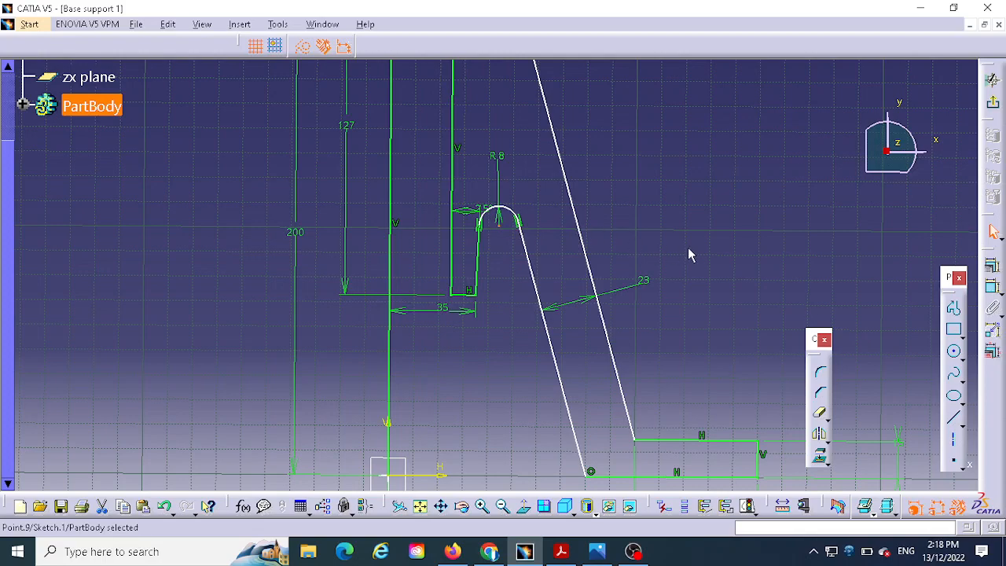
- Move the under-constrained slanted walls and reposition the groove's R8 arc centre about 95 mm above the flange's bottom line
{"action": "mouse_move", "coordinate": [695, 252]}
{"action": "middle_mouse_down"}
{"action": "mouse_move", "coordinate": [742, 200]}
{"action": "mouse_move", "coordinate": [717, 249]}
{"action": "mouse_move", "coordinate": [744, 159]}
{"action": "middle_mouse_up"}
{"action": "mouse_move", "coordinate": [632, 395]}
{"action": "left_mouse_down"}
{"action": "mouse_move", "coordinate": [613, 395]}
{"action": "mouse_move", "coordinate": [638, 382]}
{"action": "mouse_move", "coordinate": [629, 385]}
{"action": "left_mouse_up"}
{"action": "middle_click_drag", "start_coordinate": [703, 243], "coordinate": [671, 339]}
{"action": "mouse_move", "coordinate": [716, 265]}
{"action": "middle_mouse_down"}
{"action": "mouse_move", "coordinate": [736, 204]}
{"action": "mouse_move", "coordinate": [737, 265]}
{"action": "mouse_move", "coordinate": [714, 347]}
{"action": "mouse_move", "coordinate": [735, 289]}
{"action": "middle_mouse_up"}
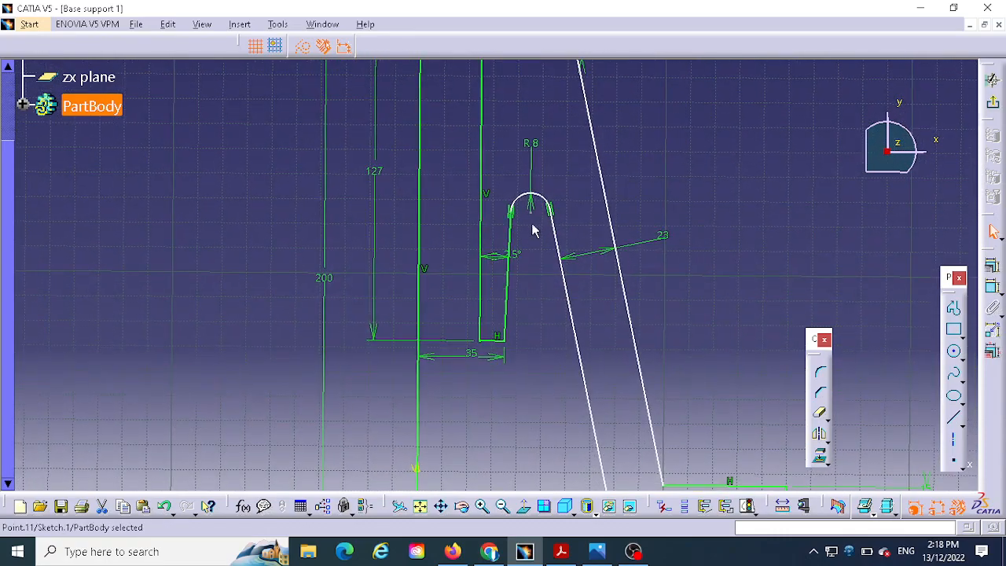
{"action": "left_click_drag", "start_coordinate": [539, 218], "coordinate": [538, 287]}
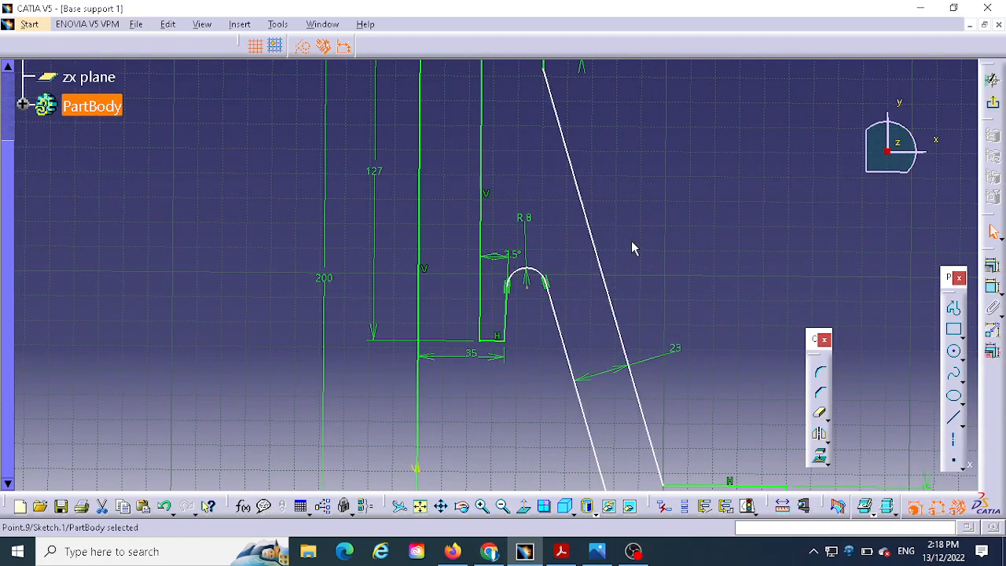
- Dimension the vertical distance from the flange's bottom line to the centre of the groove's R8 arc as 95 mm
{"action": "middle_click_drag", "start_coordinate": [633, 247], "coordinate": [639, 141]}
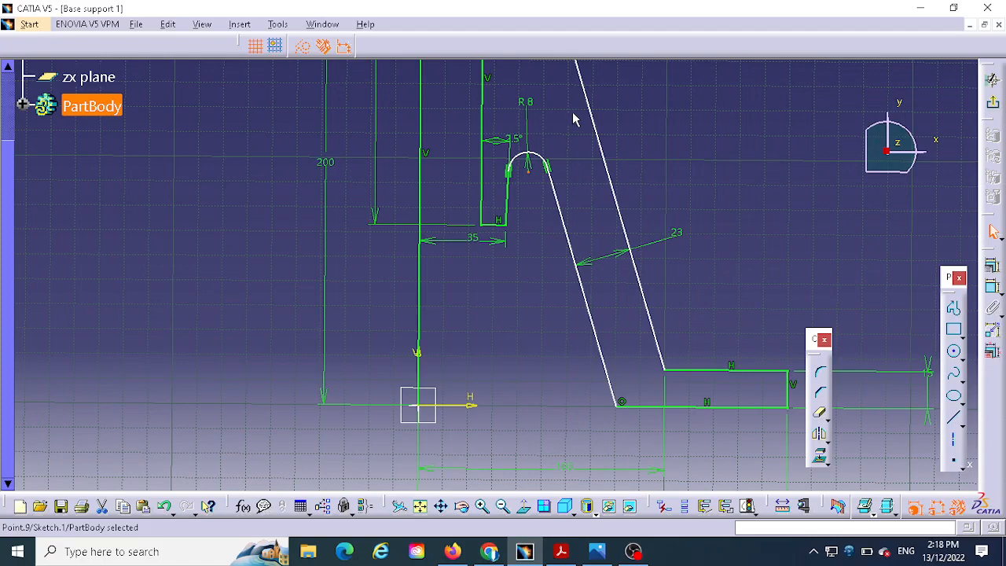
{"action": "middle_click_drag", "start_coordinate": [573, 111], "coordinate": [583, 58]}
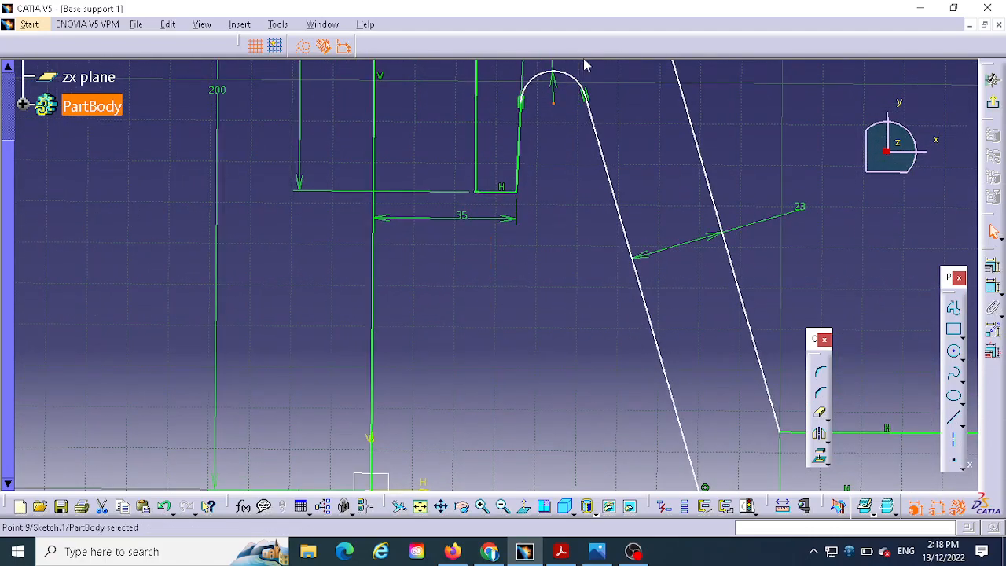
{"action": "mouse_move", "coordinate": [581, 183]}
{"action": "middle_mouse_down"}
{"action": "mouse_move", "coordinate": [582, 278]}
{"action": "mouse_move", "coordinate": [566, 247]}
{"action": "mouse_move", "coordinate": [594, 129]}
{"action": "middle_mouse_up"}
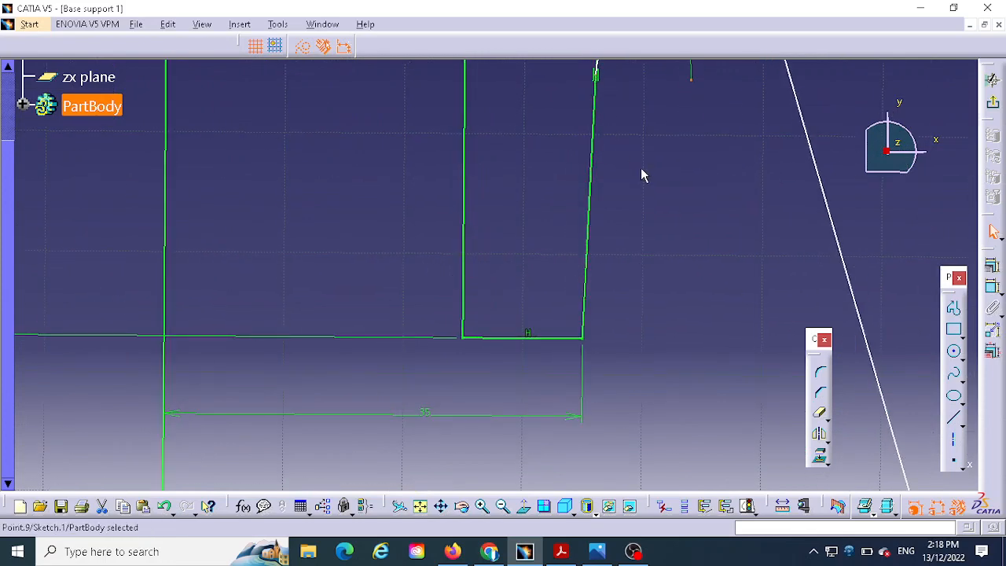
{"action": "mouse_move", "coordinate": [645, 175]}
{"action": "middle_mouse_down"}
{"action": "mouse_move", "coordinate": [608, 289]}
{"action": "mouse_move", "coordinate": [613, 213]}
{"action": "middle_mouse_up"}
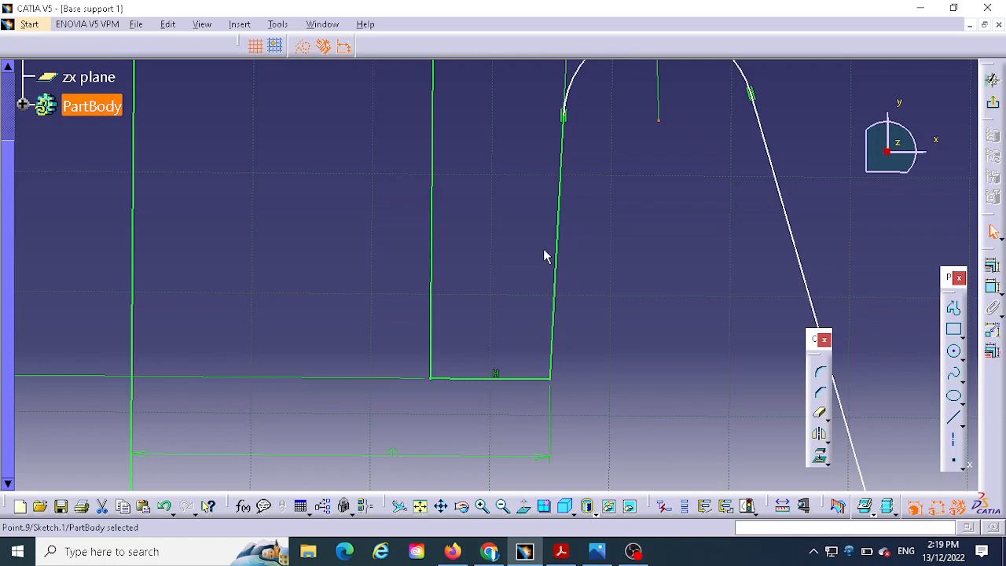
{"action": "mouse_move", "coordinate": [606, 263]}
{"action": "middle_mouse_down"}
{"action": "mouse_move", "coordinate": [602, 431]}
{"action": "mouse_move", "coordinate": [609, 283]}
{"action": "mouse_move", "coordinate": [586, 326]}
{"action": "mouse_move", "coordinate": [579, 320]}
{"action": "mouse_move", "coordinate": [546, 416]}
{"action": "middle_mouse_up"}
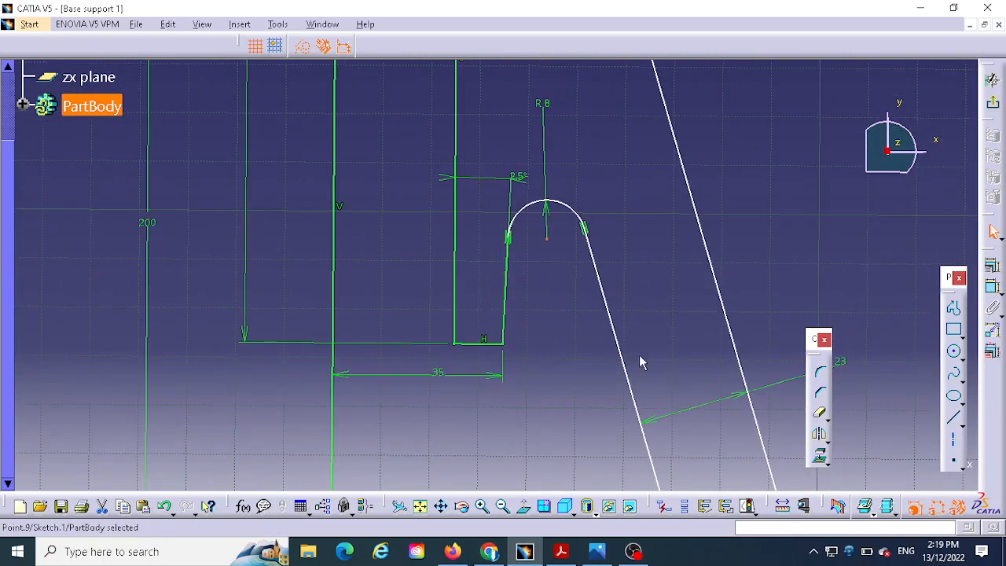
{"action": "mouse_move", "coordinate": [640, 362]}
{"action": "middle_mouse_down"}
{"action": "mouse_move", "coordinate": [665, 243]}
{"action": "mouse_move", "coordinate": [612, 116]}
{"action": "middle_mouse_up"}
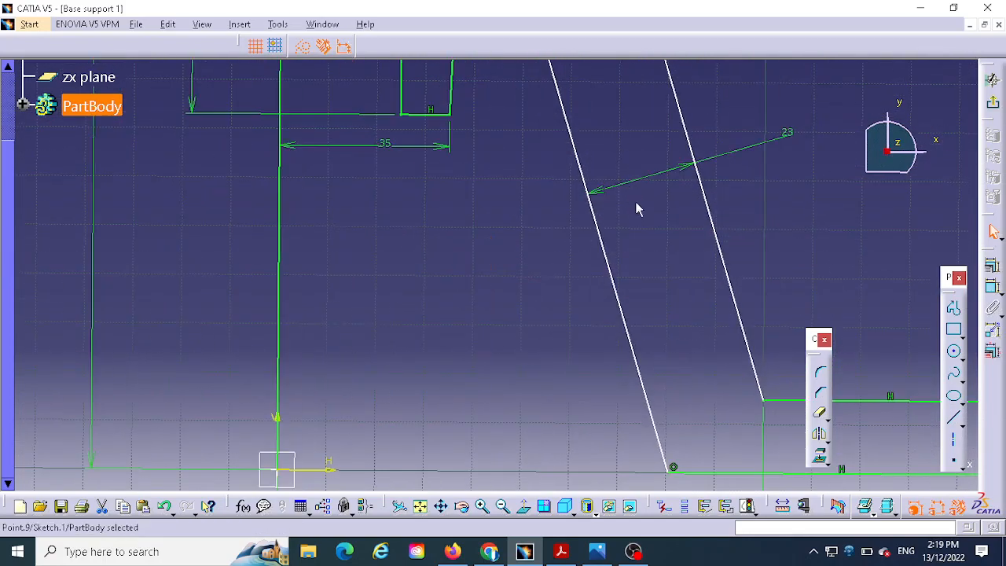
{"action": "middle_click_drag", "start_coordinate": [621, 243], "coordinate": [624, 278]}
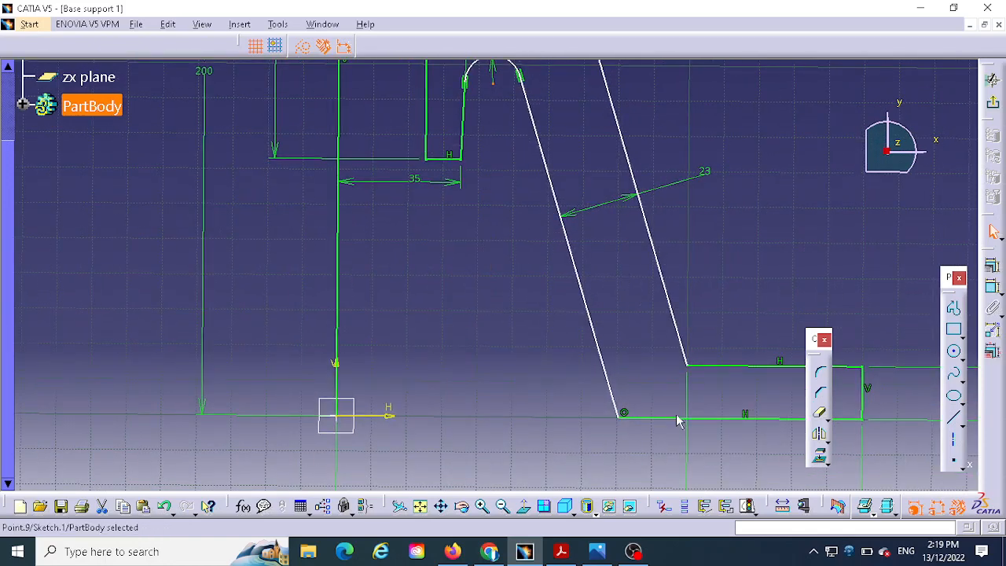
{"action": "left_click", "coordinate": [992, 286]}
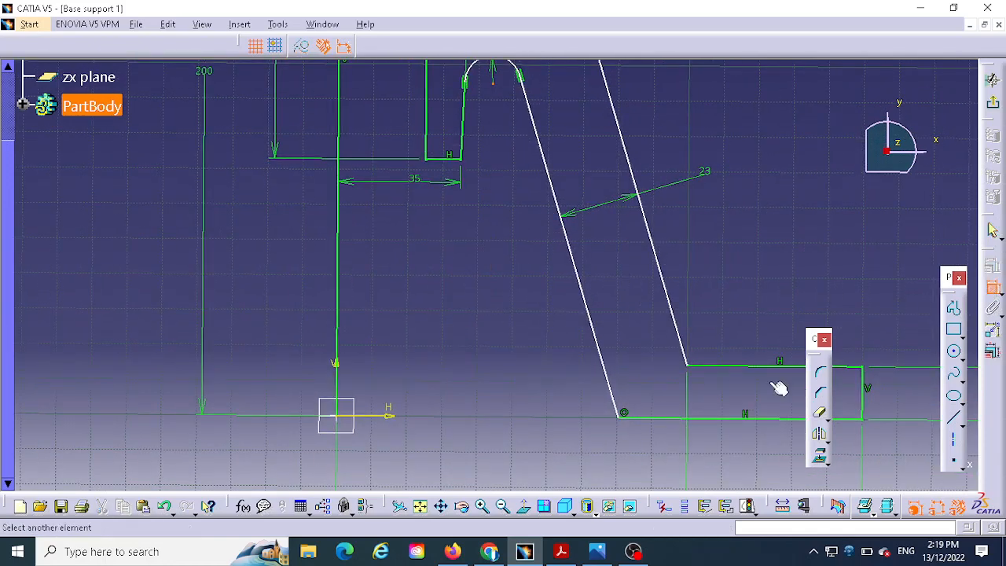
{"action": "left_click", "coordinate": [641, 419]}
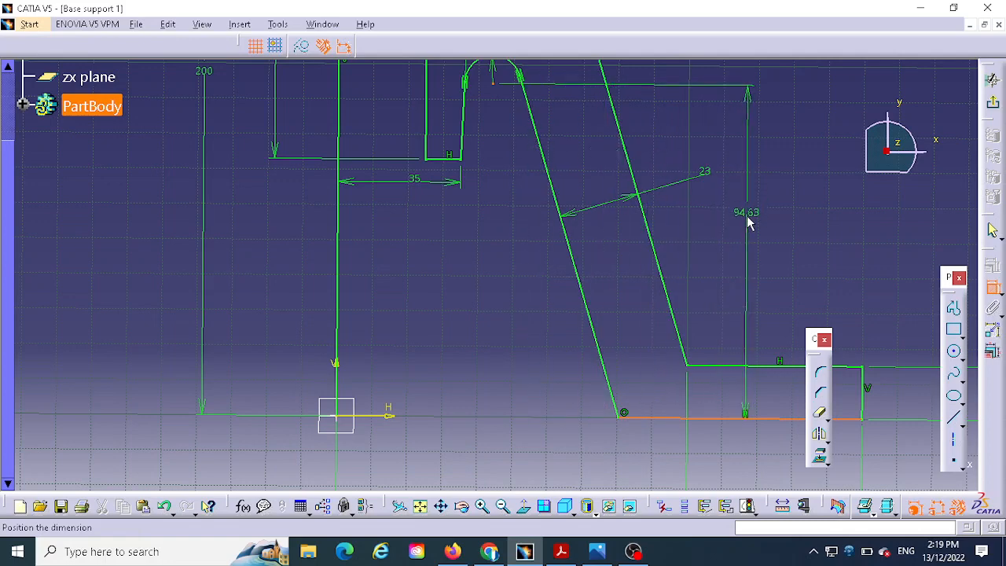
{"action": "left_click", "coordinate": [749, 221]}
{"action": "double_click", "coordinate": [758, 213]}
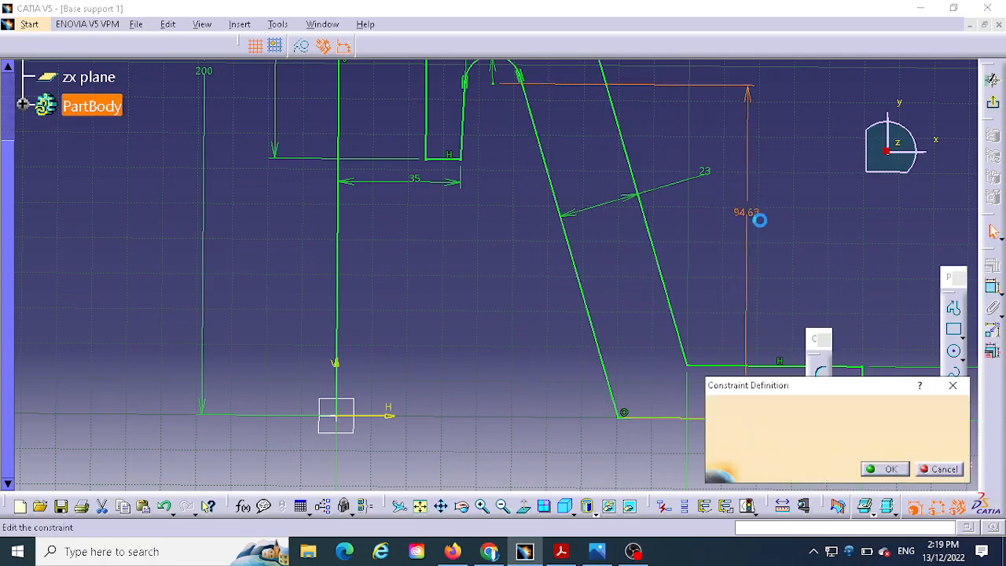
{"action": "type", "text": "8"}
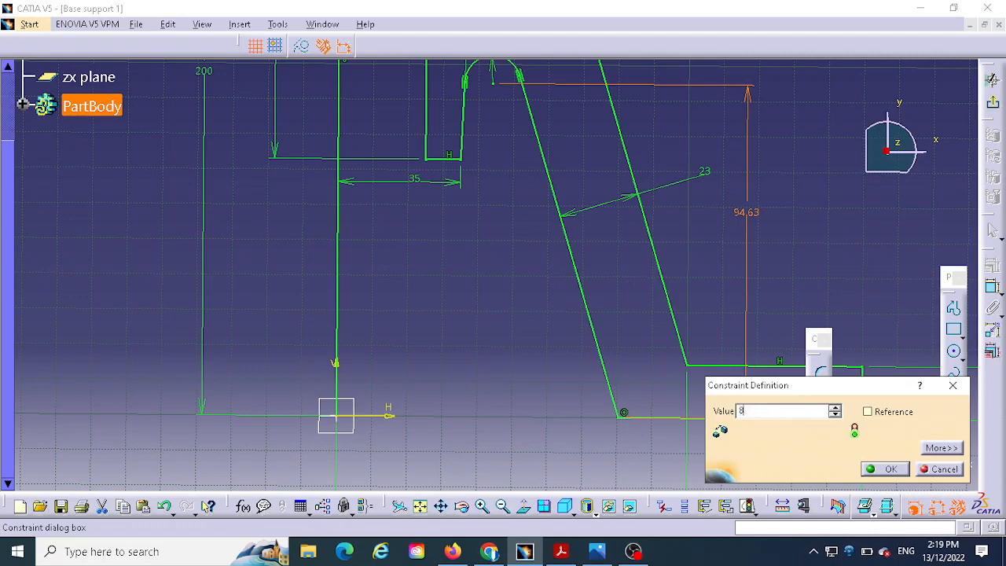
{"action": "type", "text": "5"}
{"action": "key", "text": "Return"}
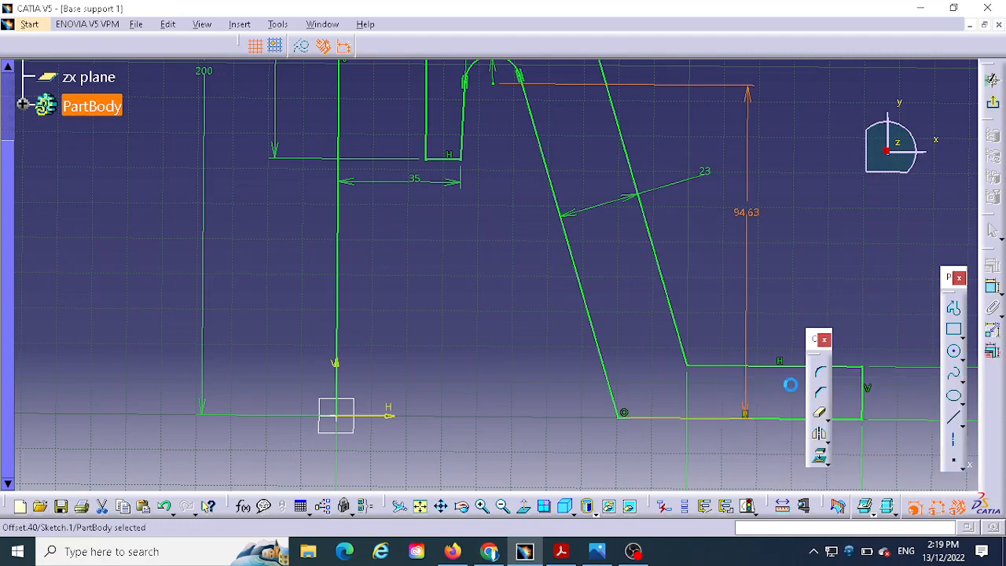
- Delete the horizontal line that runs from the top of the vertical centre line to the profile's upper shoulder
{"action": "middle_click_drag", "start_coordinate": [522, 278], "coordinate": [534, 353]}
{"action": "left_click", "coordinate": [522, 279]}
{"action": "mouse_move", "coordinate": [756, 181]}
{"action": "middle_mouse_down"}
{"action": "mouse_move", "coordinate": [760, 272]}
{"action": "mouse_move", "coordinate": [730, 285]}
{"action": "middle_mouse_up"}
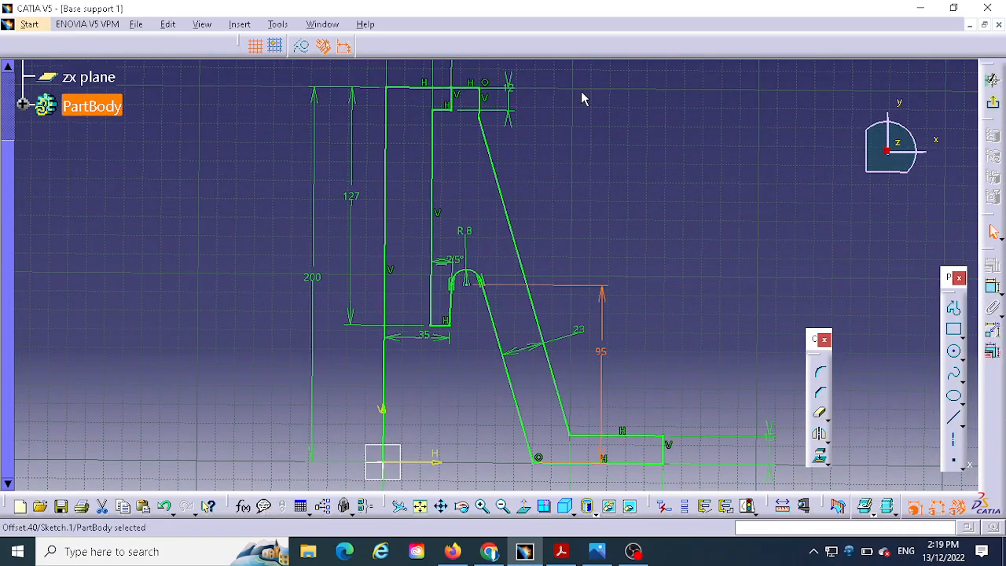
{"action": "mouse_move", "coordinate": [582, 98]}
{"action": "middle_mouse_down"}
{"action": "mouse_move", "coordinate": [613, 155]}
{"action": "mouse_move", "coordinate": [602, 145]}
{"action": "middle_mouse_up"}
{"action": "mouse_move", "coordinate": [717, 227]}
{"action": "middle_mouse_down"}
{"action": "mouse_move", "coordinate": [724, 174]}
{"action": "mouse_move", "coordinate": [716, 162]}
{"action": "middle_mouse_up"}
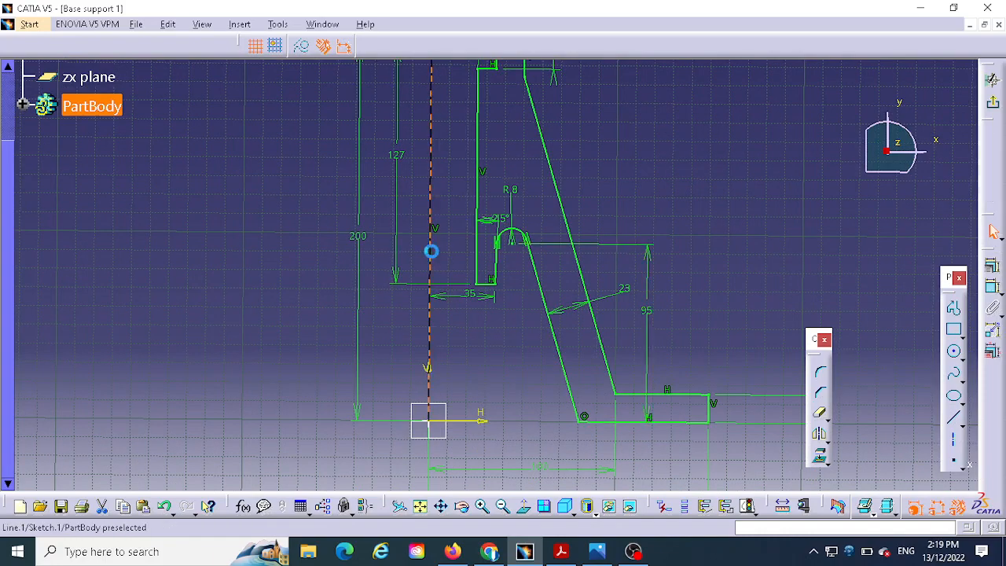
{"action": "left_click", "coordinate": [432, 252]}
{"action": "middle_click_drag", "start_coordinate": [730, 190], "coordinate": [748, 306]}
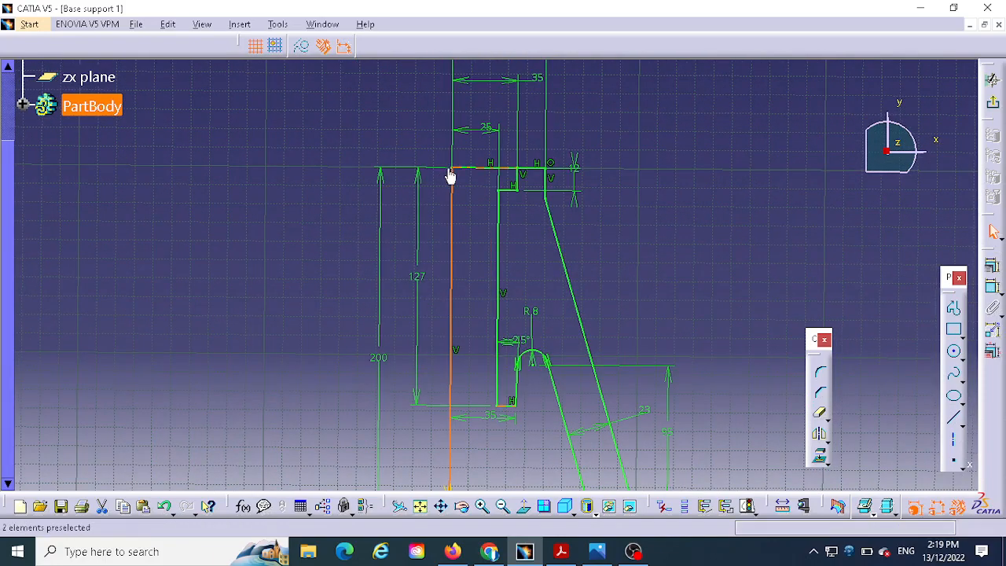
{"action": "left_click", "coordinate": [490, 176]}
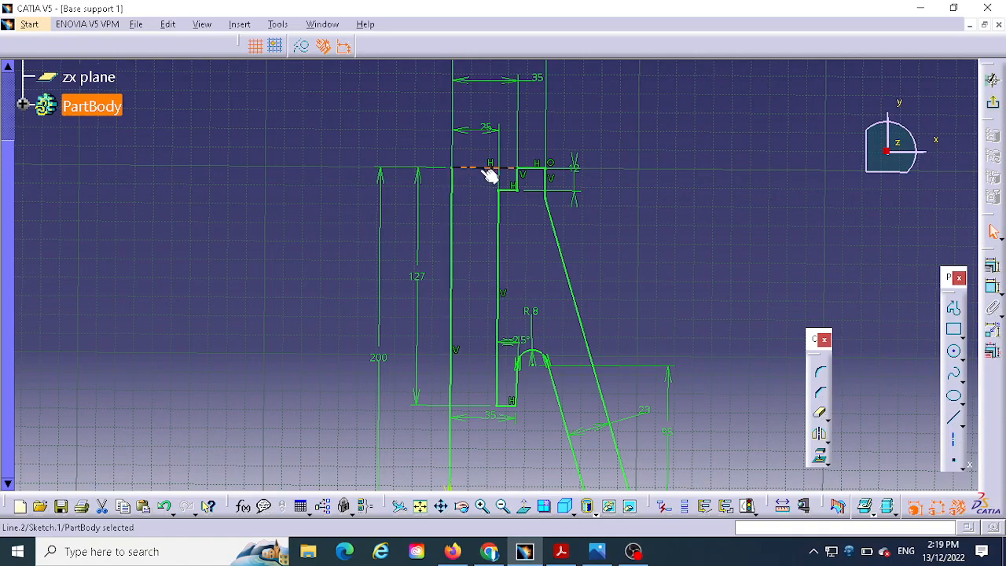
{"action": "key", "text": "Delete"}
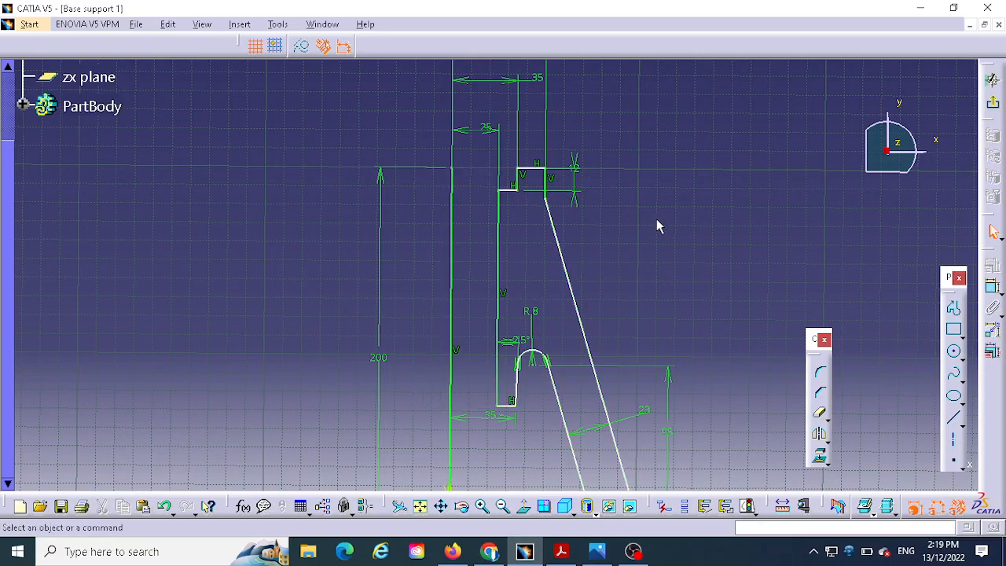
- Convert the vertical centre line of the profile into a construction element
{"action": "middle_click_drag", "start_coordinate": [658, 226], "coordinate": [661, 162]}
{"action": "mouse_move", "coordinate": [683, 211]}
{"action": "middle_mouse_down"}
{"action": "mouse_move", "coordinate": [685, 199]}
{"action": "mouse_move", "coordinate": [669, 286]}
{"action": "mouse_move", "coordinate": [692, 189]}
{"action": "middle_mouse_up"}
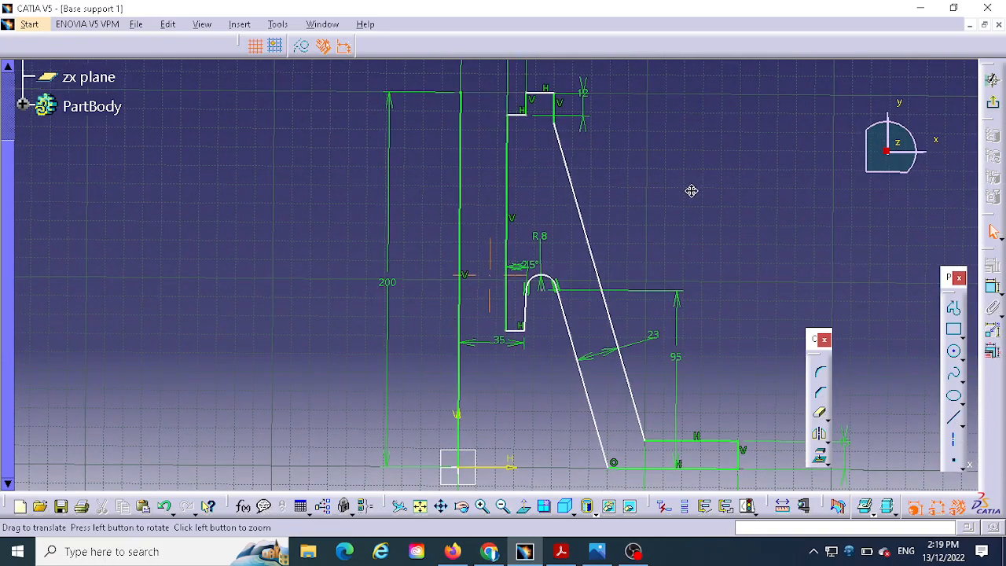
{"action": "left_click", "coordinate": [462, 202]}
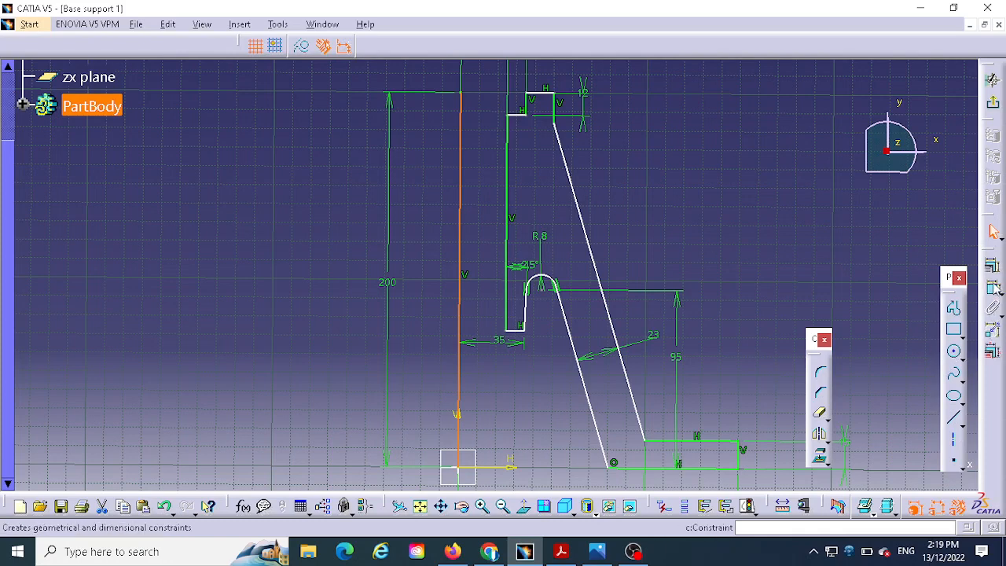
{"action": "double_click", "coordinate": [461, 248]}
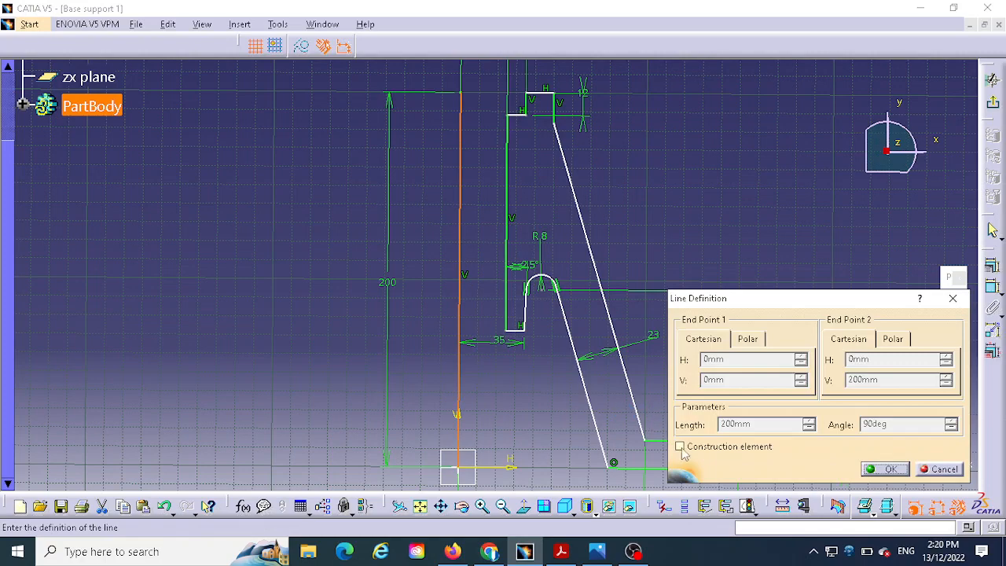
{"action": "left_click", "coordinate": [680, 447]}
{"action": "left_click", "coordinate": [886, 468]}
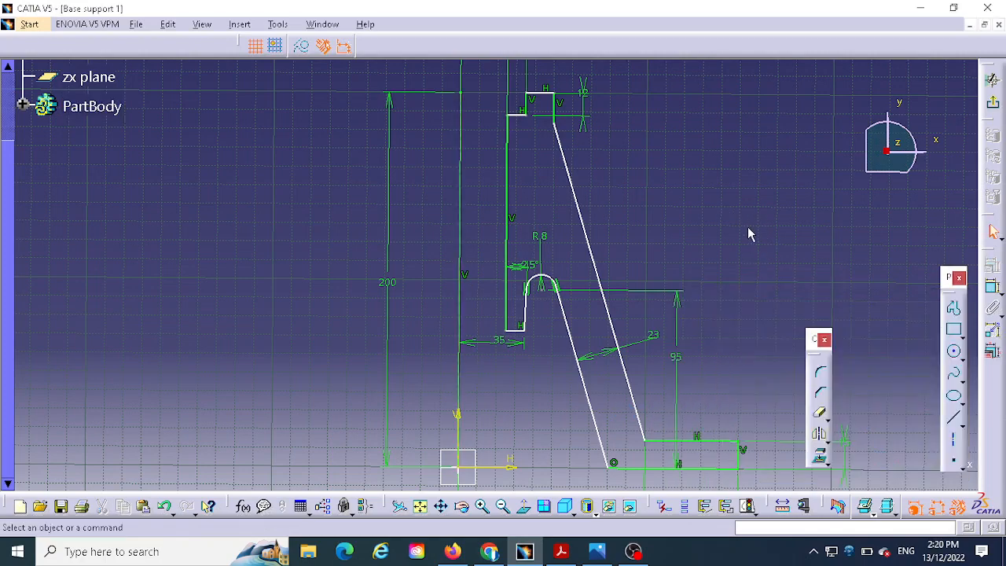
- Delete the 200 mm length dimension of the vertical centre line
{"action": "mouse_move", "coordinate": [748, 228]}
{"action": "middle_mouse_down"}
{"action": "mouse_move", "coordinate": [737, 189]}
{"action": "mouse_move", "coordinate": [742, 209]}
{"action": "middle_mouse_up"}
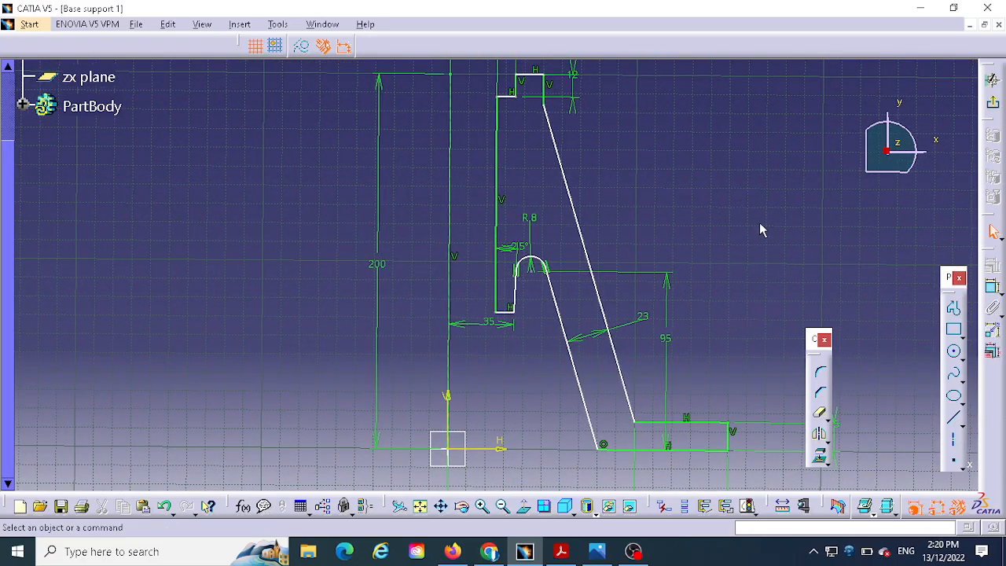
{"action": "left_click", "coordinate": [378, 267]}
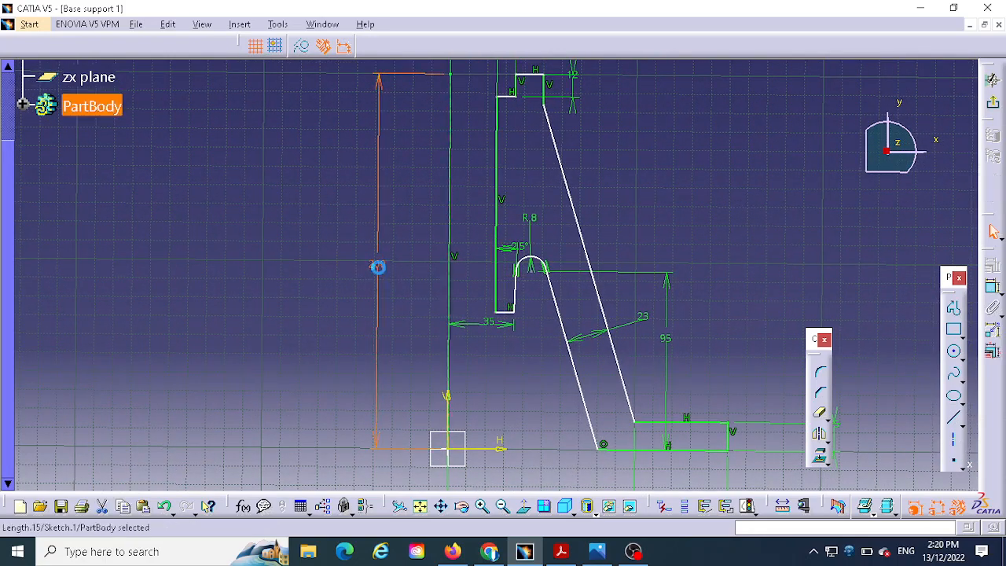
{"action": "key", "text": "Delete"}
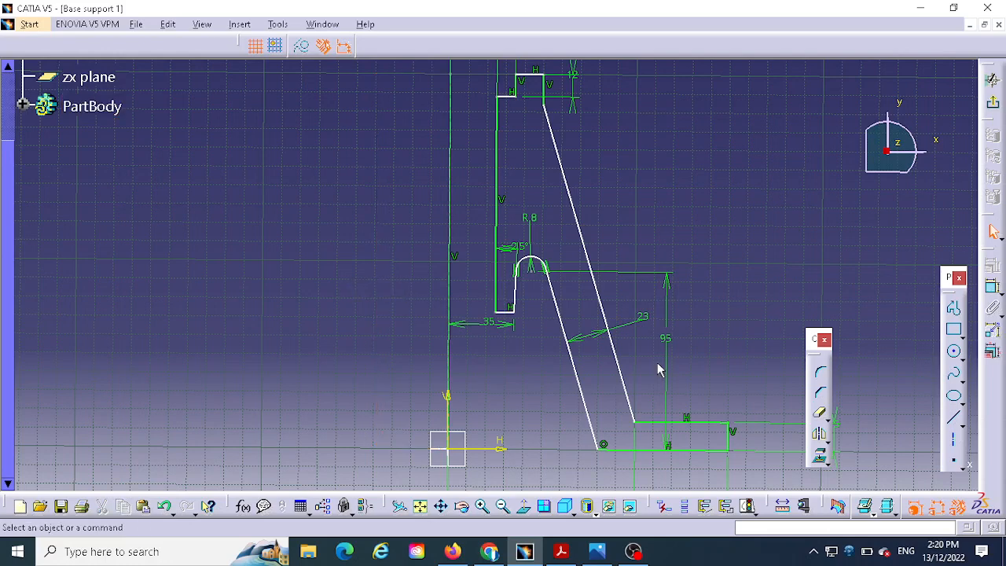
- Try to dimension the profile's top edge from the sketch axis, and undo the placed dimension
{"action": "left_click", "coordinate": [993, 288]}
{"action": "left_click", "coordinate": [535, 76]}
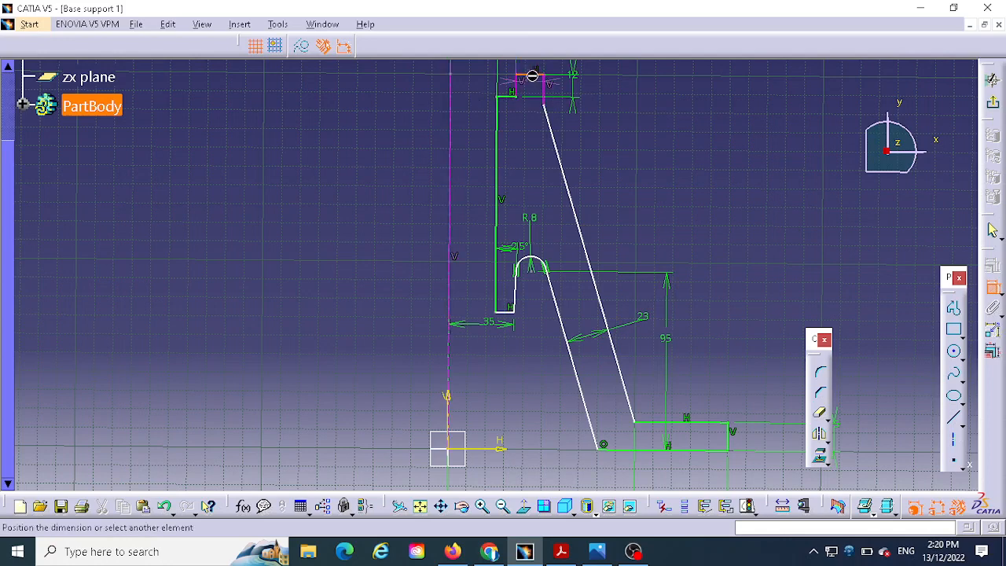
{"action": "left_click", "coordinate": [448, 396]}
{"action": "key", "text": "Escape"}
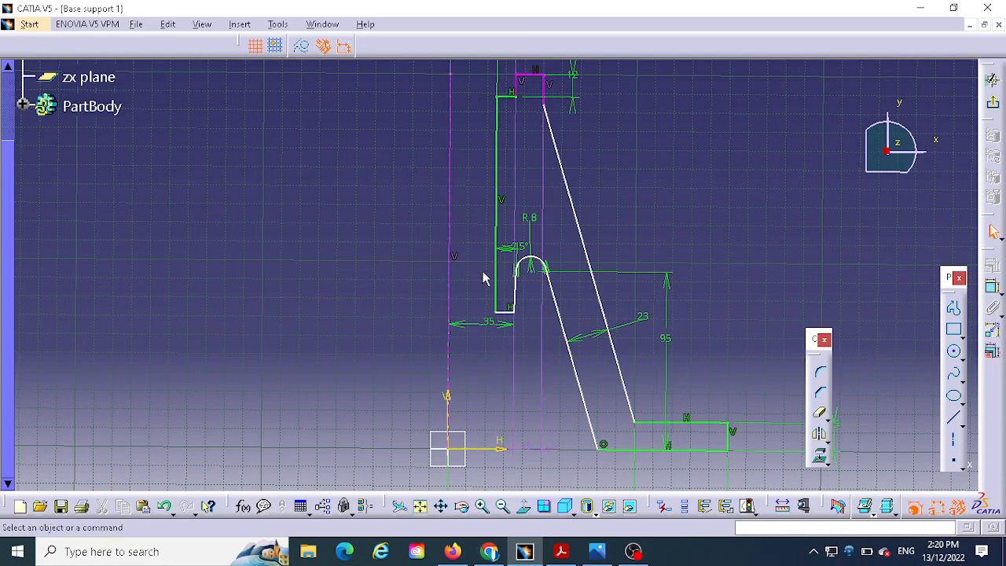
{"action": "key", "text": "ctrl+z"}
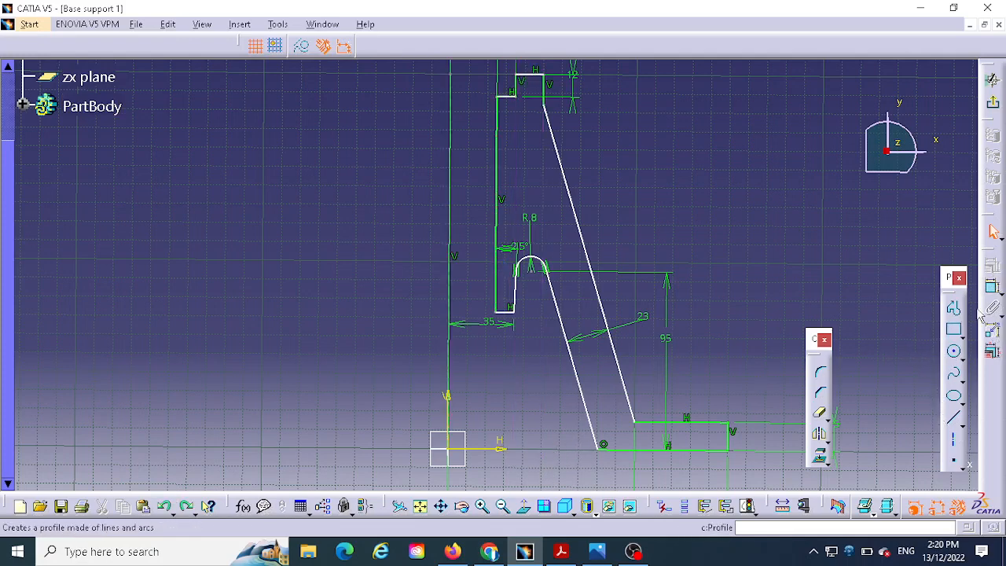
- Dimension the overall height from the horizontal axis to the profile's top edge and place it beside the centre line
{"action": "left_click", "coordinate": [993, 289]}
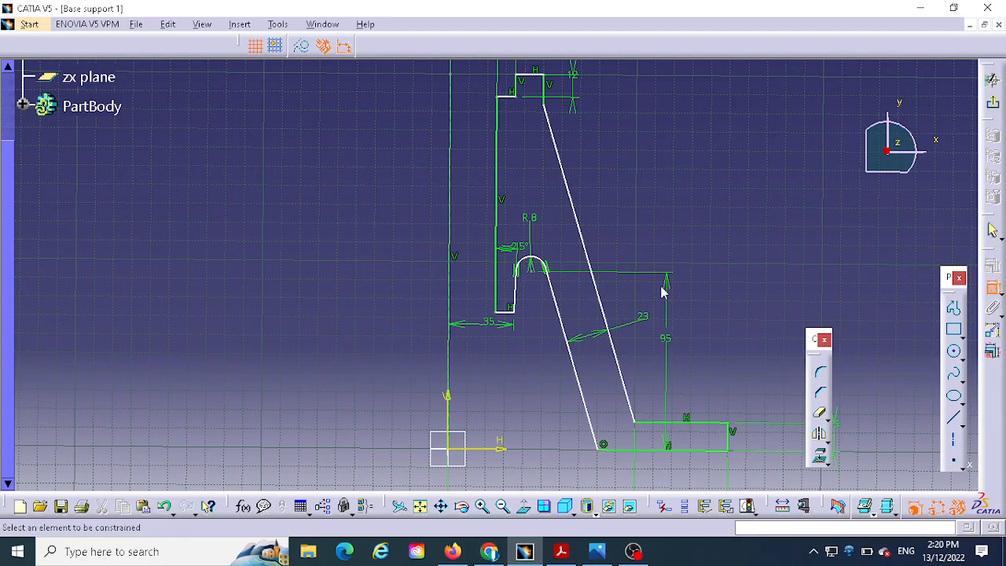
{"action": "mouse_move", "coordinate": [745, 316]}
{"action": "middle_mouse_down"}
{"action": "mouse_move", "coordinate": [755, 259]}
{"action": "mouse_move", "coordinate": [723, 354]}
{"action": "mouse_move", "coordinate": [688, 320]}
{"action": "middle_mouse_up"}
{"action": "left_click", "coordinate": [507, 180]}
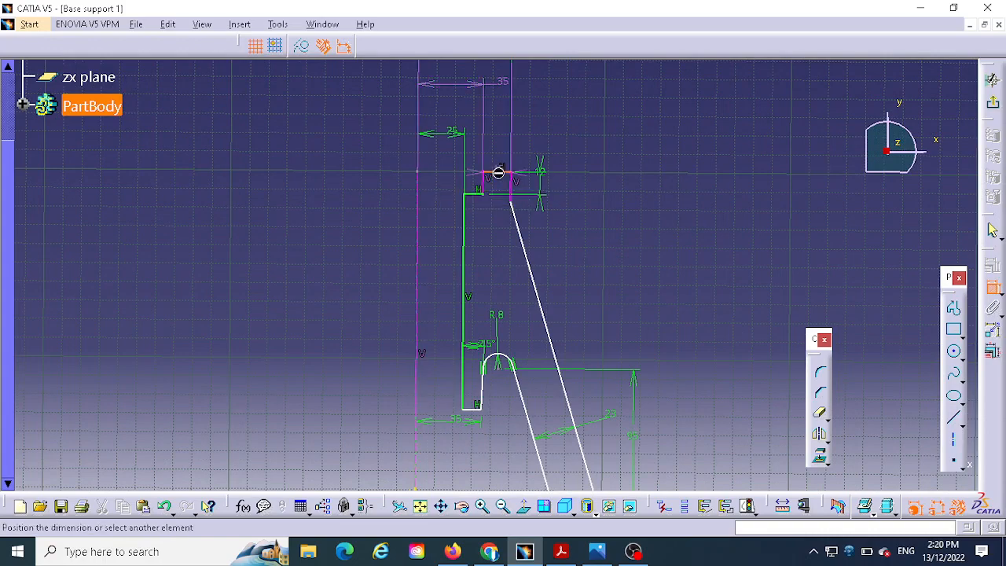
{"action": "middle_click_drag", "start_coordinate": [359, 241], "coordinate": [383, 140]}
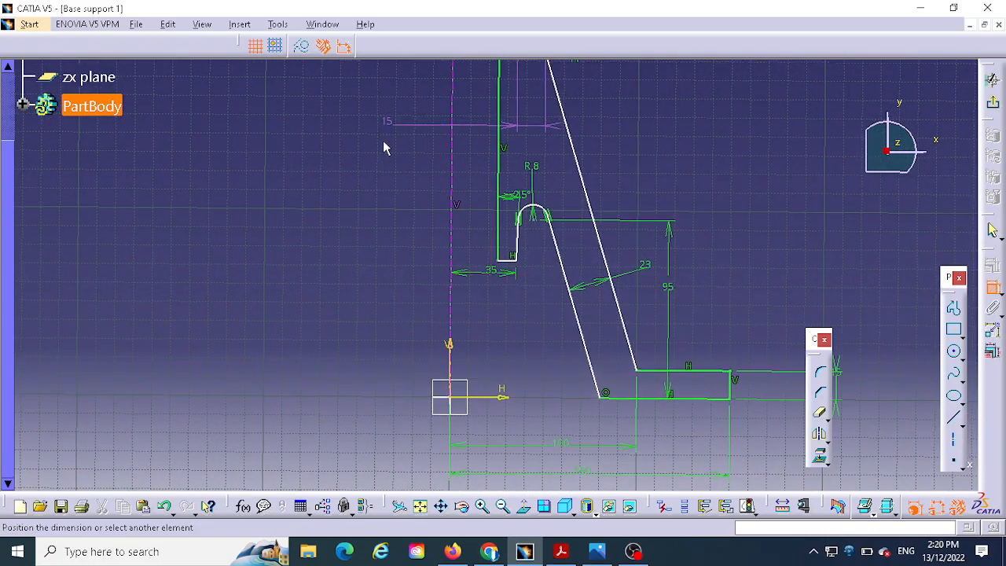
{"action": "left_click", "coordinate": [481, 402]}
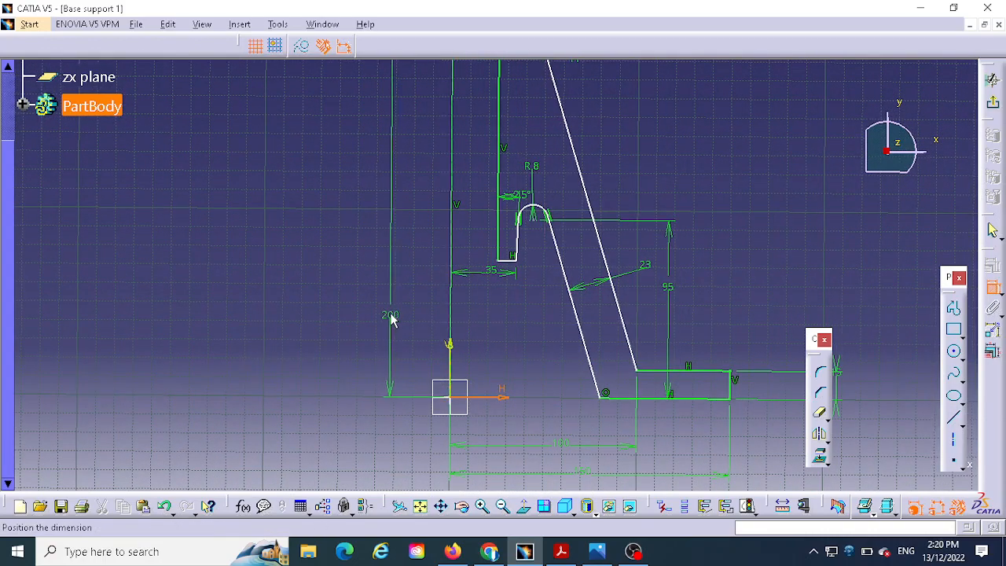
{"action": "left_click", "coordinate": [384, 197]}
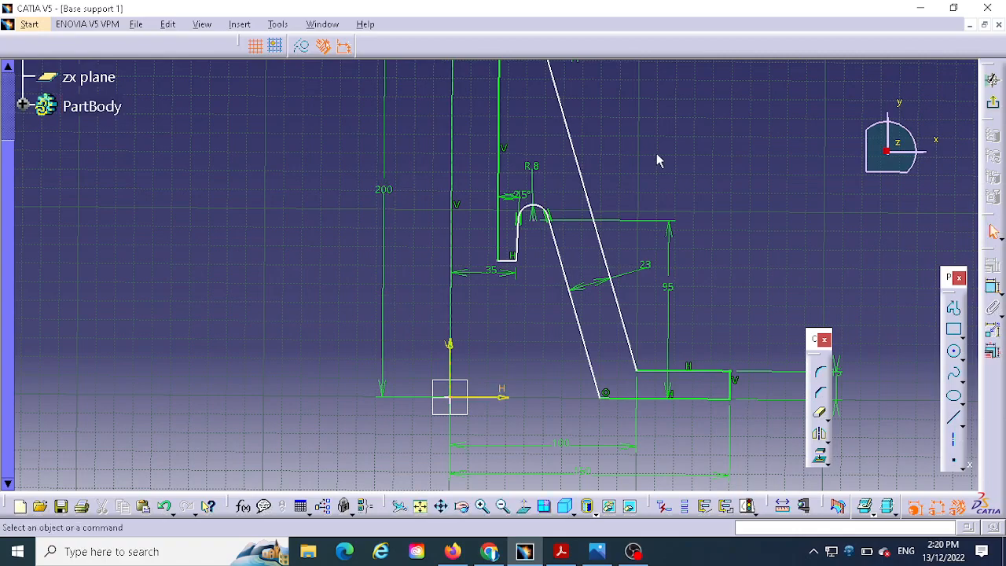
{"action": "mouse_move", "coordinate": [657, 160]}
{"action": "middle_mouse_down"}
{"action": "mouse_move", "coordinate": [621, 278]}
{"action": "mouse_move", "coordinate": [636, 224]}
{"action": "middle_mouse_up"}
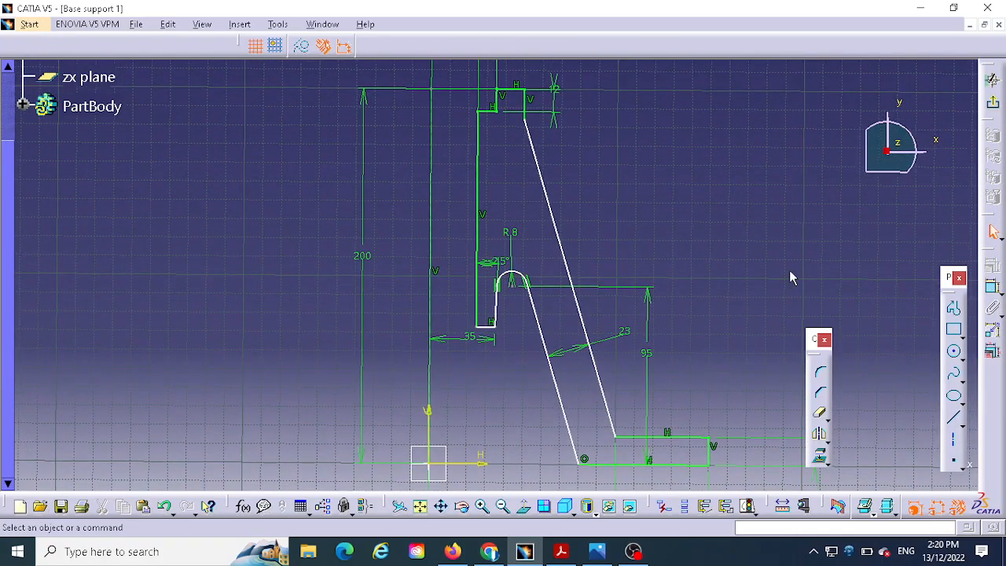
{"action": "middle_click_drag", "start_coordinate": [791, 277], "coordinate": [775, 194]}
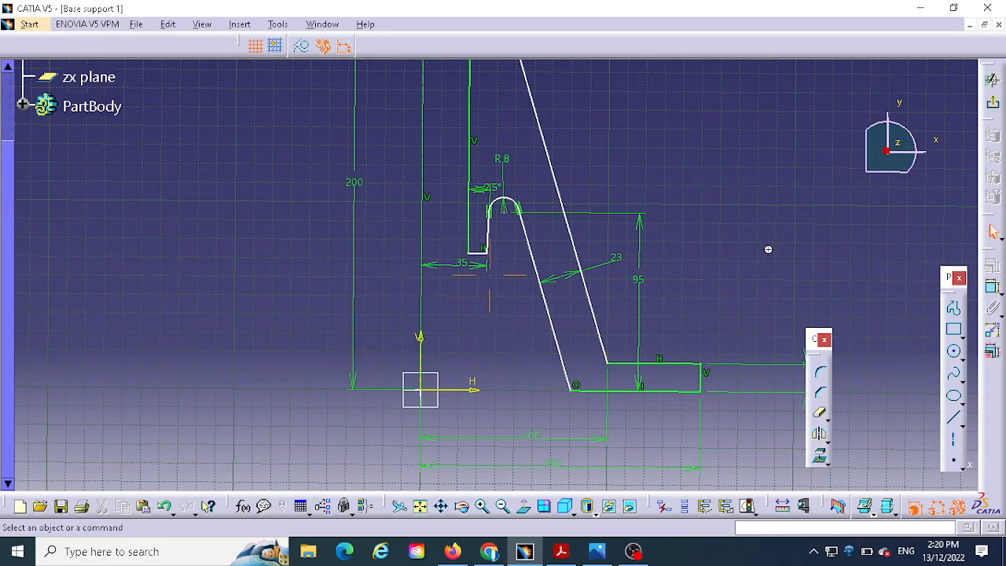
{"action": "middle_click_drag", "start_coordinate": [768, 247], "coordinate": [778, 225]}
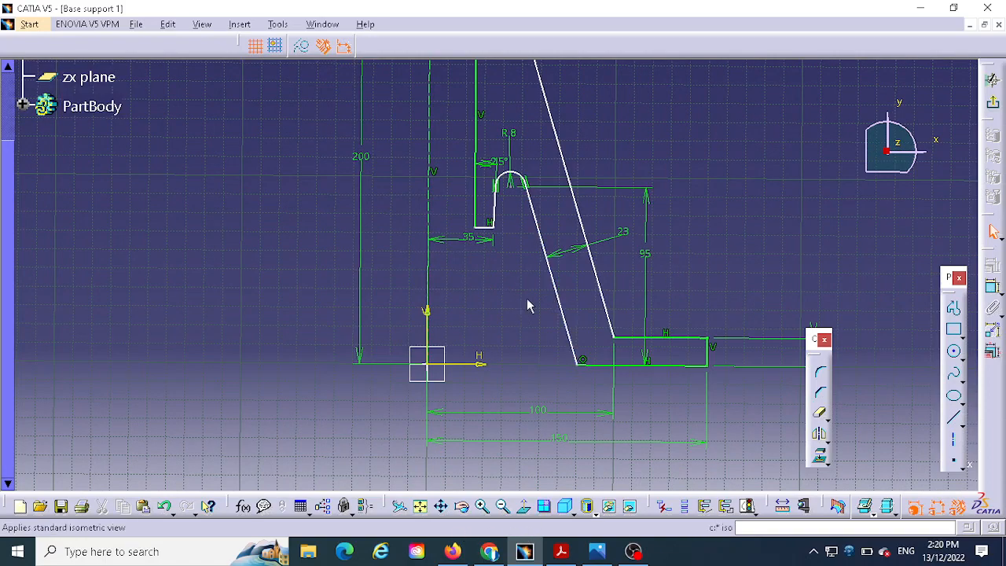
- After checking the reference drawing, dimension the vertical distance from the inner hub's bottom edge to the profile's top edge
{"action": "mouse_move", "coordinate": [713, 154]}
{"action": "middle_mouse_down"}
{"action": "mouse_move", "coordinate": [710, 294]}
{"action": "mouse_move", "coordinate": [728, 260]}
{"action": "mouse_move", "coordinate": [733, 282]}
{"action": "middle_mouse_up"}
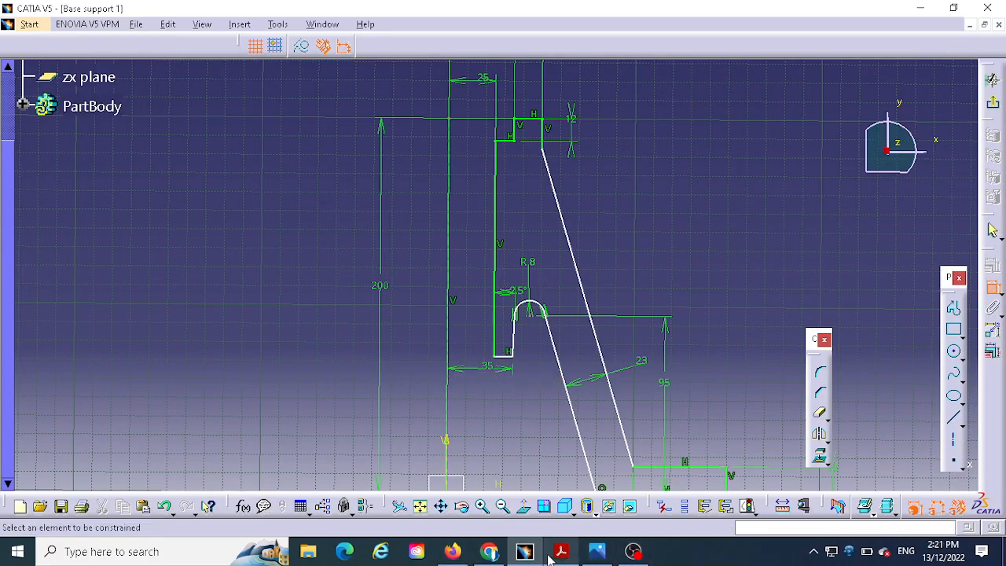
{"action": "left_click", "coordinate": [597, 552]}
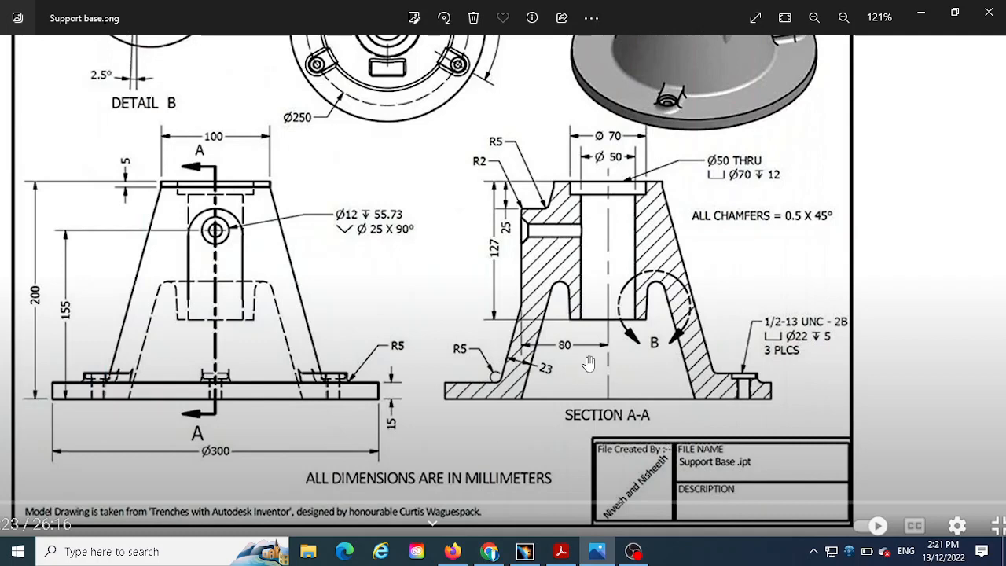
{"action": "left_click", "coordinate": [525, 552]}
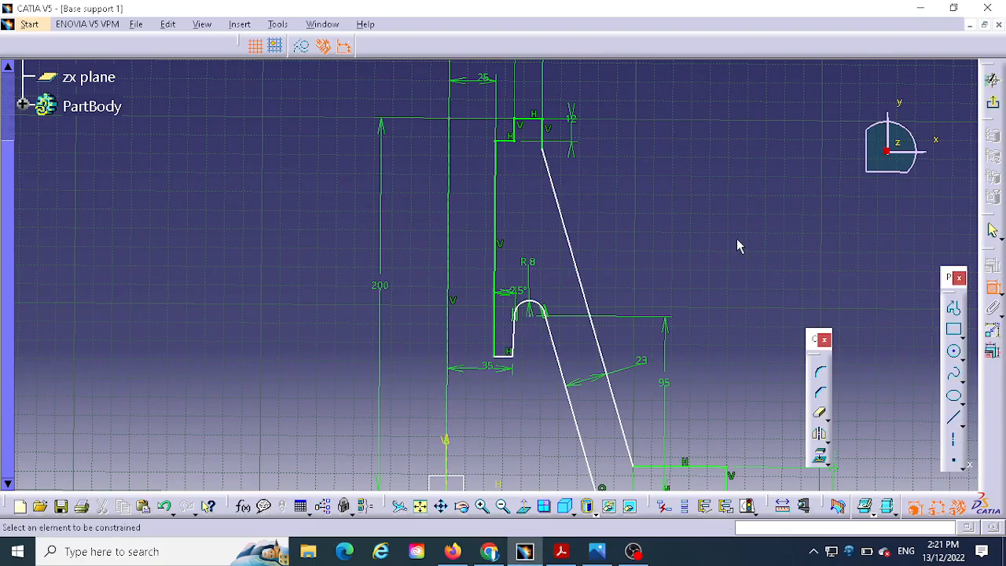
{"action": "mouse_move", "coordinate": [736, 247]}
{"action": "middle_mouse_down"}
{"action": "mouse_move", "coordinate": [755, 157]}
{"action": "mouse_move", "coordinate": [756, 201]}
{"action": "middle_mouse_up"}
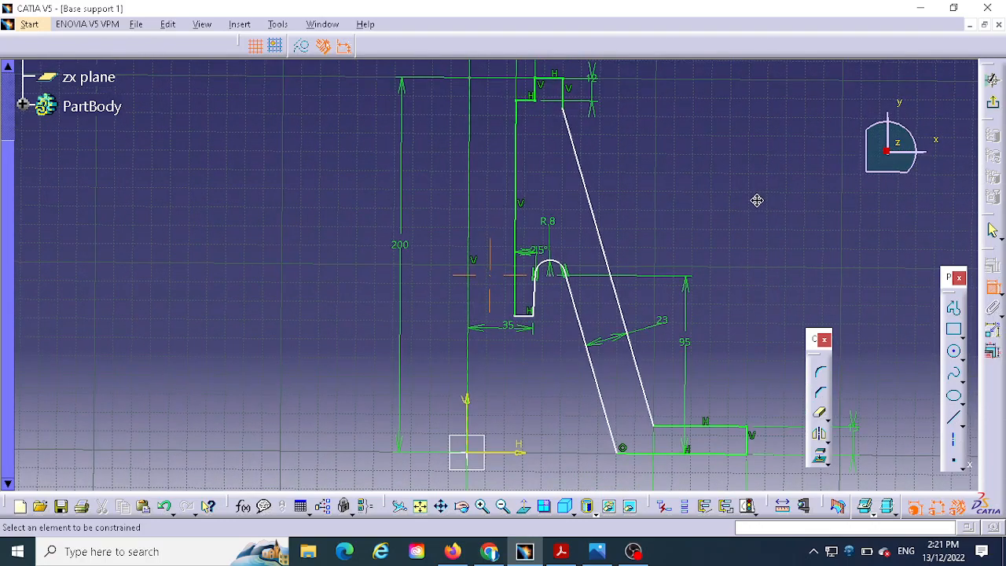
{"action": "left_click", "coordinate": [525, 316]}
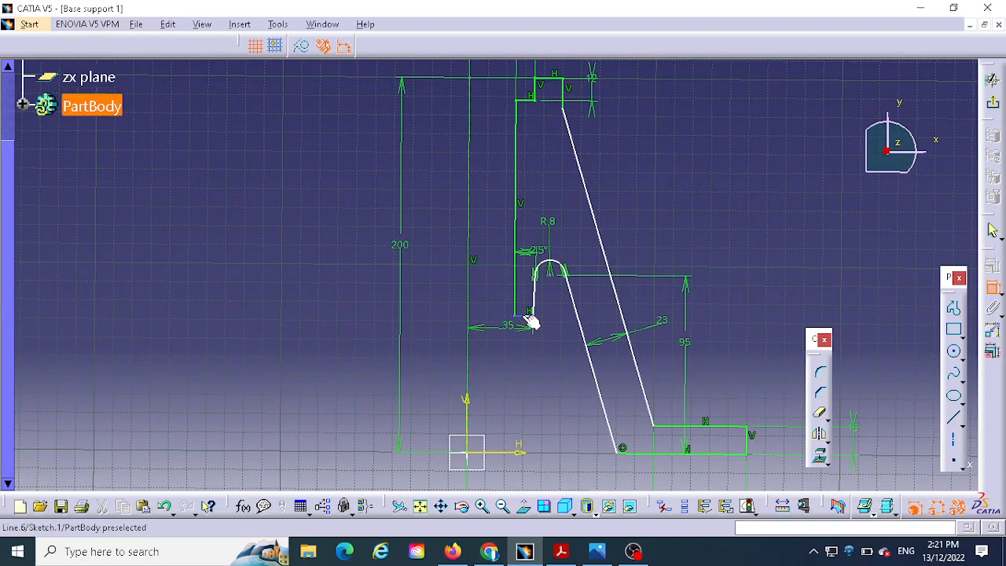
{"action": "left_click", "coordinate": [556, 79]}
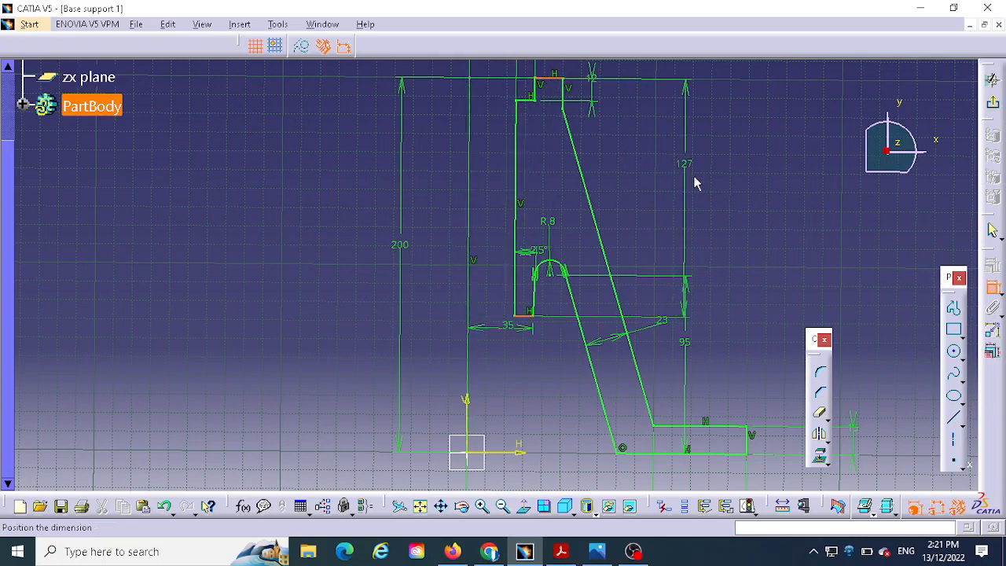
{"action": "left_click", "coordinate": [737, 203]}
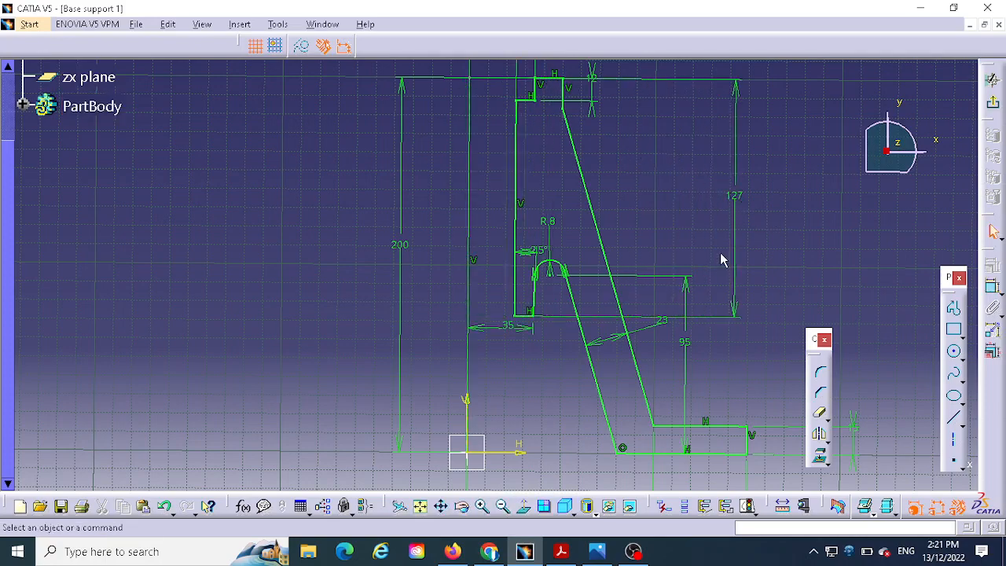
- Exit the profile sketch and revolve it 360 degrees about the sketch's vertical axis with the Shaft command
{"action": "middle_click_drag", "start_coordinate": [720, 252], "coordinate": [627, 268]}
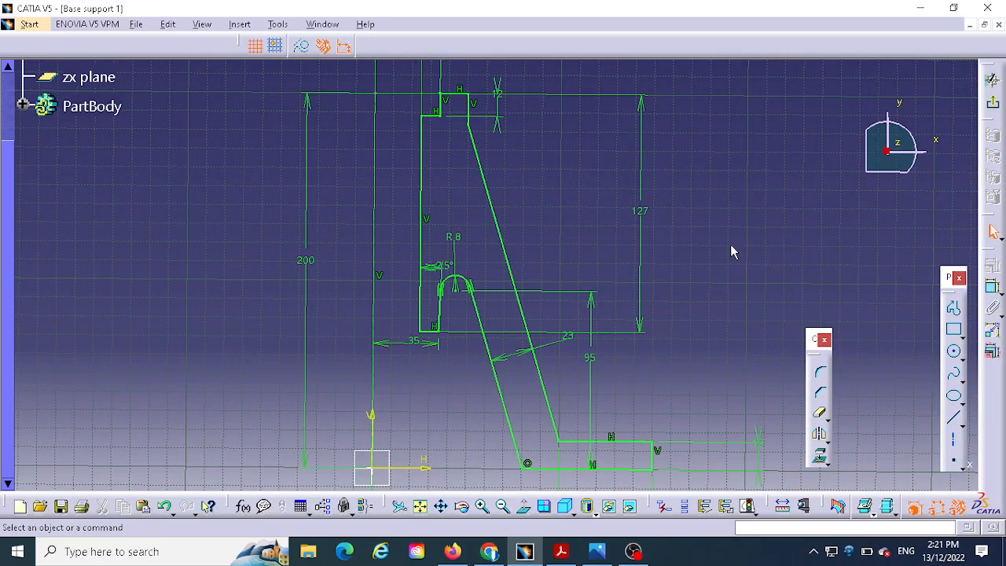
{"action": "mouse_move", "coordinate": [730, 252]}
{"action": "middle_mouse_down"}
{"action": "mouse_move", "coordinate": [715, 184]}
{"action": "mouse_move", "coordinate": [725, 205]}
{"action": "mouse_move", "coordinate": [723, 260]}
{"action": "mouse_move", "coordinate": [749, 231]}
{"action": "mouse_move", "coordinate": [751, 244]}
{"action": "mouse_move", "coordinate": [700, 278]}
{"action": "mouse_move", "coordinate": [692, 308]}
{"action": "middle_mouse_up"}
{"action": "left_click", "coordinate": [367, 203]}
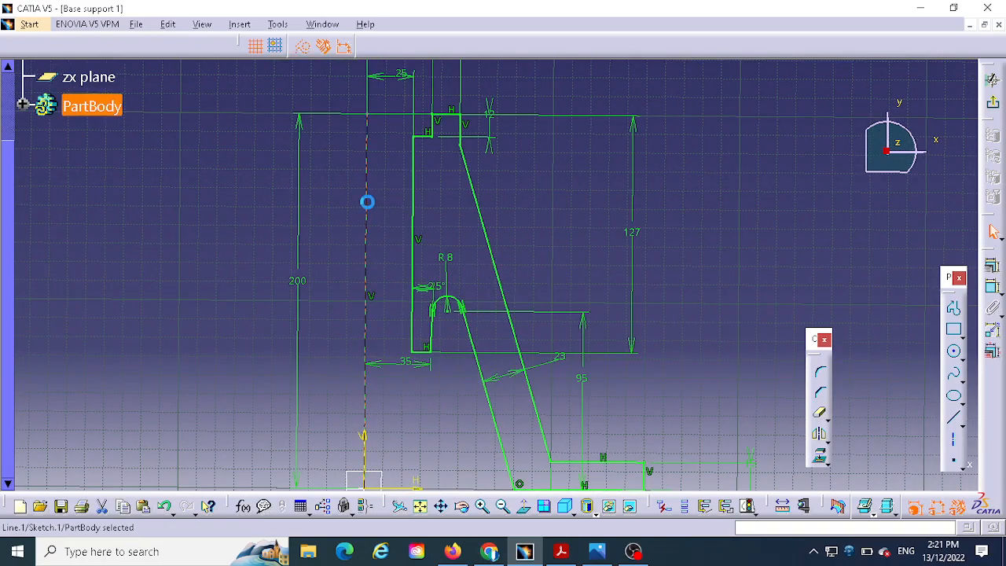
{"action": "left_click", "coordinate": [994, 106]}
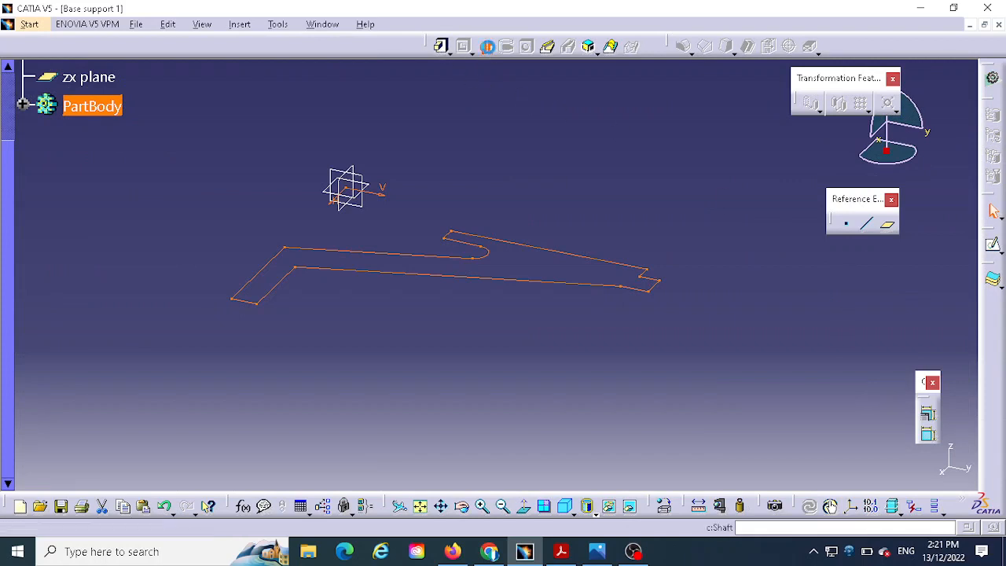
{"action": "left_click", "coordinate": [487, 46]}
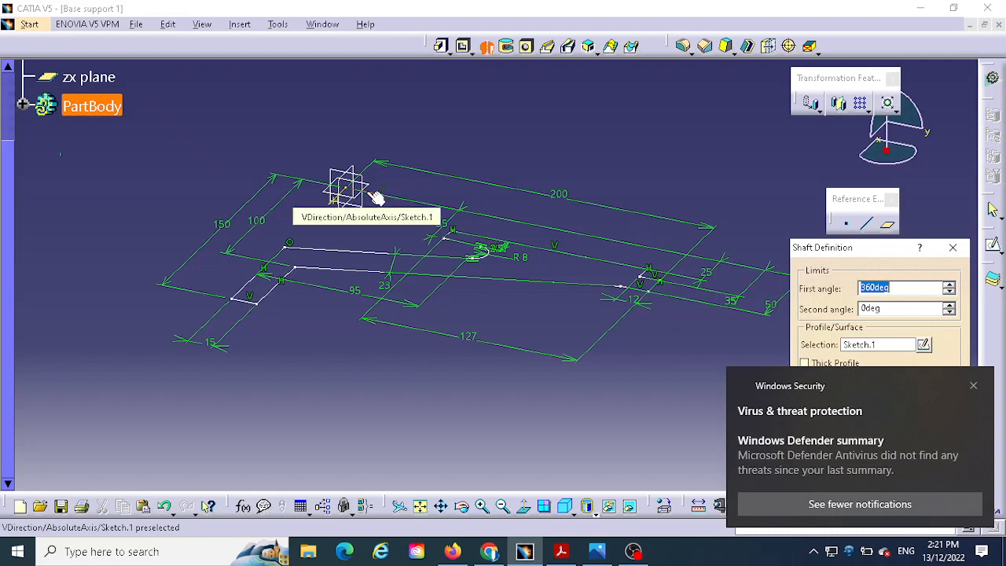
{"action": "left_click", "coordinate": [972, 386]}
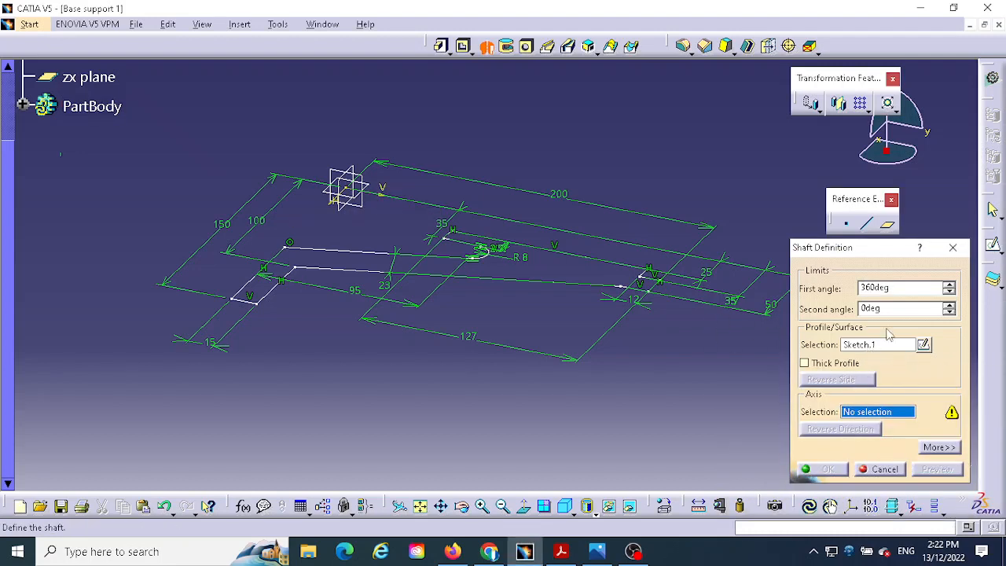
{"action": "left_click", "coordinate": [381, 201]}
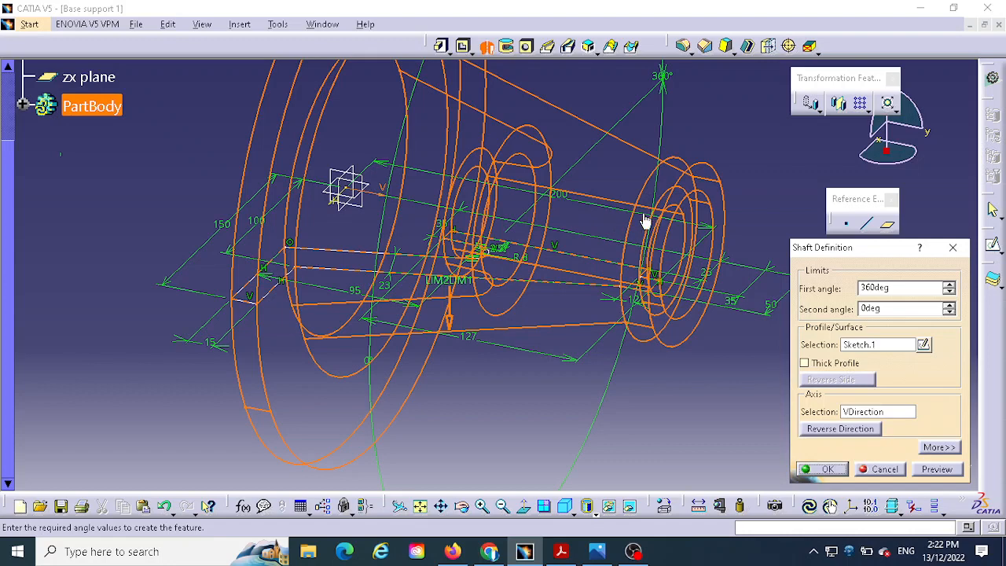
{"action": "left_click", "coordinate": [825, 469]}
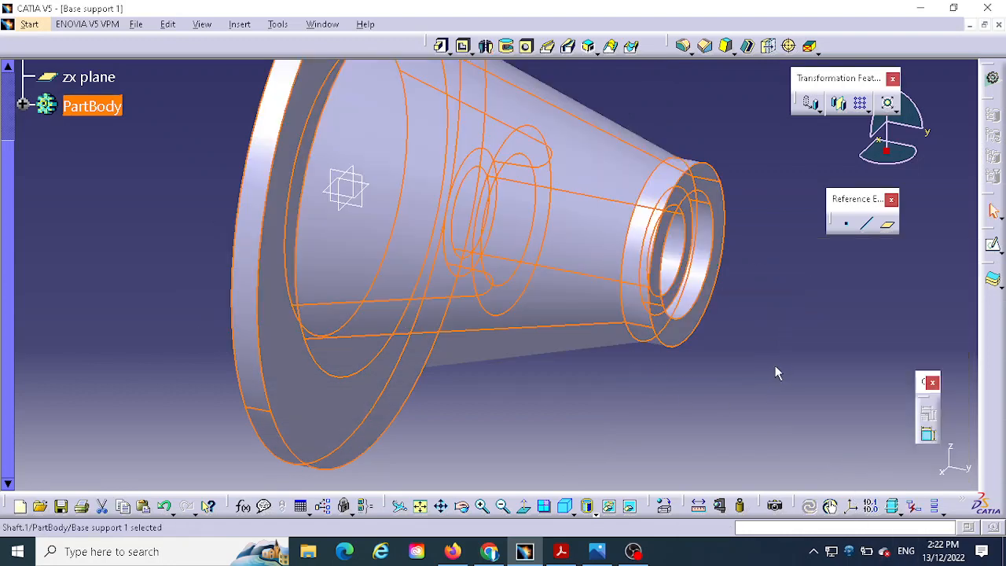
- Examine the revolved support body from several angles, including its top bore and base flange
{"action": "middle_click_drag", "start_coordinate": [776, 370], "coordinate": [562, 134]}
{"action": "left_click", "coordinate": [680, 323]}
{"action": "middle_click_drag", "start_coordinate": [687, 304], "coordinate": [669, 275]}
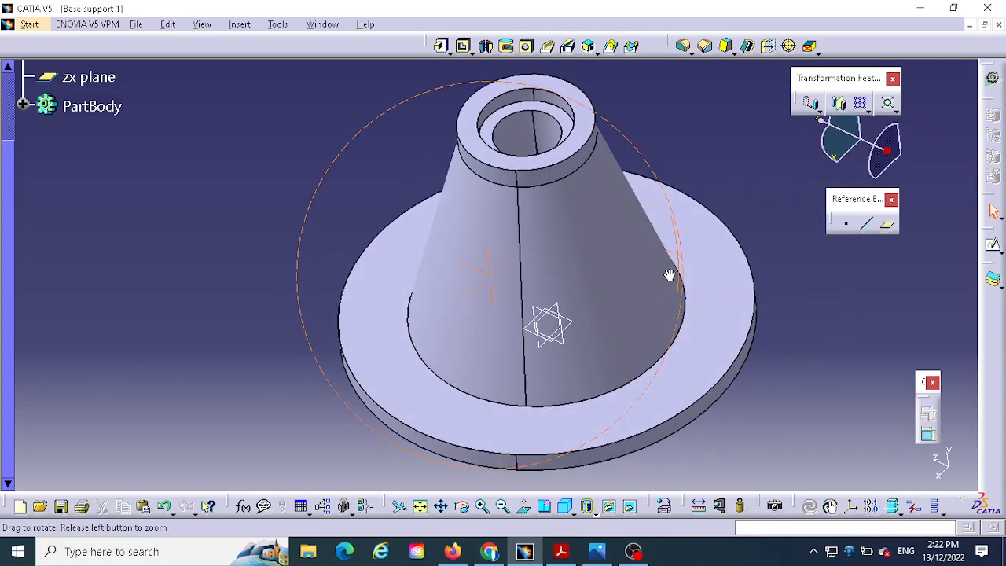
{"action": "middle_click_drag", "start_coordinate": [711, 226], "coordinate": [637, 246]}
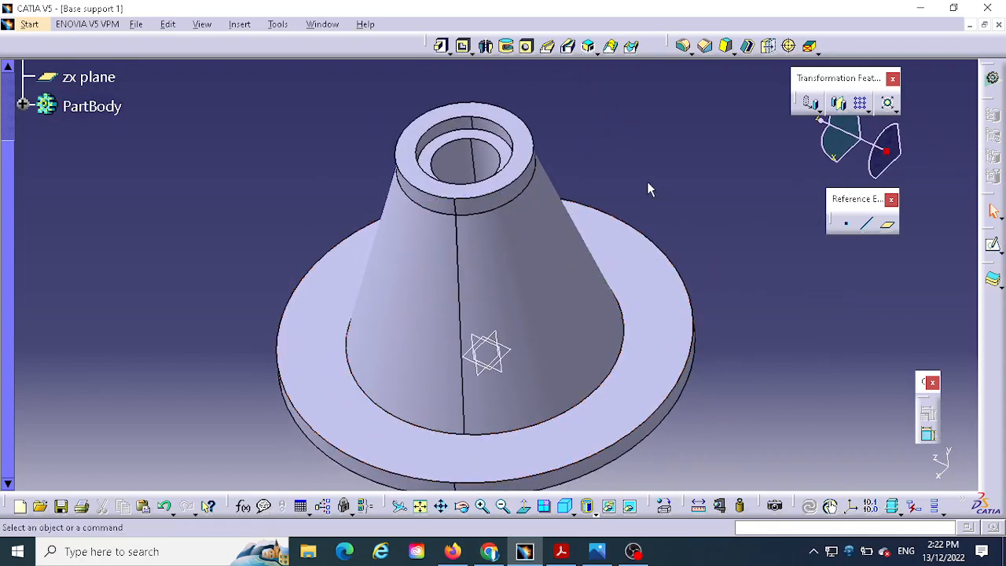
{"action": "mouse_move", "coordinate": [647, 181]}
{"action": "middle_mouse_down"}
{"action": "mouse_move", "coordinate": [667, 139]}
{"action": "mouse_move", "coordinate": [650, 195]}
{"action": "middle_mouse_up"}
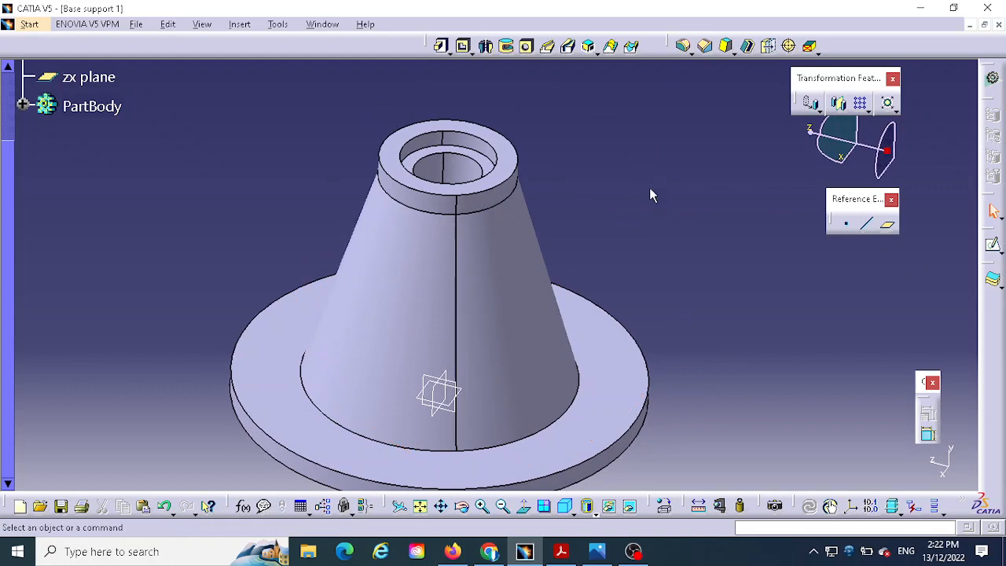
{"action": "middle_click_drag", "start_coordinate": [635, 293], "coordinate": [655, 250]}
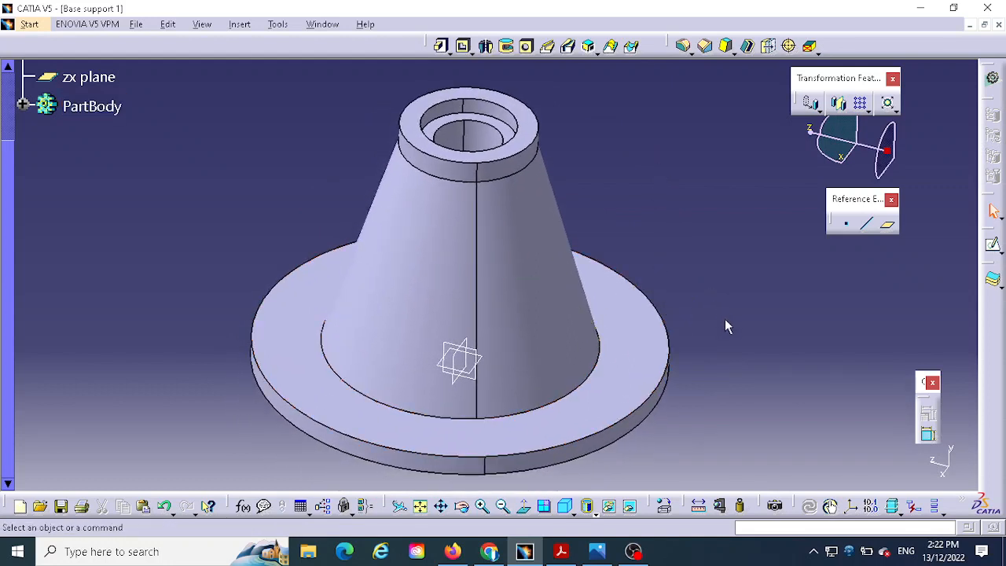
{"action": "mouse_move", "coordinate": [748, 308]}
{"action": "middle_mouse_down"}
{"action": "mouse_move", "coordinate": [691, 276]}
{"action": "mouse_move", "coordinate": [598, 303]}
{"action": "mouse_move", "coordinate": [658, 270]}
{"action": "middle_mouse_up"}
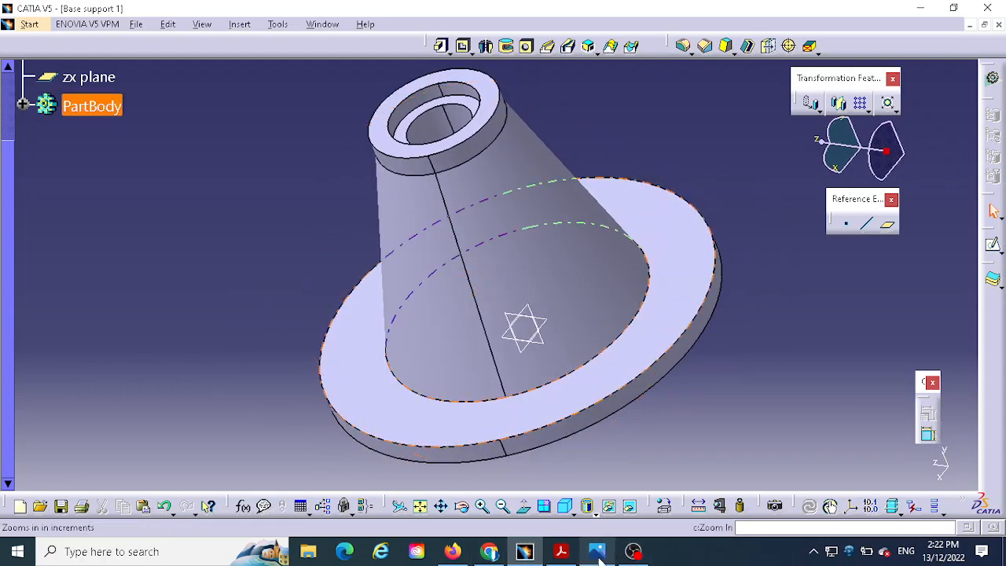
- Switch to the Support base.png drawing and examine the front, section and isometric views for the side boss's shape and dimensions
{"action": "left_click", "coordinate": [597, 551]}
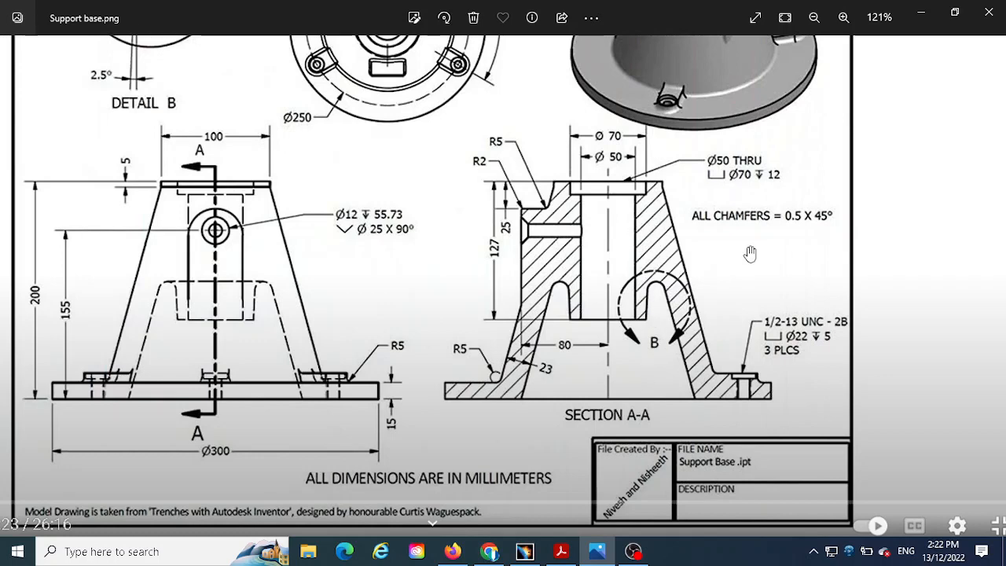
{"action": "left_click_drag", "start_coordinate": [750, 253], "coordinate": [747, 301]}
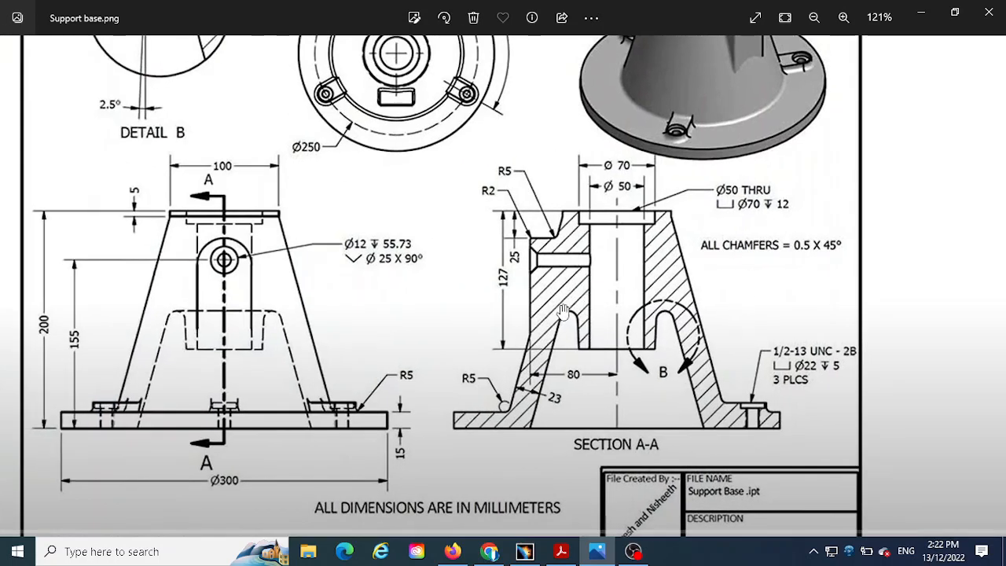
{"action": "left_click_drag", "start_coordinate": [455, 277], "coordinate": [467, 307]}
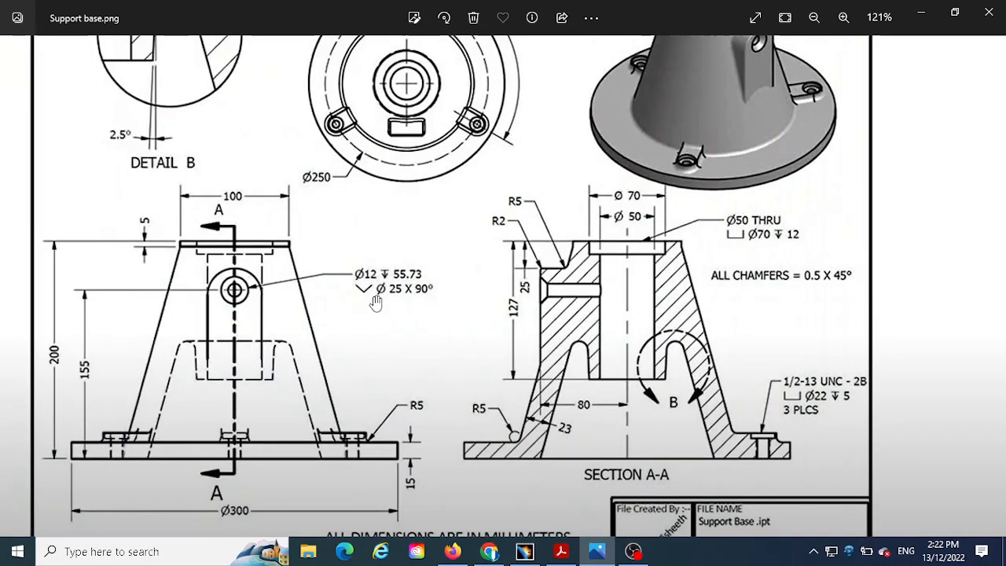
{"action": "left_click_drag", "start_coordinate": [376, 303], "coordinate": [365, 356]}
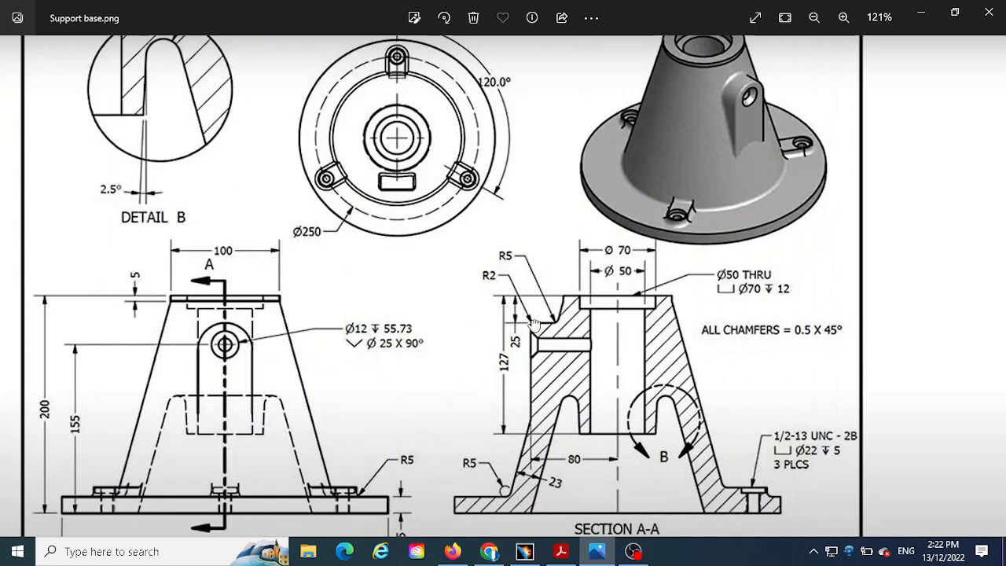
{"action": "left_click_drag", "start_coordinate": [535, 323], "coordinate": [552, 275]}
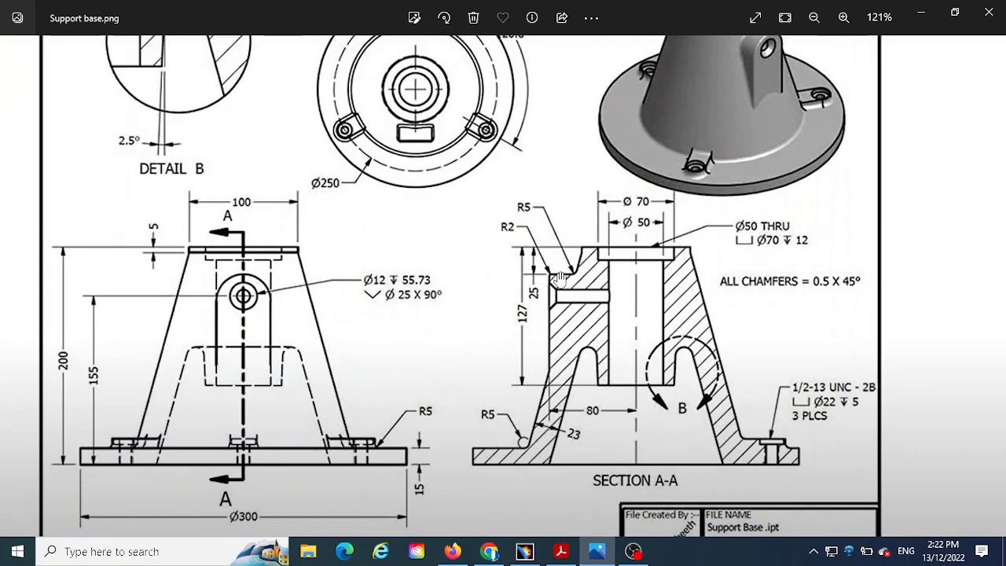
{"action": "left_click_drag", "start_coordinate": [627, 299], "coordinate": [602, 348]}
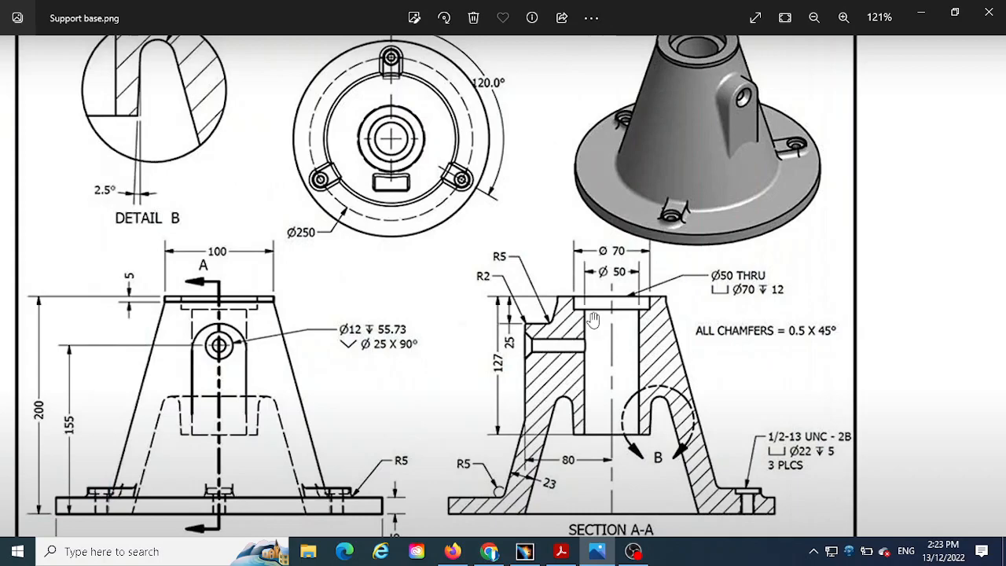
{"action": "mouse_move", "coordinate": [593, 318]}
{"action": "left_mouse_down"}
{"action": "mouse_move", "coordinate": [606, 399]}
{"action": "mouse_move", "coordinate": [603, 296]}
{"action": "mouse_move", "coordinate": [610, 330]}
{"action": "left_mouse_up"}
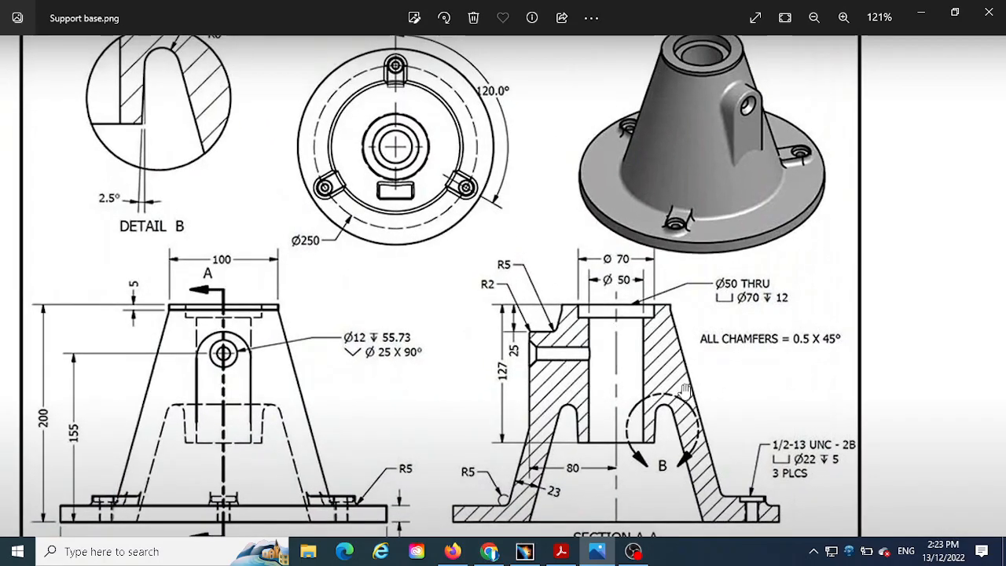
{"action": "left_click_drag", "start_coordinate": [684, 390], "coordinate": [690, 374]}
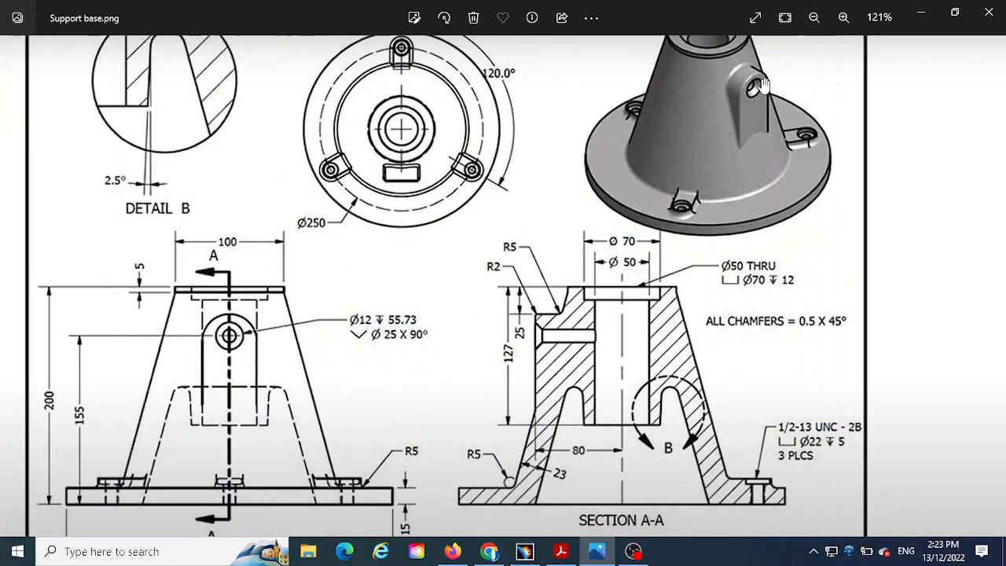